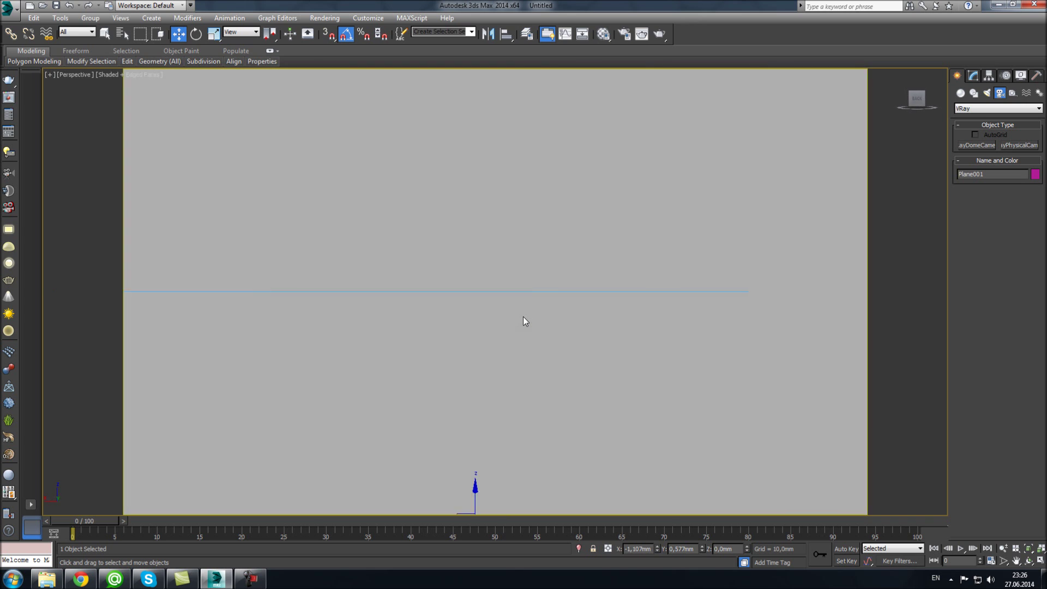
# Step: In the VRay camera view, create a square box about 641 mm wide and 289 mm high on the room's floor
pyautogui.keyDown('alt'); pyautogui.moveTo(522, 318); pyautogui.dragTo(480, 329, button='middle'); pyautogui.keyUp('alt')
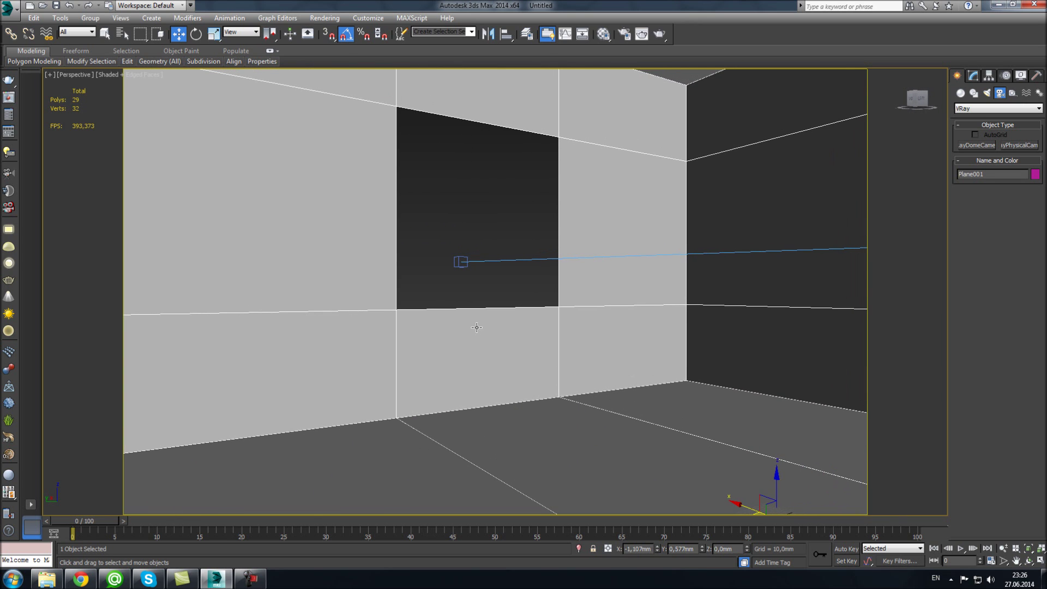
pyautogui.press('c')
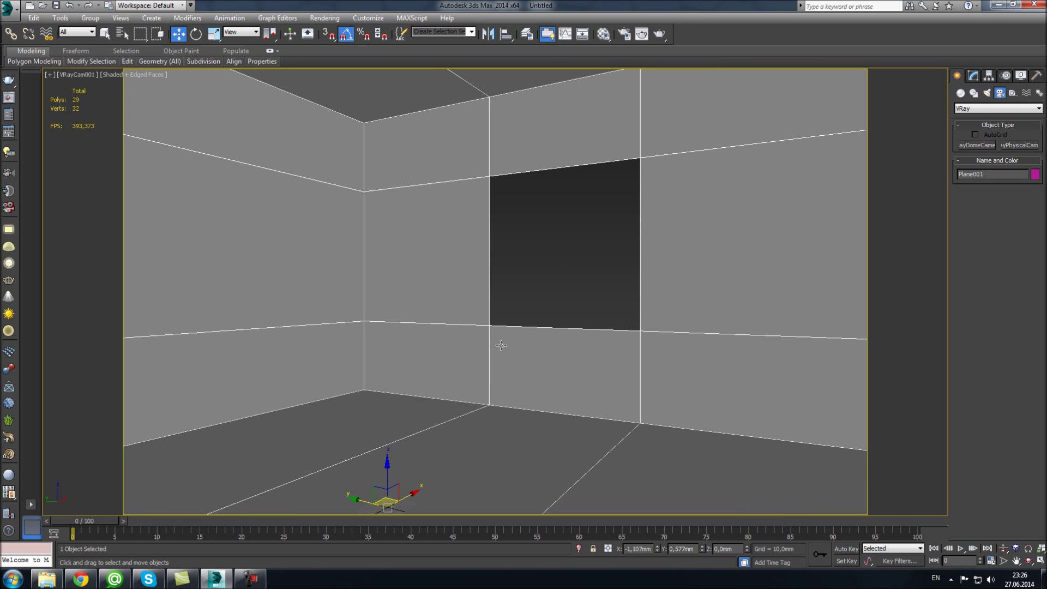
pyautogui.click(960, 93)
pyautogui.click(976, 146)
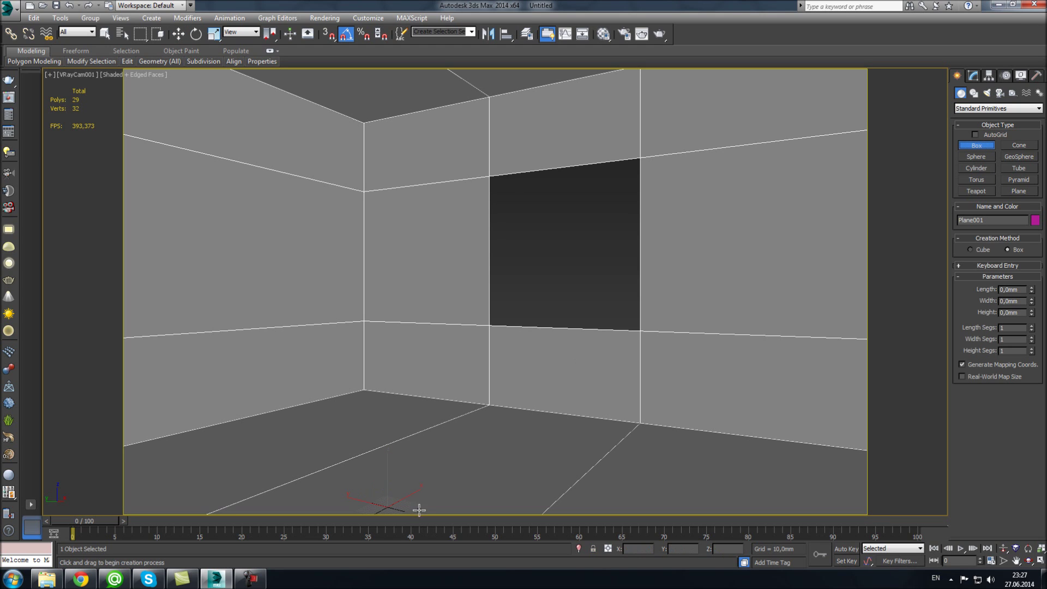
pyautogui.moveTo(444, 484); pyautogui.dragTo(524, 479)
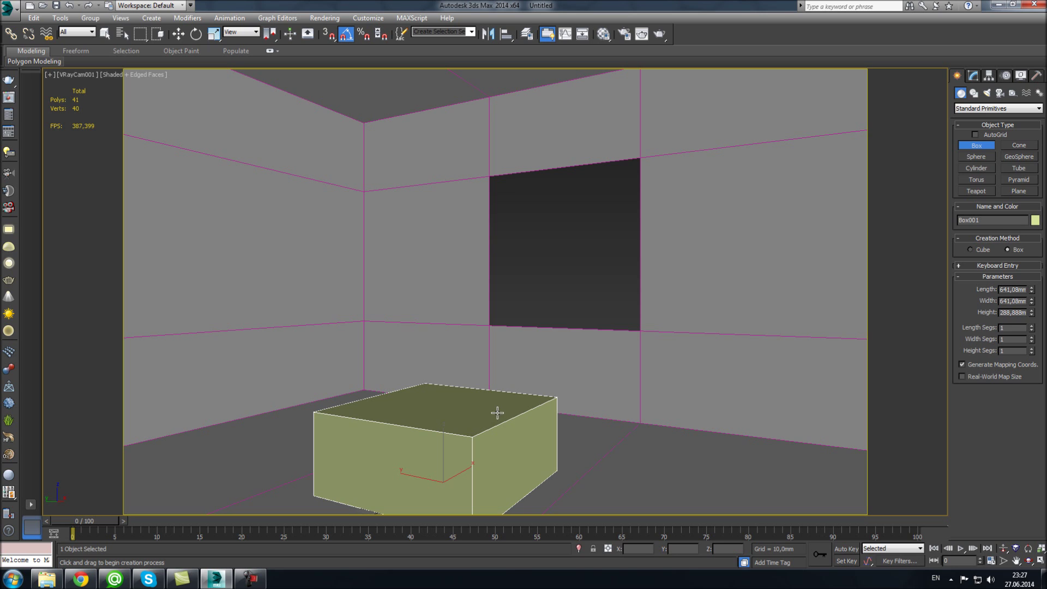
# Step: Scale the box to about 72% in X and Y and about 90% in Z
pyautogui.press('r')
pyautogui.moveTo(443, 481); pyautogui.dragTo(448, 507)
pyautogui.moveTo(445, 438); pyautogui.dragTo(445, 423)
# Step: Copy the 01 - Default VRayMtl to another sample slot and rename the copy 01 - Defaultfb
pyautogui.press('m')
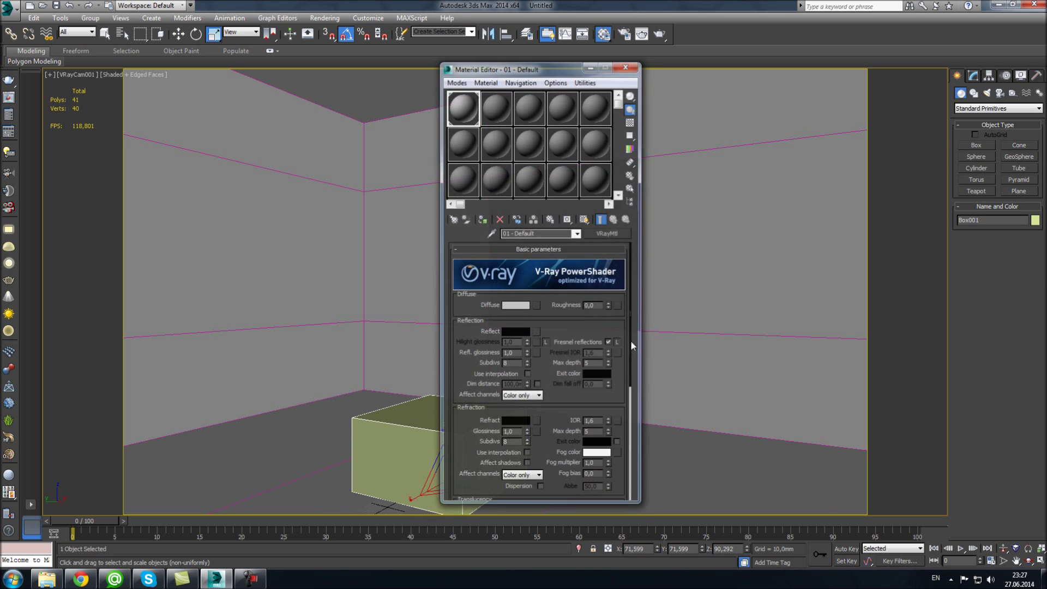
pyautogui.moveTo(516, 75); pyautogui.dragTo(630, 83)
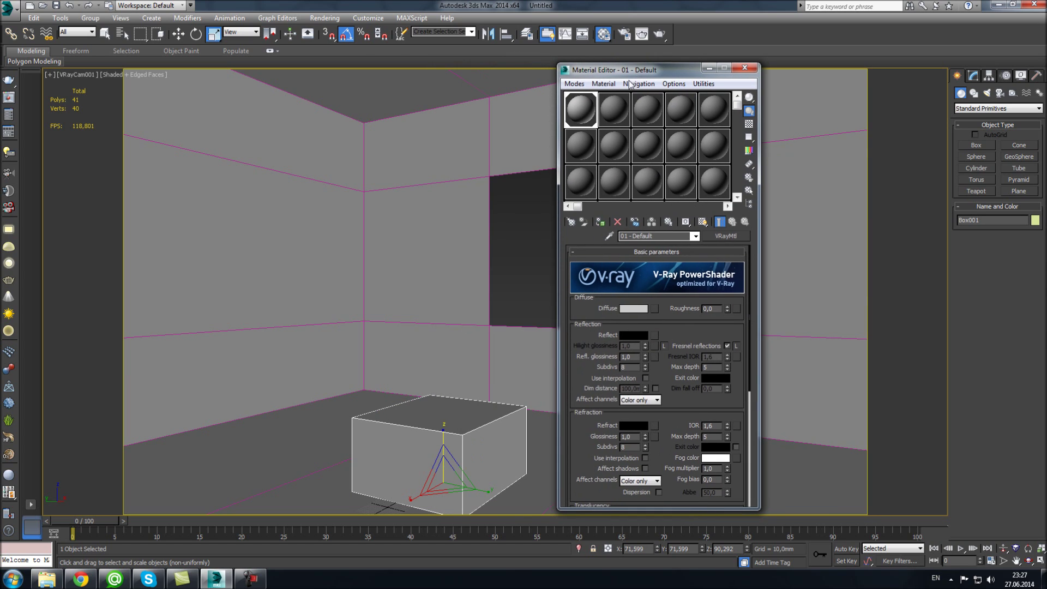
pyautogui.moveTo(580, 153); pyautogui.dragTo(581, 147)
pyautogui.write('fb')
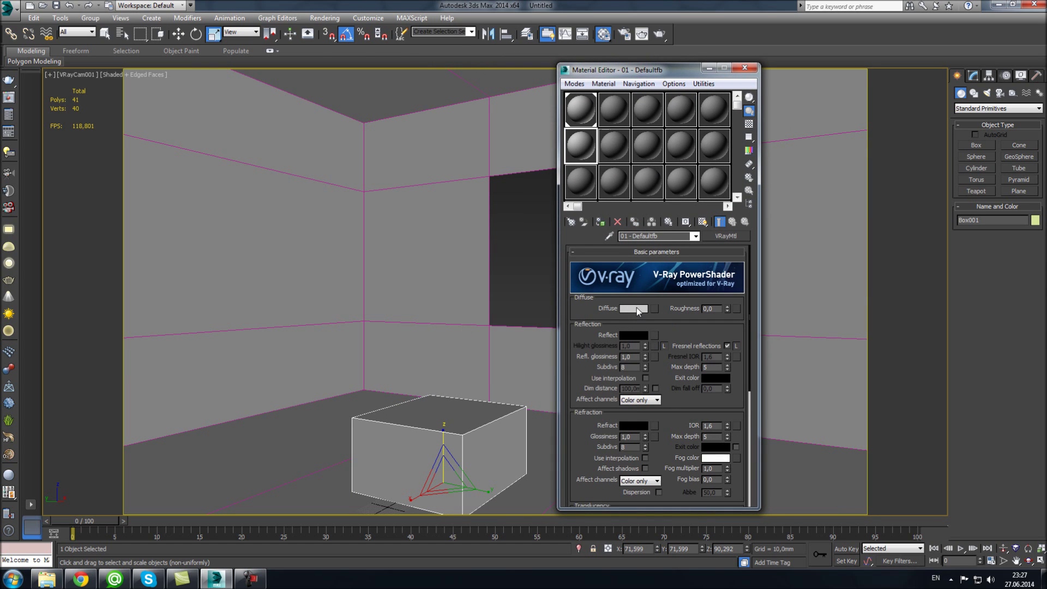
# Step: Give 01 - Defaultfb a dark greyish-green diffuse colour and apply it to the box with its shading shown in the viewport
pyautogui.click(634, 308)
pyautogui.moveTo(235, 147); pyautogui.dragTo(241, 141)
pyautogui.click(401, 159)
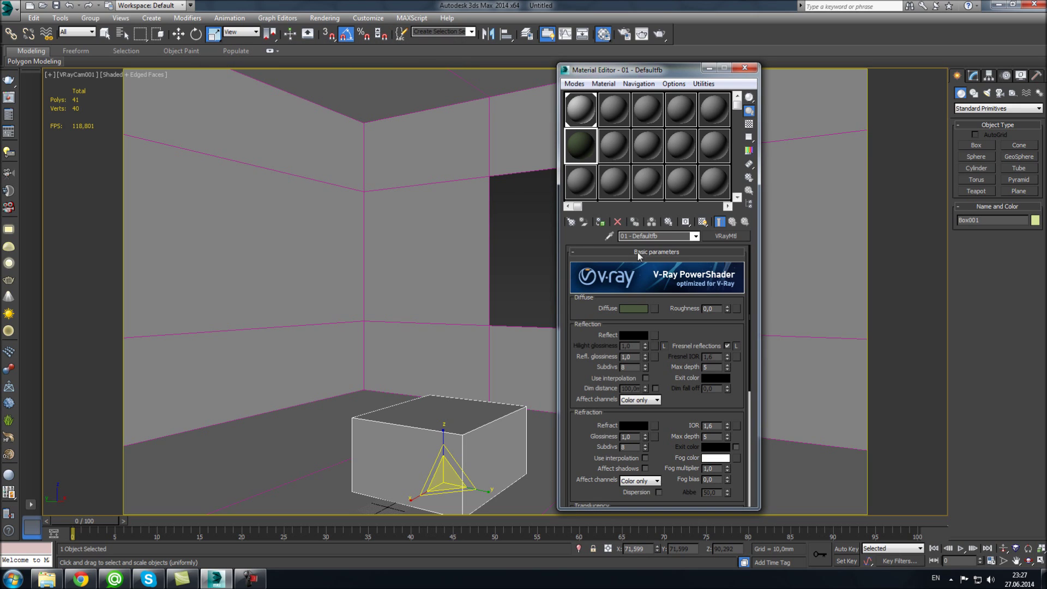
pyautogui.click(703, 221)
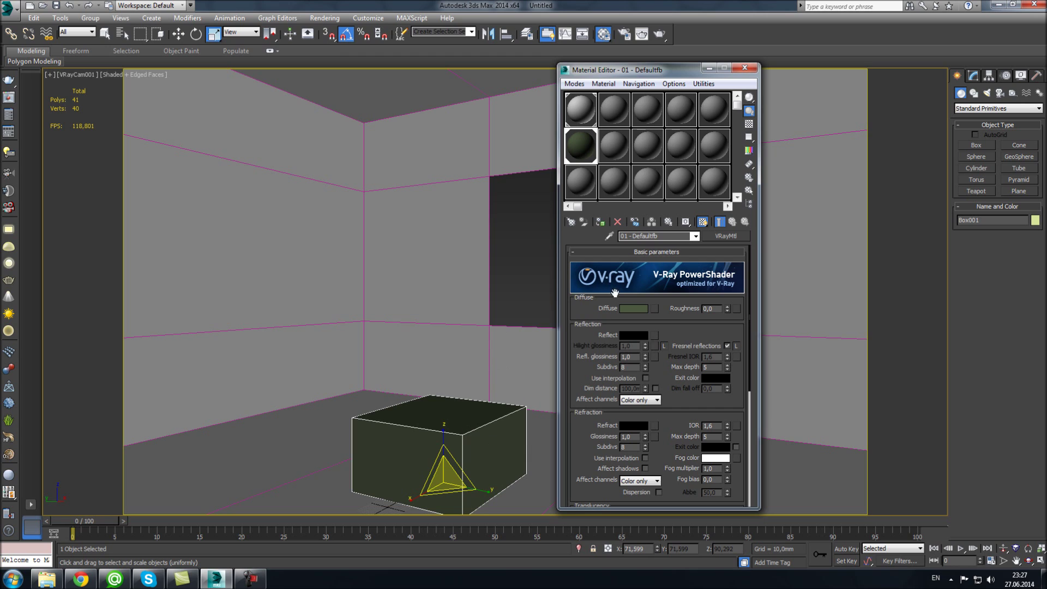
# Step: Change the box material's diffuse colour to a more saturated olive green and turn off edged faces in the camera view
pyautogui.click(634, 308)
pyautogui.click(238, 133)
pyautogui.moveTo(238, 133); pyautogui.dragTo(240, 133)
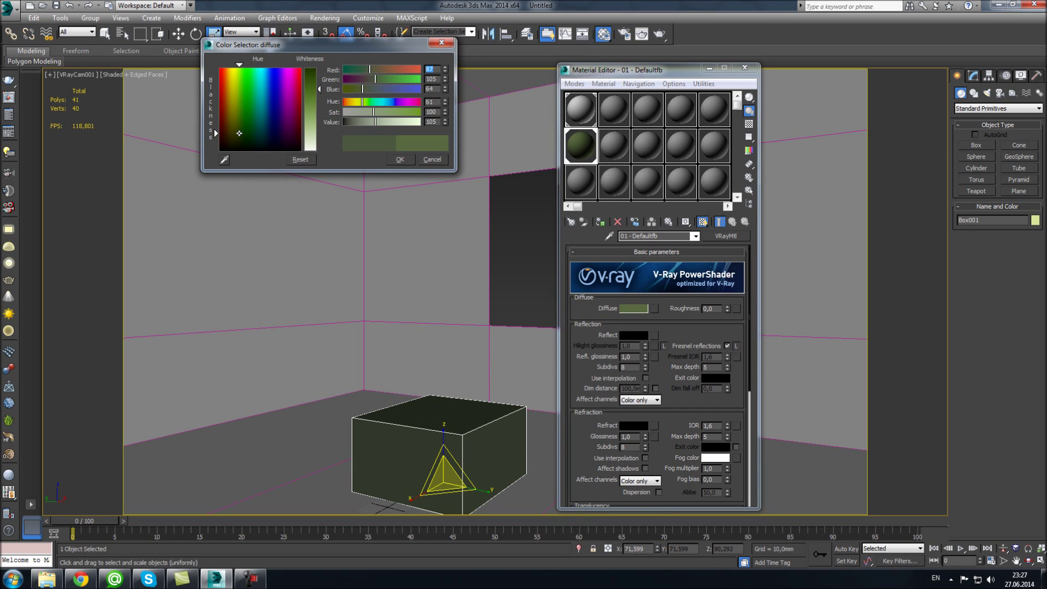
pyautogui.moveTo(374, 113); pyautogui.dragTo(390, 116)
pyautogui.click(399, 160)
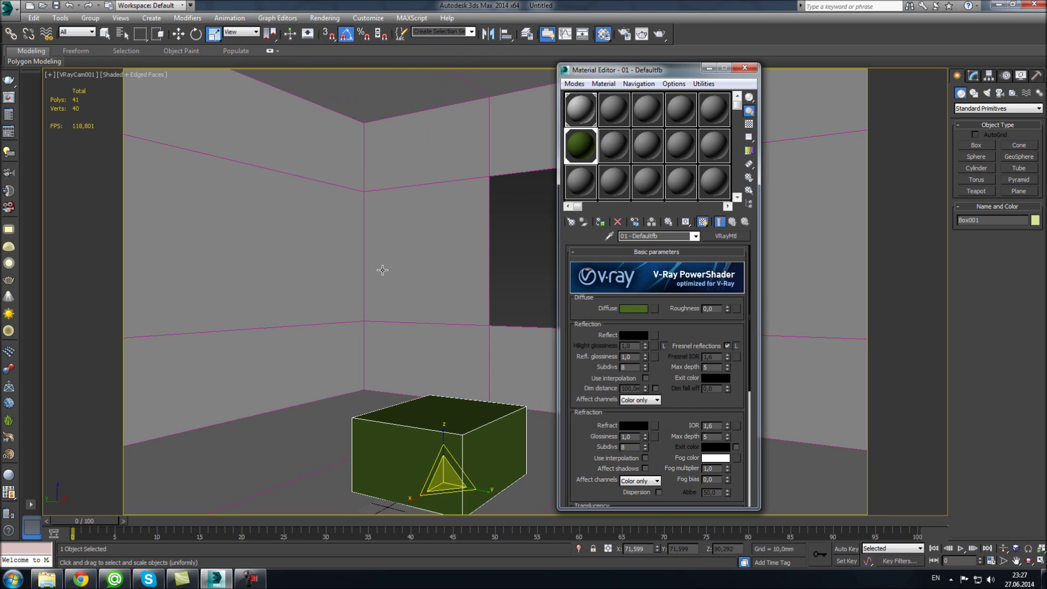
pyautogui.press('F4')
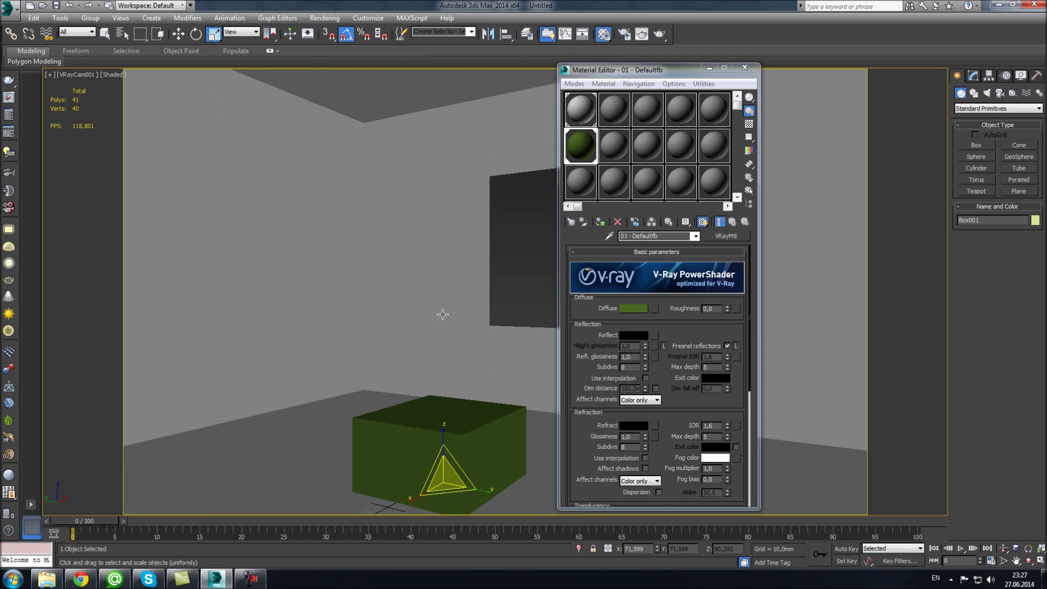
# Step: Disable Fresnel reflections on the box material, set a very dark grey reflection colour and a reflection glossiness of 0.88
pyautogui.click(727, 346)
pyautogui.click(641, 337)
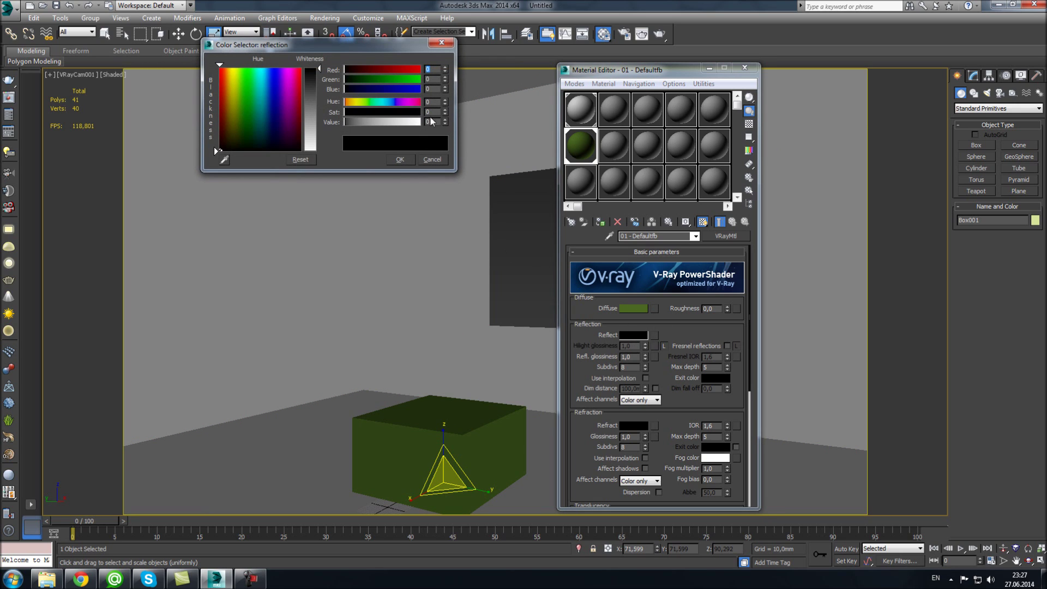
pyautogui.click(399, 160)
pyautogui.click(645, 359)
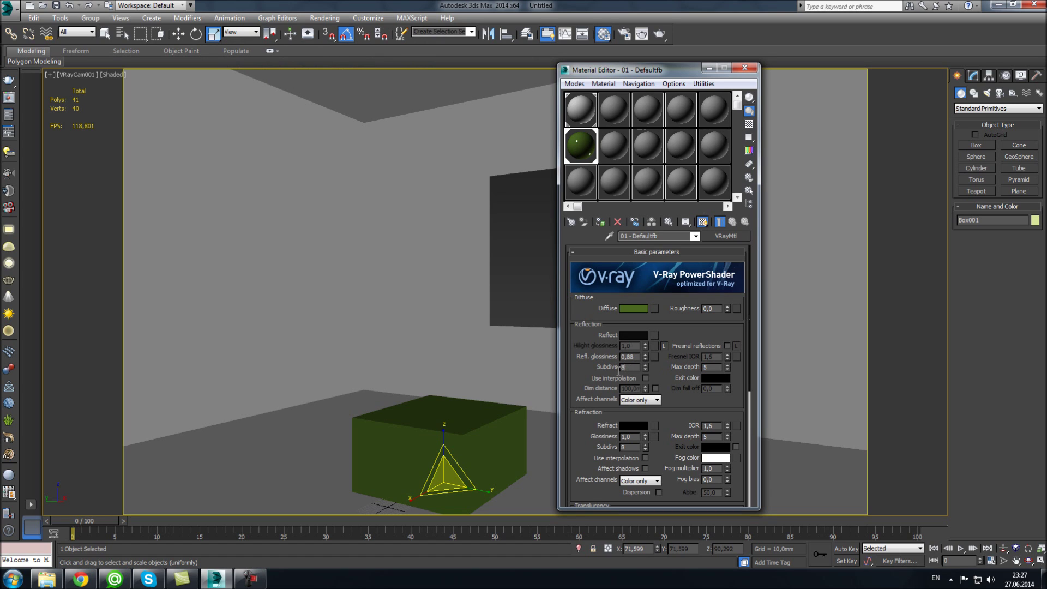
pyautogui.click(744, 67)
# Step: Create a teapot with a radius of about 179 mm centred on the box in the top view
pyautogui.click(975, 76)
pyautogui.click(957, 76)
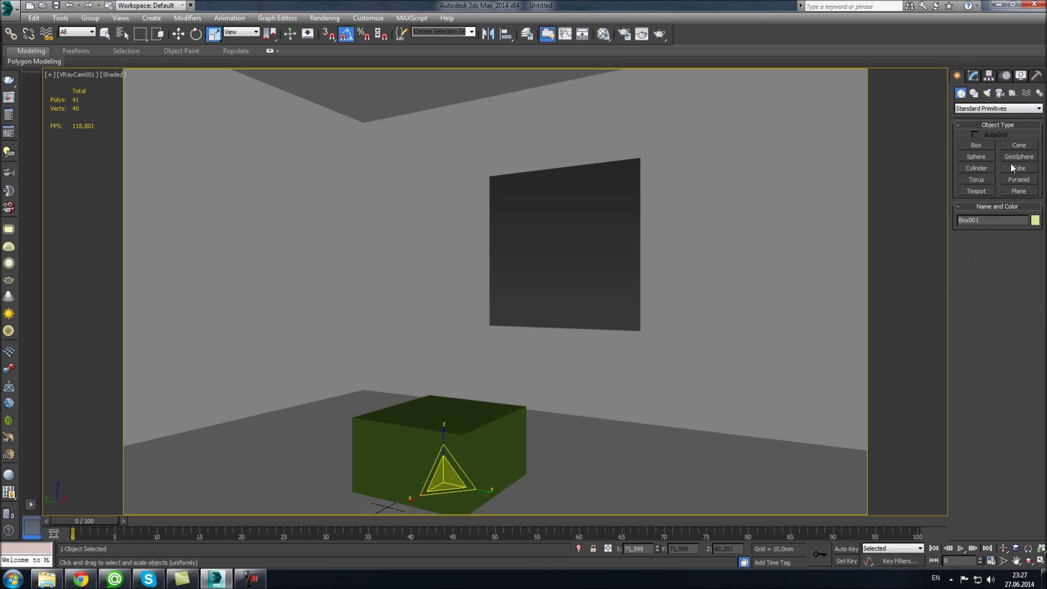
pyautogui.click(977, 191)
pyautogui.hotkey('alt', 'w')
pyautogui.hotkey('alt', 'w')
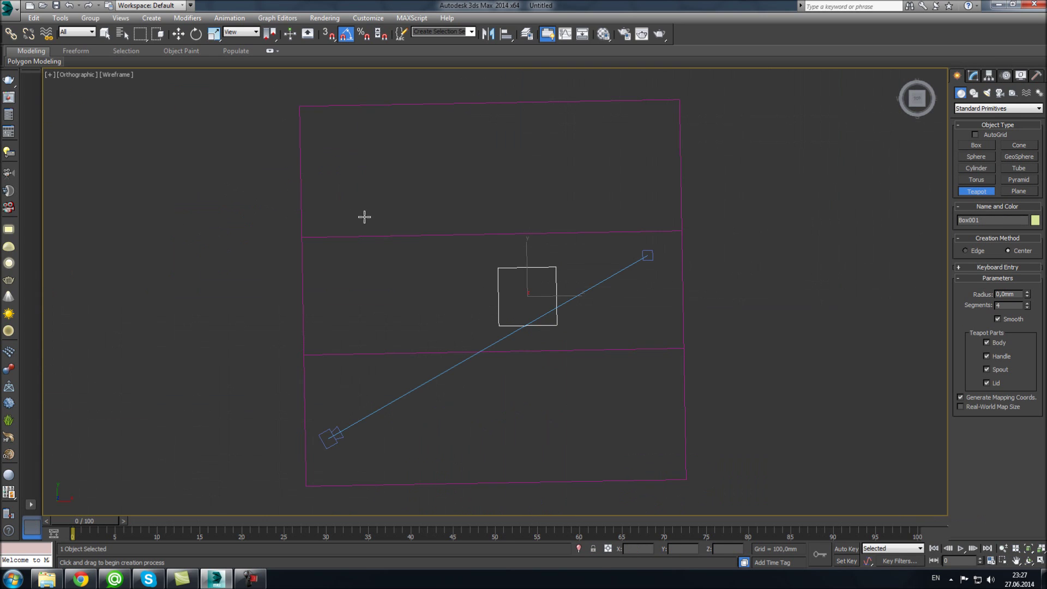
pyautogui.moveTo(519, 289); pyautogui.dragTo(524, 288, button='middle')
pyautogui.press('t')
pyautogui.scroll(2, 537, 300)
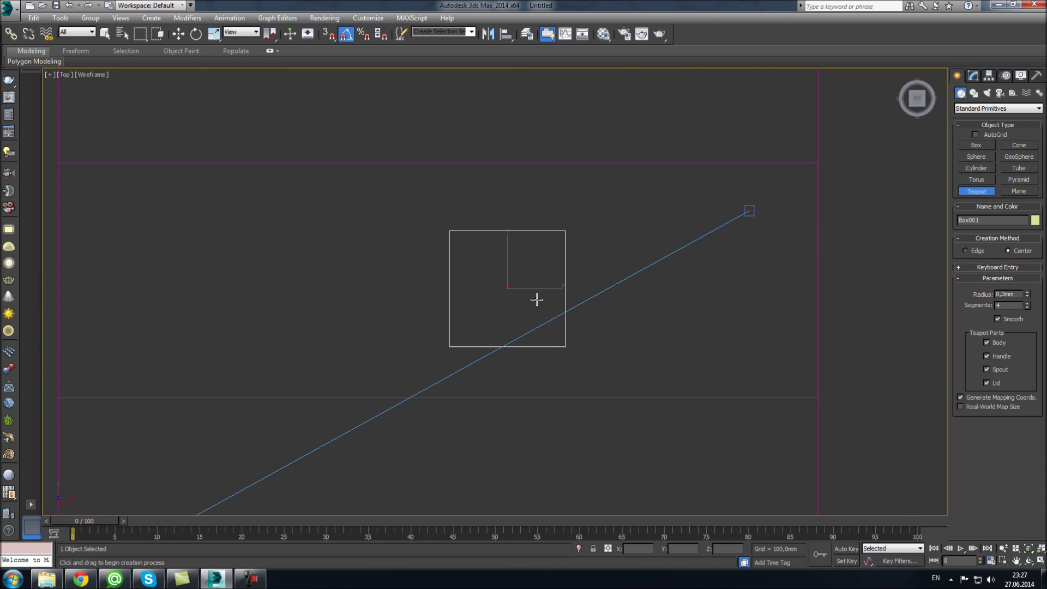
pyautogui.moveTo(509, 289); pyautogui.dragTo(558, 289)
# Step: In the camera view, raise the teapot with snapping so that it stands on the box's top face
pyautogui.hotkey('alt', 'w')
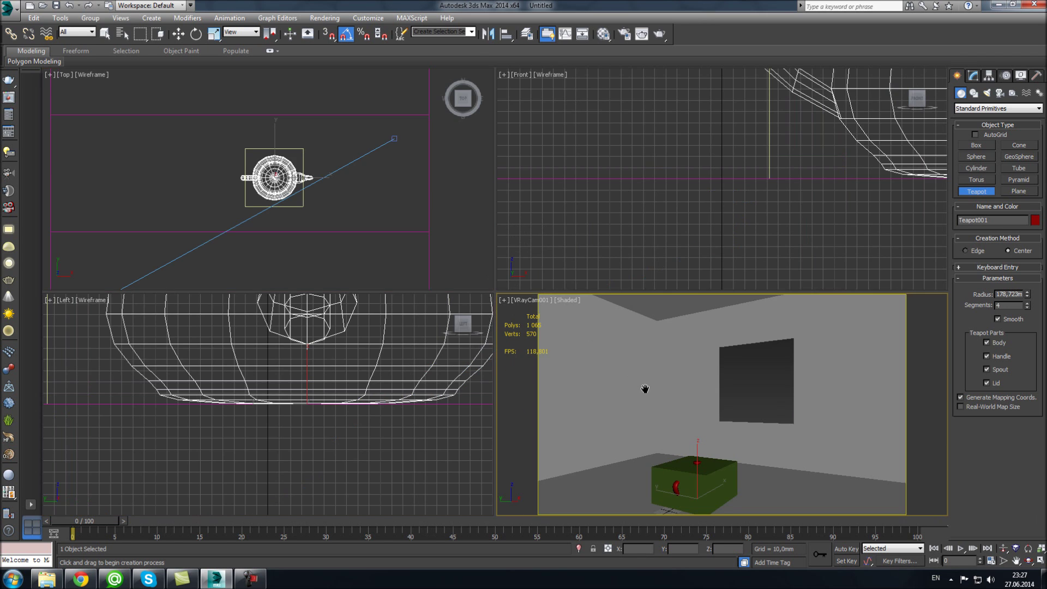
pyautogui.hotkey('alt', 'w')
pyautogui.press('s')
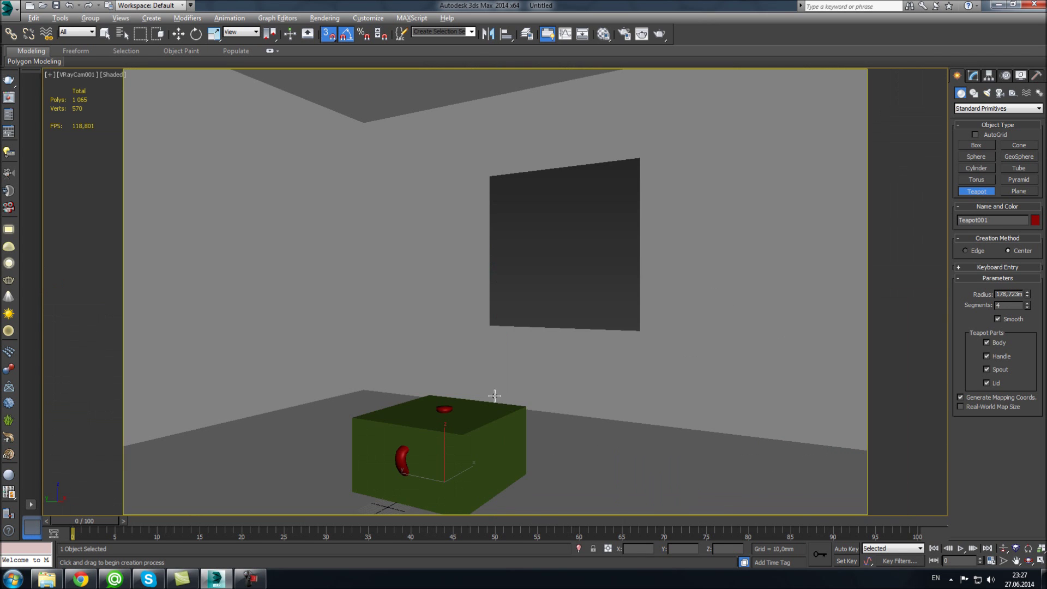
pyautogui.press('w')
pyautogui.moveTo(444, 441)
pyautogui.mouseDown()
pyautogui.moveTo(484, 421)
pyautogui.moveTo(463, 435)
pyautogui.mouseUp()
# Step: Turn snapping off and set the teapot's segments to 7
pyautogui.click(974, 76)
pyautogui.press('s')
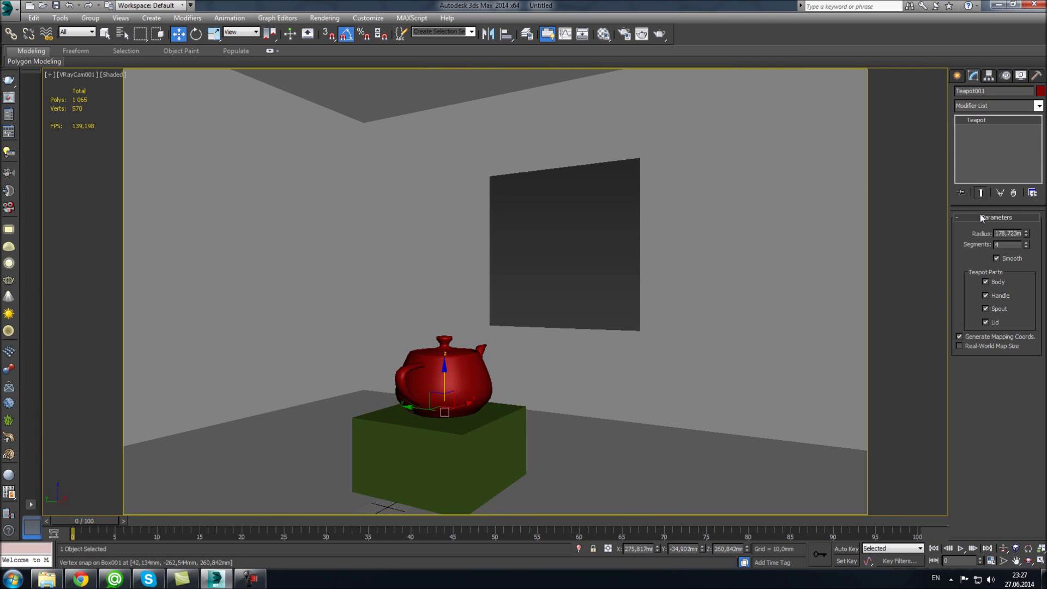
pyautogui.moveTo(1026, 244); pyautogui.dragTo(1027, 227)
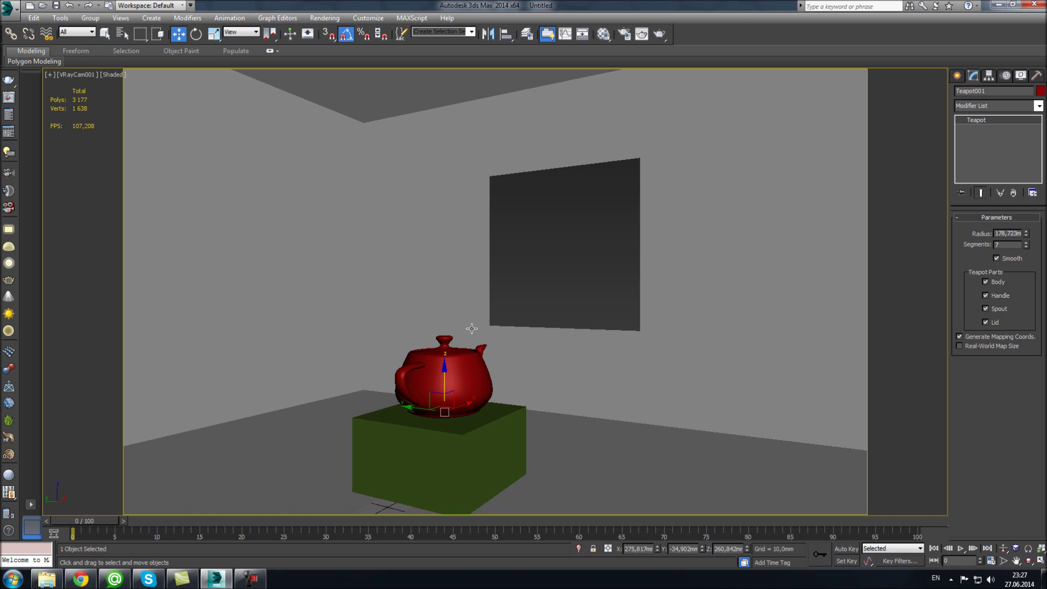
# Step: Rotate the teapot to show its spout in profile and clone it as a copy beside the box
pyautogui.press('e')
pyautogui.moveTo(463, 419)
pyautogui.mouseDown()
pyautogui.moveTo(444, 402)
pyautogui.moveTo(280, 405)
pyautogui.mouseUp()
pyautogui.press('w')
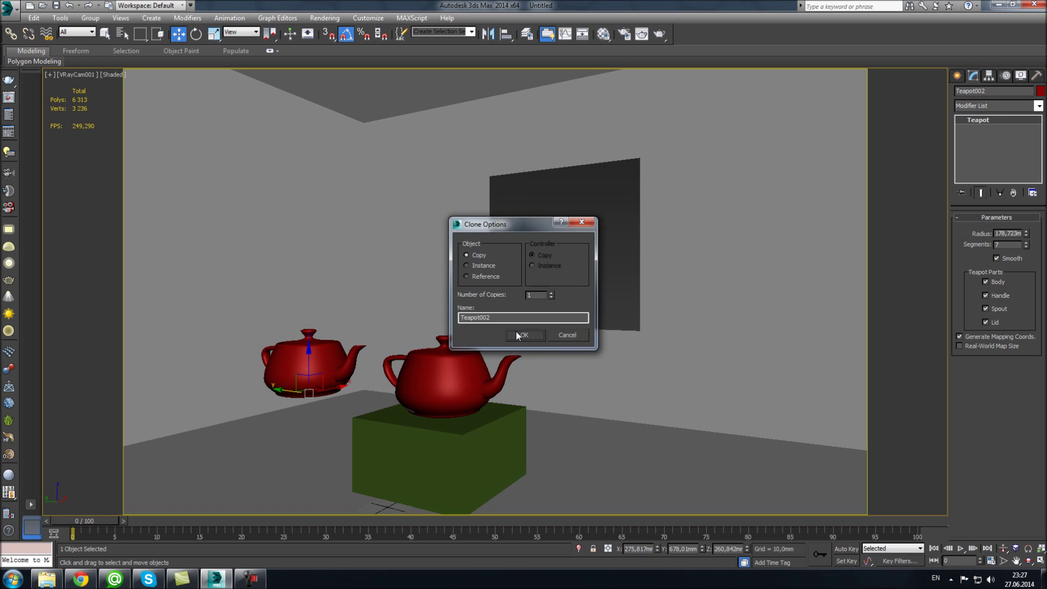
pyautogui.click(519, 335)
# Step: Tip the copied teapot so its spout points down and raise it into the air near the room's corner
pyautogui.press('e')
pyautogui.moveTo(312, 360); pyautogui.dragTo(347, 411)
pyautogui.press('w')
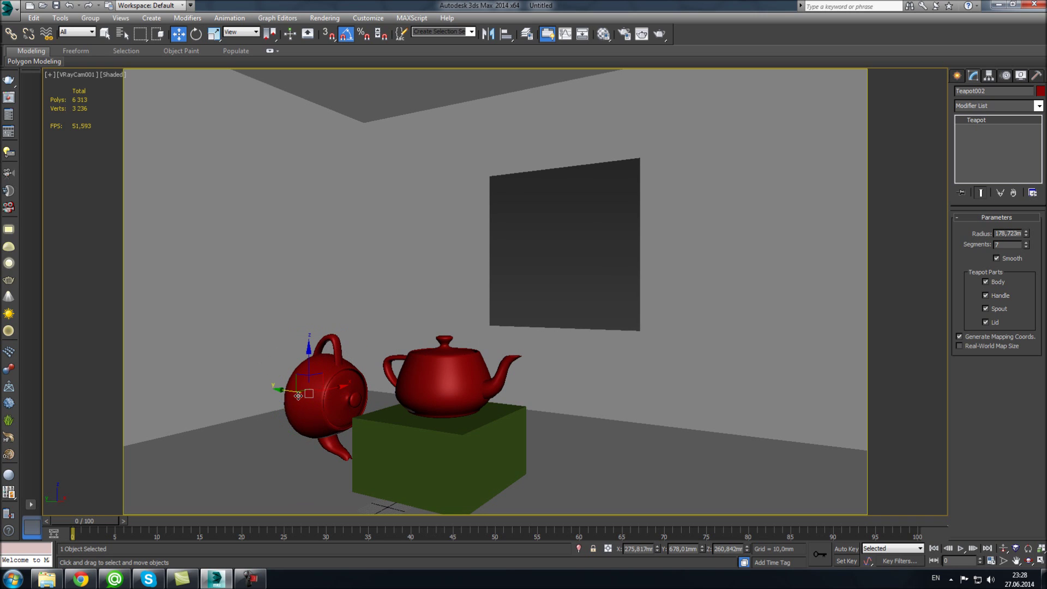
pyautogui.press('s')
pyautogui.moveTo(328, 186); pyautogui.dragTo(363, 123)
pyautogui.press('s')
pyautogui.moveTo(204, 362)
pyautogui.mouseDown()
pyautogui.moveTo(280, 251)
pyautogui.moveTo(313, 234)
pyautogui.mouseUp()
# Step: Clone the floating teapot higher and nearer to the camera, and rotate the copy so its spout points up
pyautogui.keyDown('shift'); pyautogui.moveTo(313, 234); pyautogui.dragTo(191, 150); pyautogui.keyUp('shift')
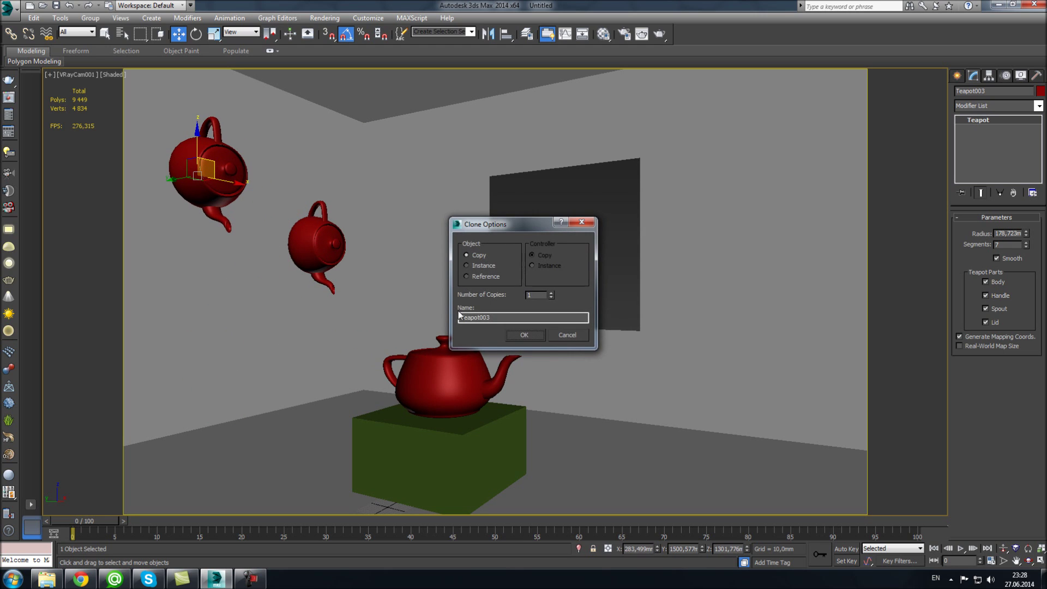
pyautogui.click(525, 334)
pyautogui.press('e')
pyautogui.moveTo(164, 143); pyautogui.dragTo(112, 188)
# Step: Clone the highest teapot as a copy floating below it
pyautogui.press('w')
pyautogui.moveTo(208, 162)
pyautogui.keyDown('shift'); pyautogui.mouseDown()
pyautogui.moveTo(232, 297)
pyautogui.moveTo(157, 362)
pyautogui.mouseUp(); pyautogui.keyUp('shift')
pyautogui.click(525, 335)
# Step: Turn the lower floating teapot and clone it as another copy closer to the box
pyautogui.press('e')
pyautogui.press('w')
pyautogui.keyDown('shift'); pyautogui.moveTo(236, 293); pyautogui.dragTo(341, 331); pyautogui.keyUp('shift')
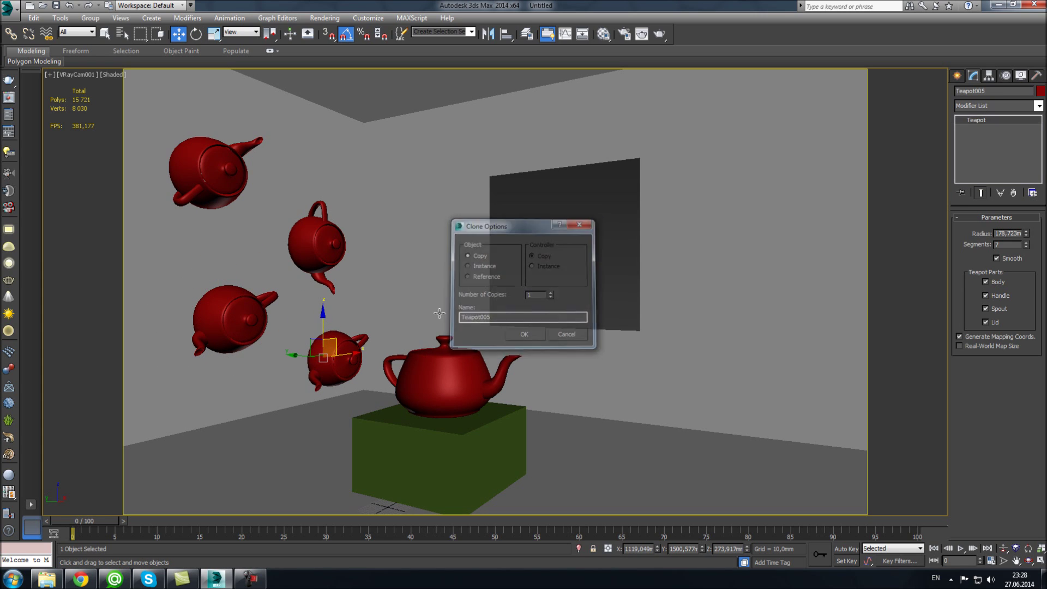
pyautogui.press('Return')
# Step: Select the four floating teapots and assign the 01 - Default material to them
pyautogui.keyDown('ctrl'); pyautogui.click(306, 234); pyautogui.keyUp('ctrl')
pyautogui.keyDown('ctrl'); pyautogui.click(224, 323); pyautogui.keyUp('ctrl')
pyautogui.keyDown('ctrl'); pyautogui.click(204, 186); pyautogui.keyUp('ctrl')
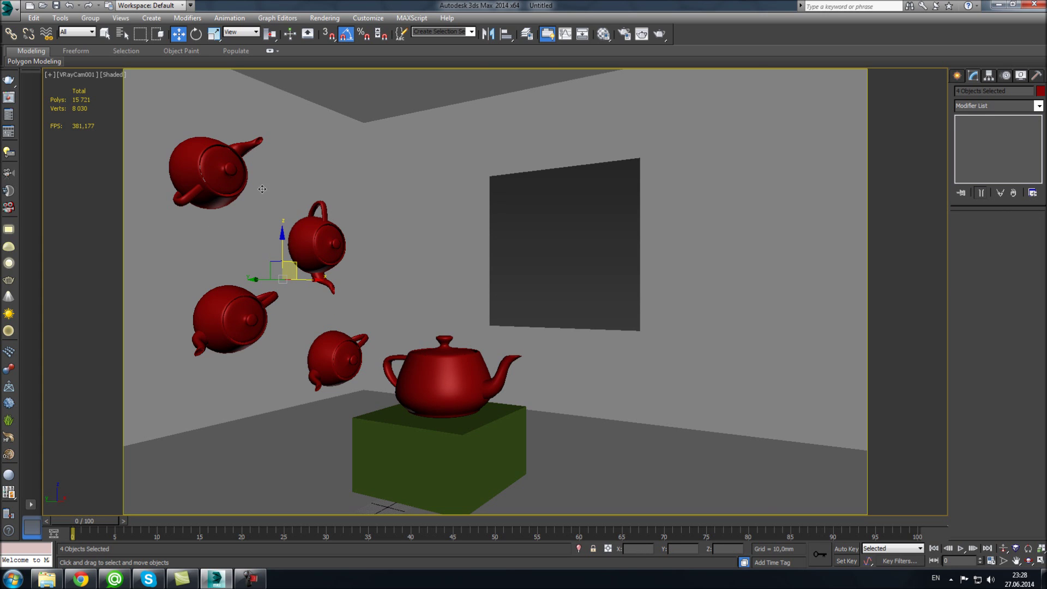
pyautogui.press('m')
pyautogui.click(600, 221)
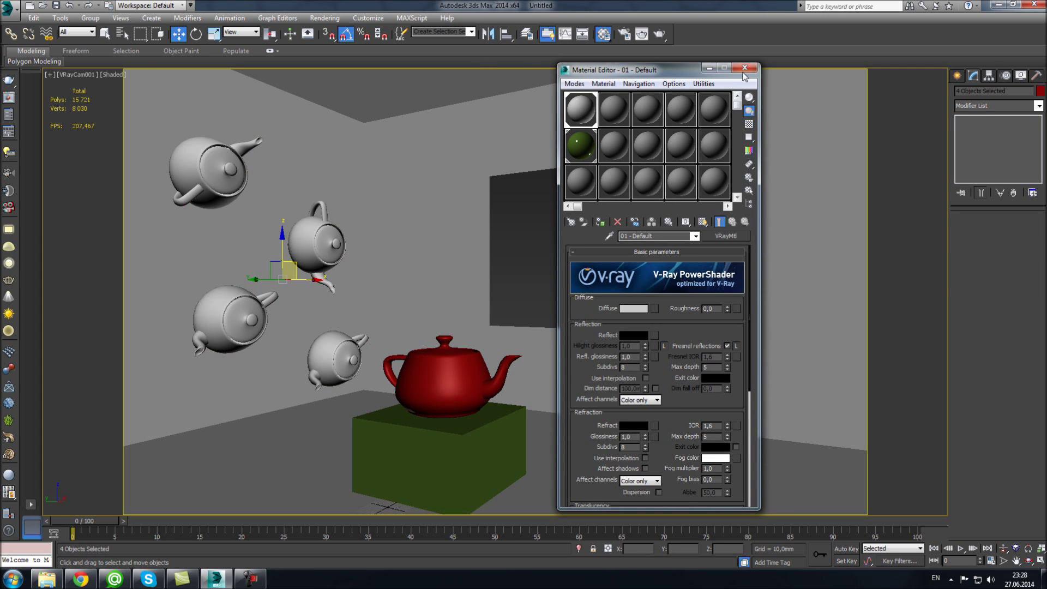
# Step: Copy the default VRay material as 01 - Defaultd, apply it to the teapot on the box and make its diffuse near black
pyautogui.click(582, 176)
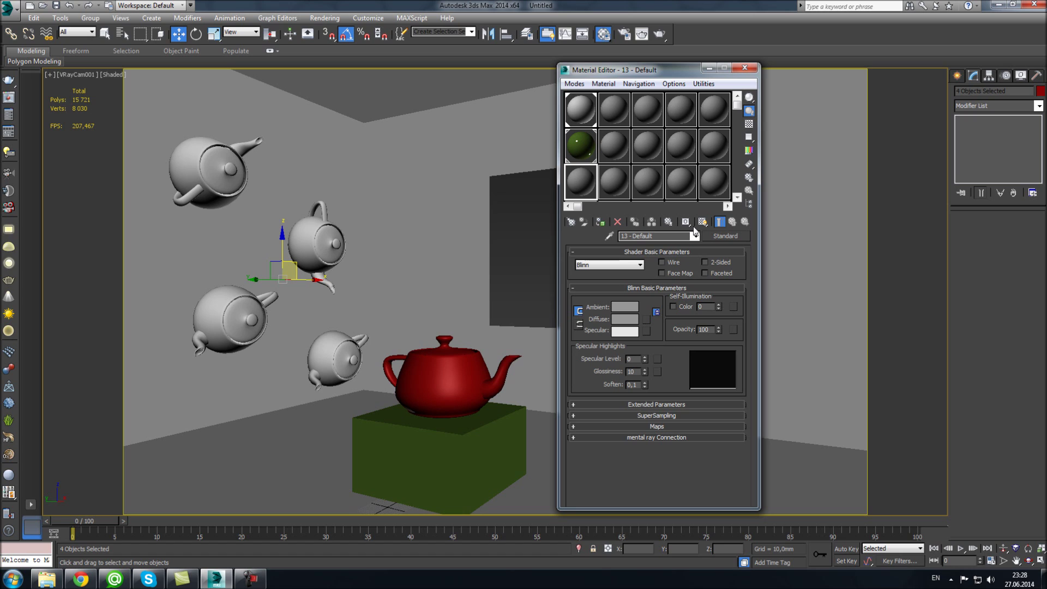
pyautogui.moveTo(589, 109); pyautogui.dragTo(463, 403)
pyautogui.click(632, 309)
pyautogui.moveTo(312, 80); pyautogui.dragTo(312, 71)
pyautogui.click(401, 160)
# Step: Set the 01 - Defaultd reflection colour to medium grey and disable its Fresnel reflections
pyautogui.click(641, 337)
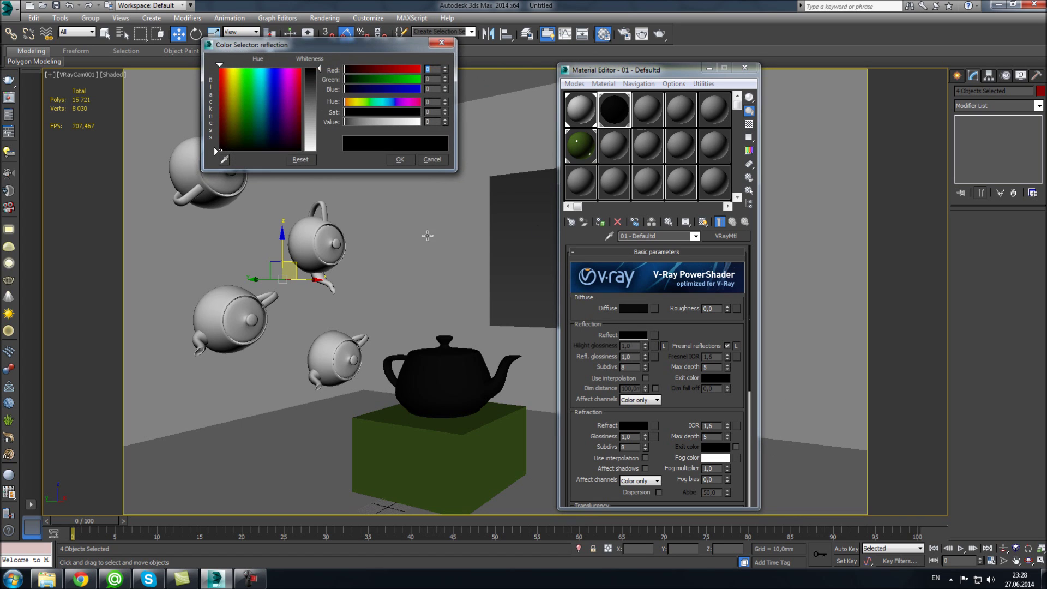
pyautogui.click(312, 118)
pyautogui.click(400, 159)
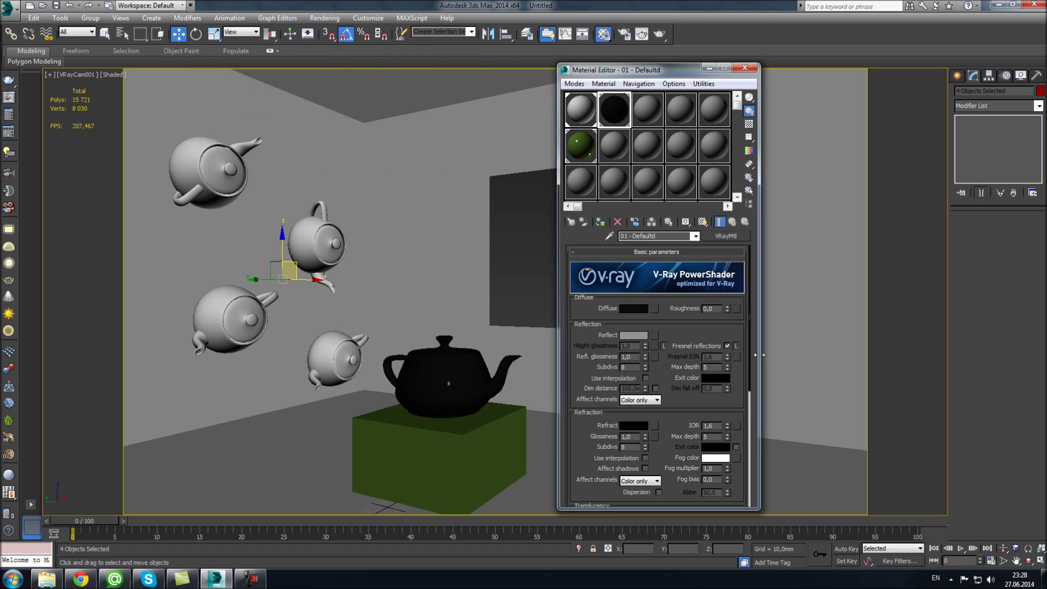
pyautogui.click(728, 346)
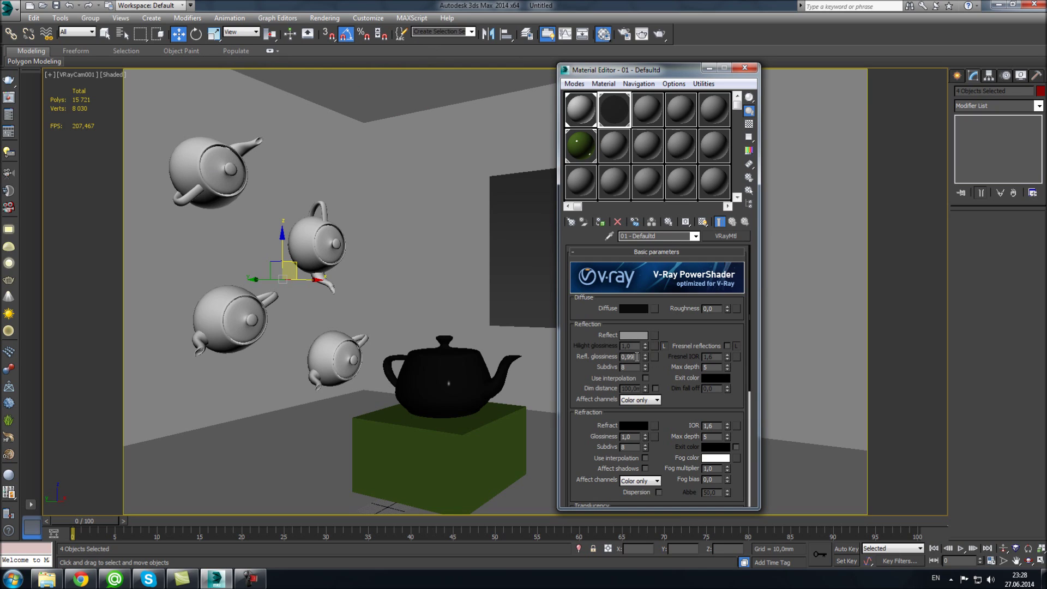
# Step: Set the black material's reflection glossiness to 0.926 and subdivs to 244, and make its diffuse colour pure black
pyautogui.write('0,926')
pyautogui.click(633, 308)
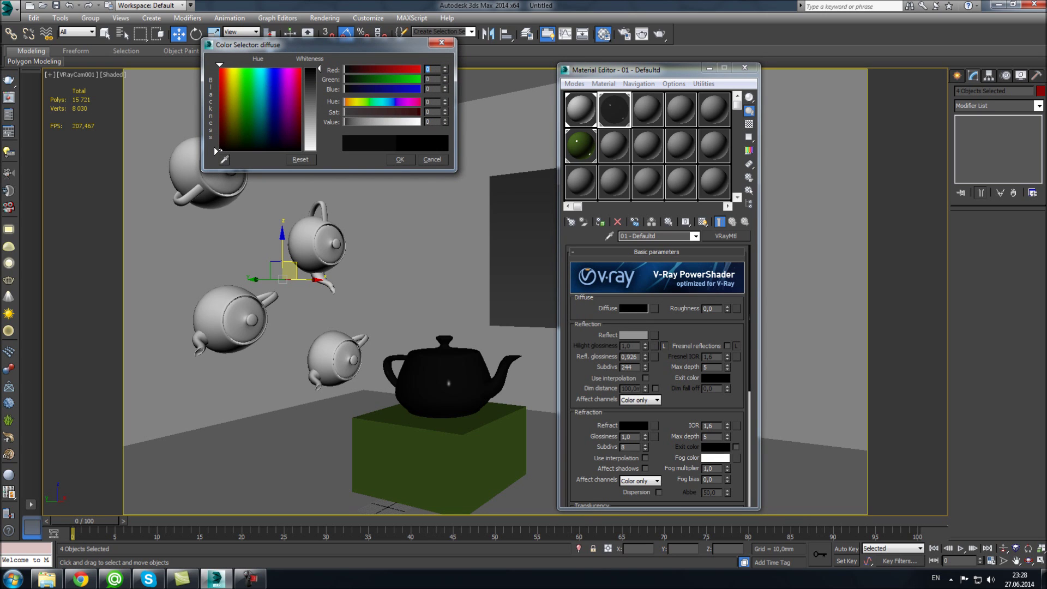
pyautogui.click(400, 161)
# Step: Assign a Noise map to the bump channel of the 01 - Defaultd material and set the bump amount to 3
pyautogui.moveTo(583, 390); pyautogui.dragTo(629, 204)
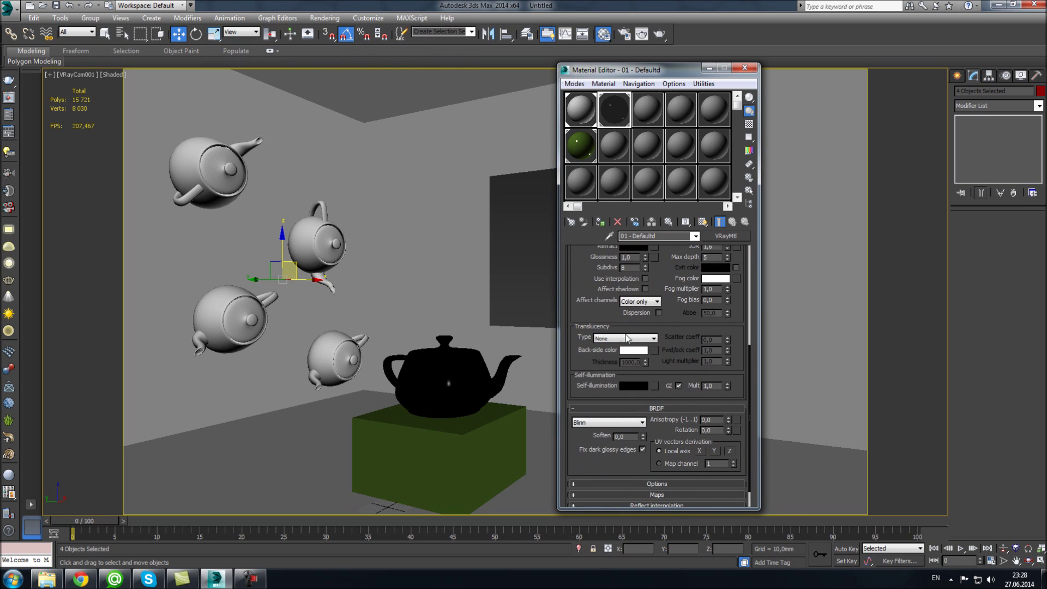
pyautogui.scroll(5, 627, 338)
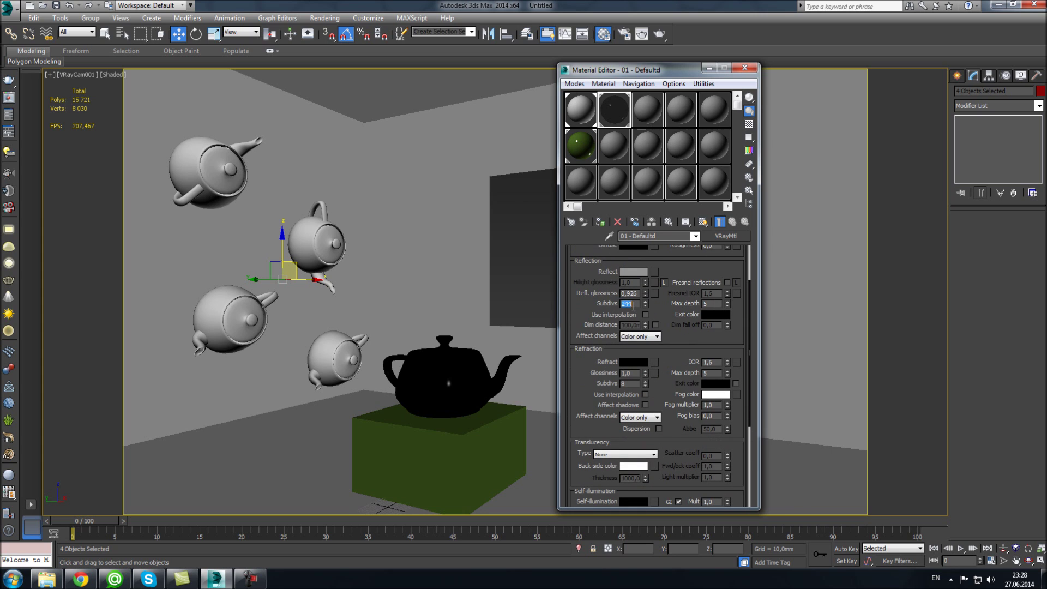
pyautogui.scroll(-5, 591, 413)
pyautogui.scroll(-5, 647, 457)
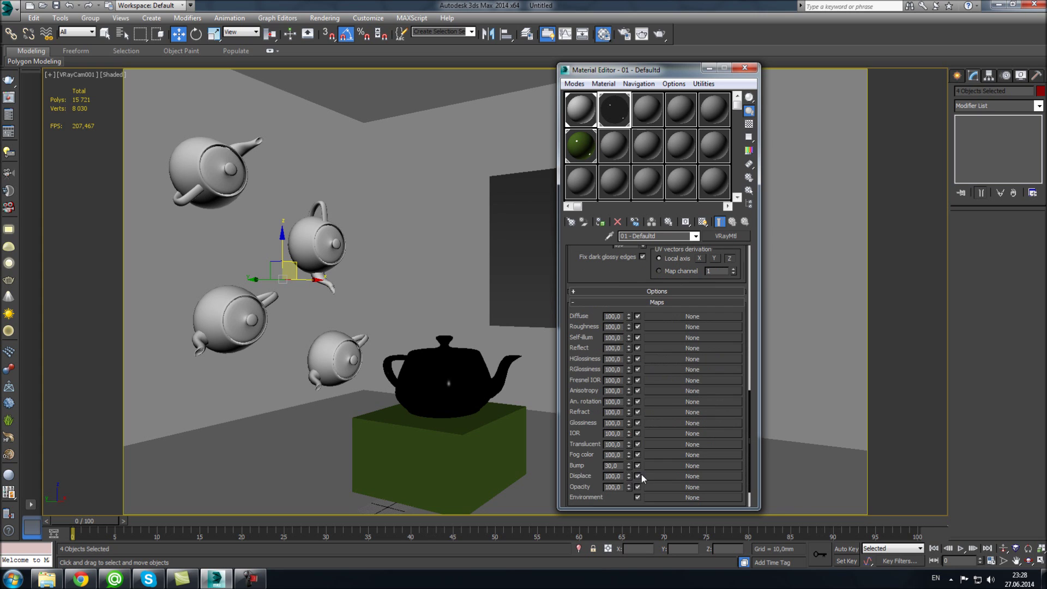
pyautogui.click(656, 464)
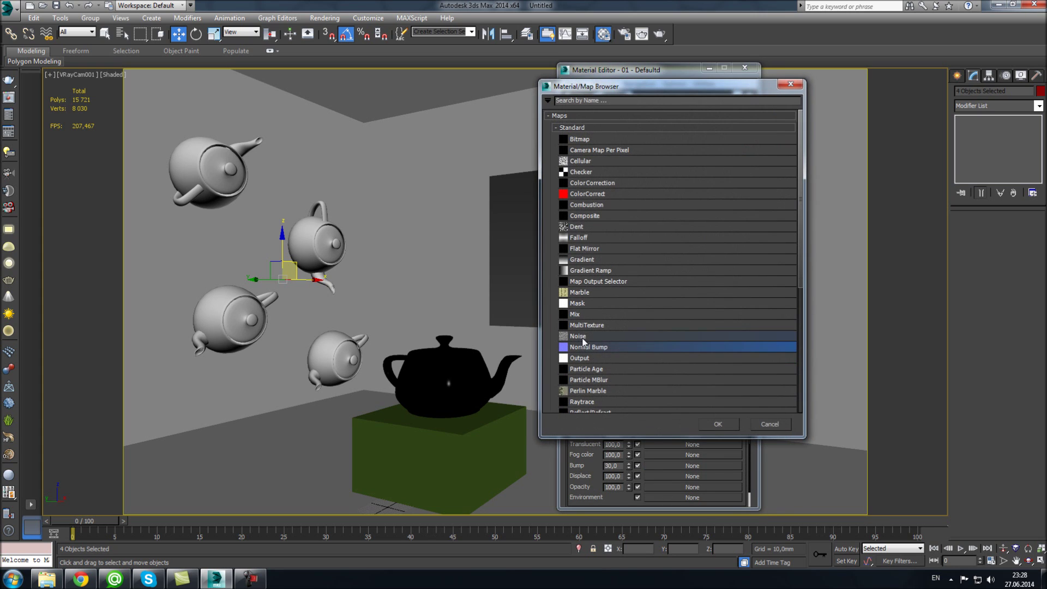
pyautogui.doubleClick(589, 335)
pyautogui.click(721, 222)
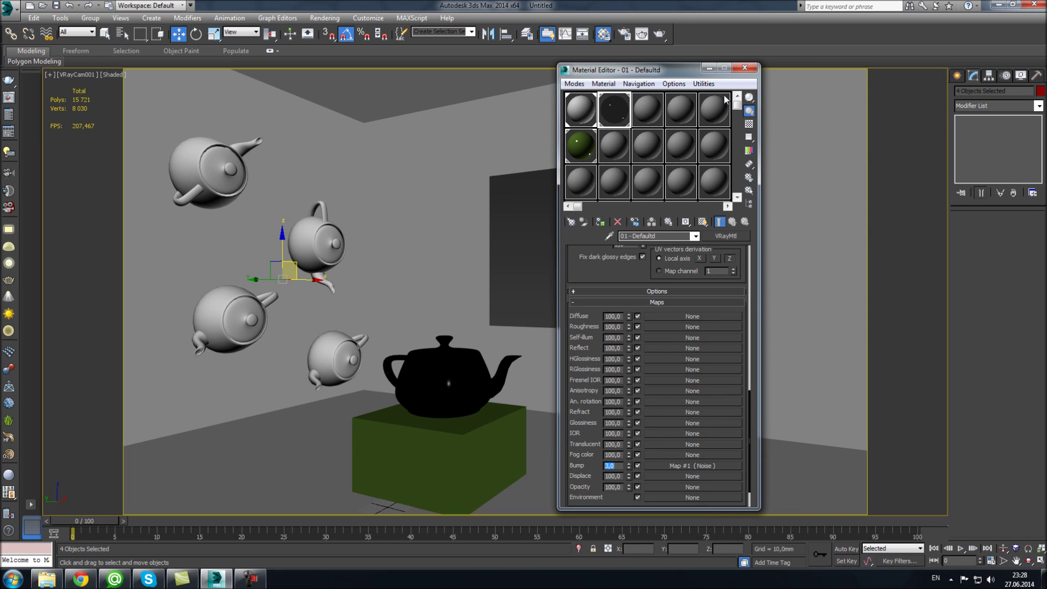
# Step: Close the material editor, start a test render of the camera view, then stop it and close the frame buffer
pyautogui.click(744, 68)
pyautogui.rightClick(533, 238)
pyautogui.click(537, 305)
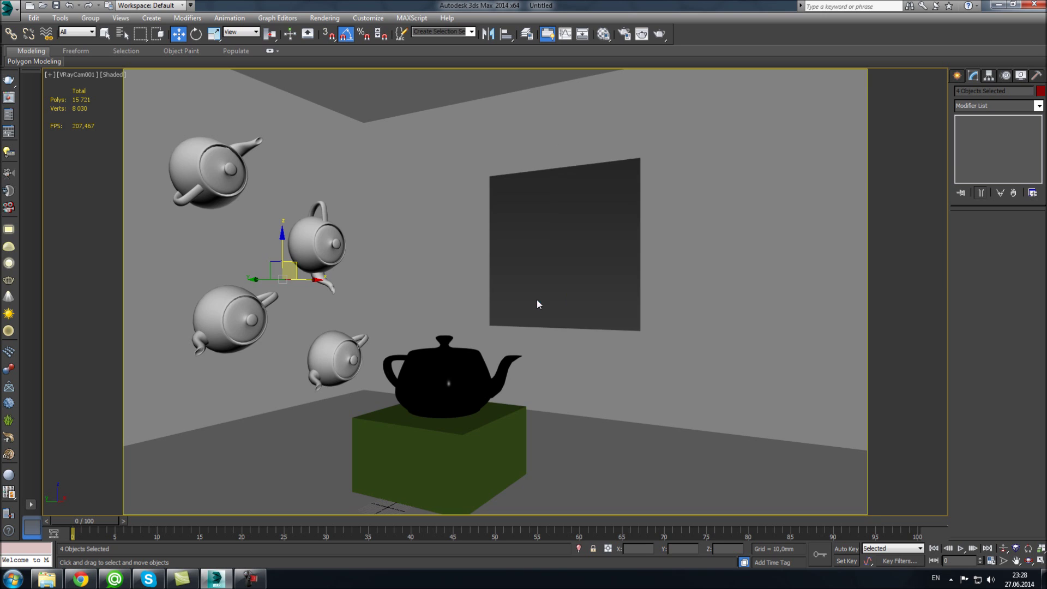
pyautogui.hotkey('shift', 'q')
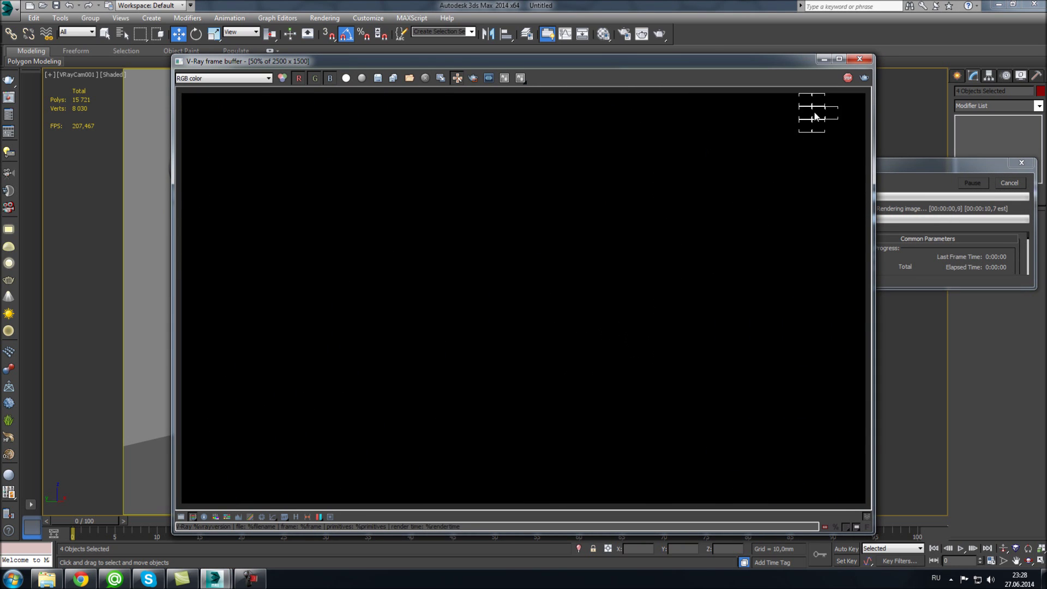
pyautogui.click(847, 78)
pyautogui.click(860, 59)
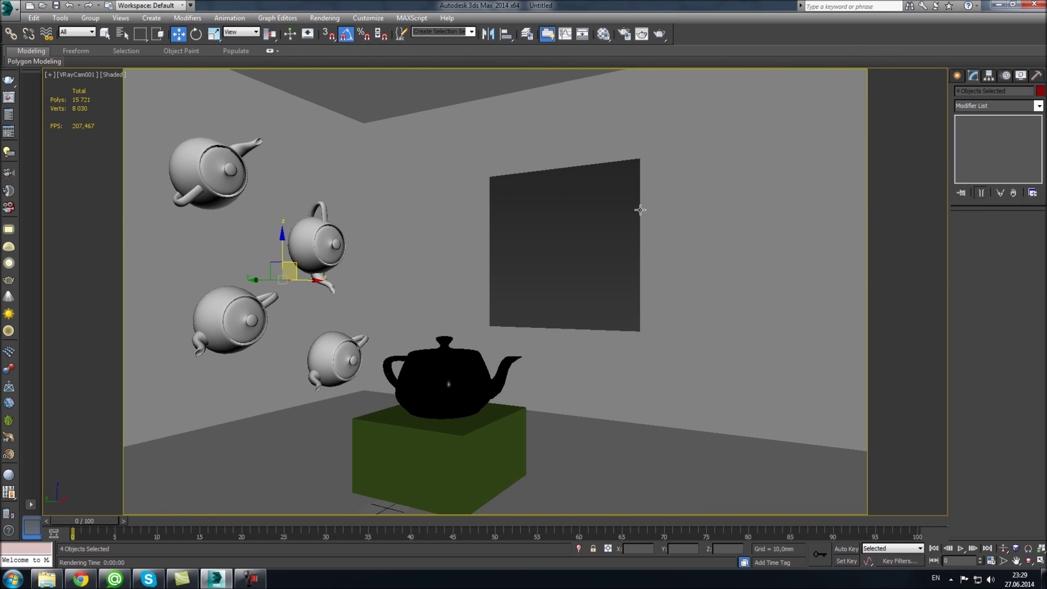
# Step: Assign a VRayHDRI map as the scene's environment map in the Environment and Effects settings
pyautogui.press('8')
pyautogui.moveTo(443, 93); pyautogui.dragTo(244, 117)
pyautogui.press('m')
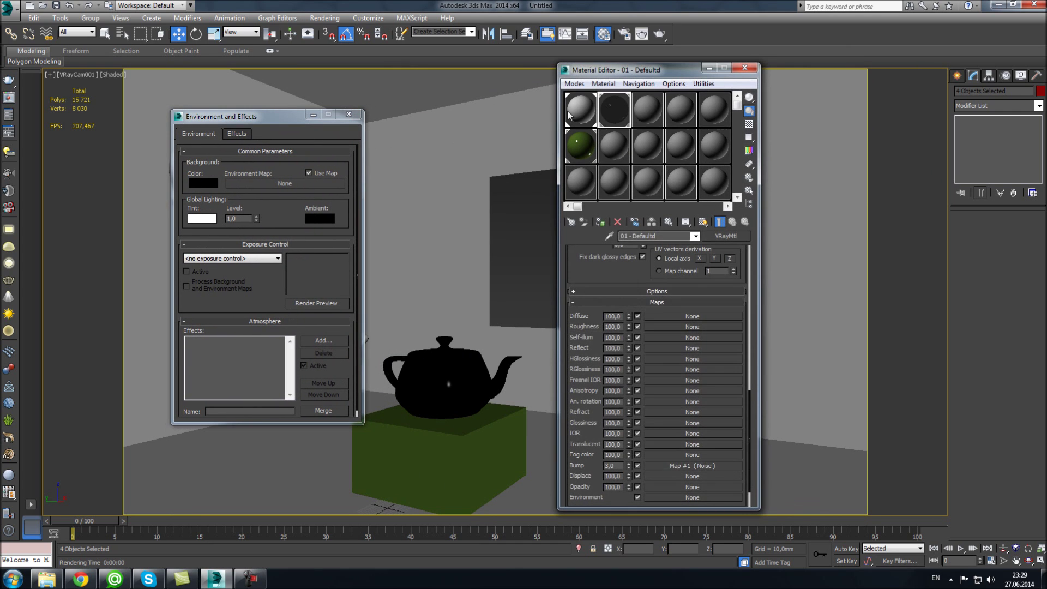
pyautogui.click(293, 183)
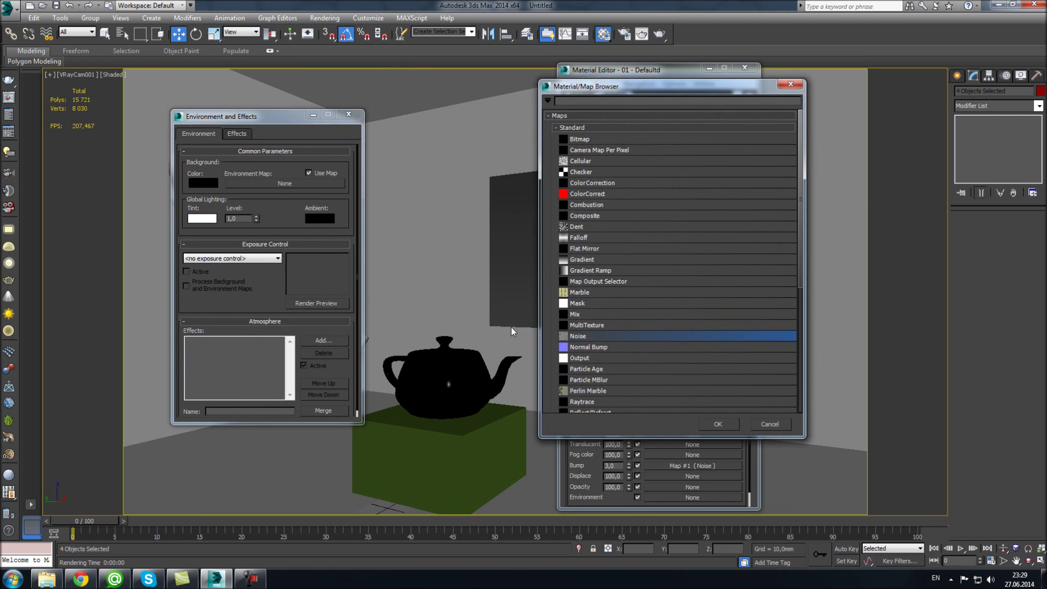
pyautogui.click(571, 358)
pyautogui.scroll(-7, 578, 360)
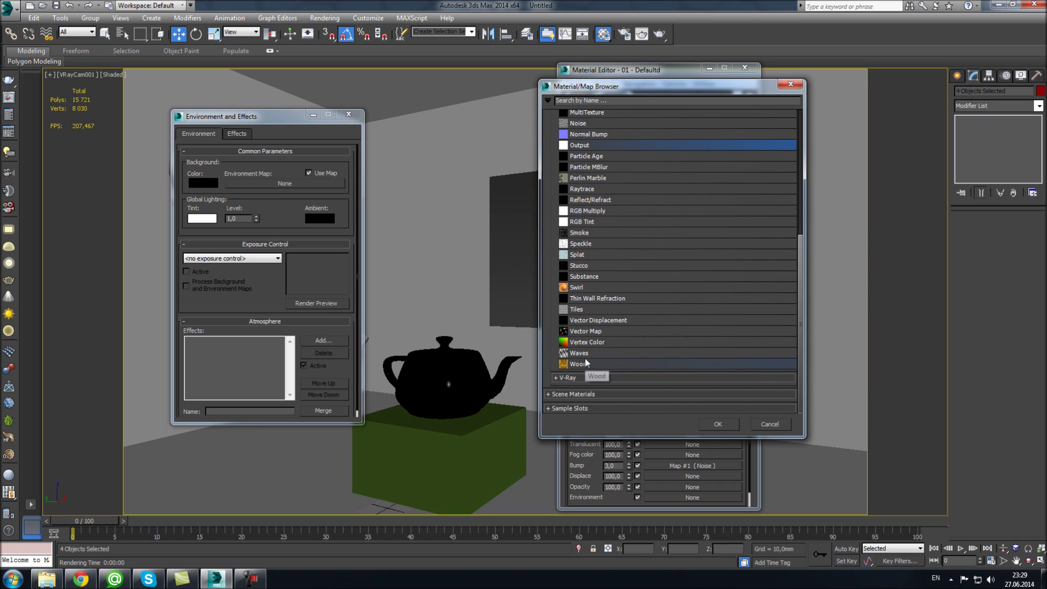
pyautogui.click(584, 377)
pyautogui.scroll(-4, 567, 393)
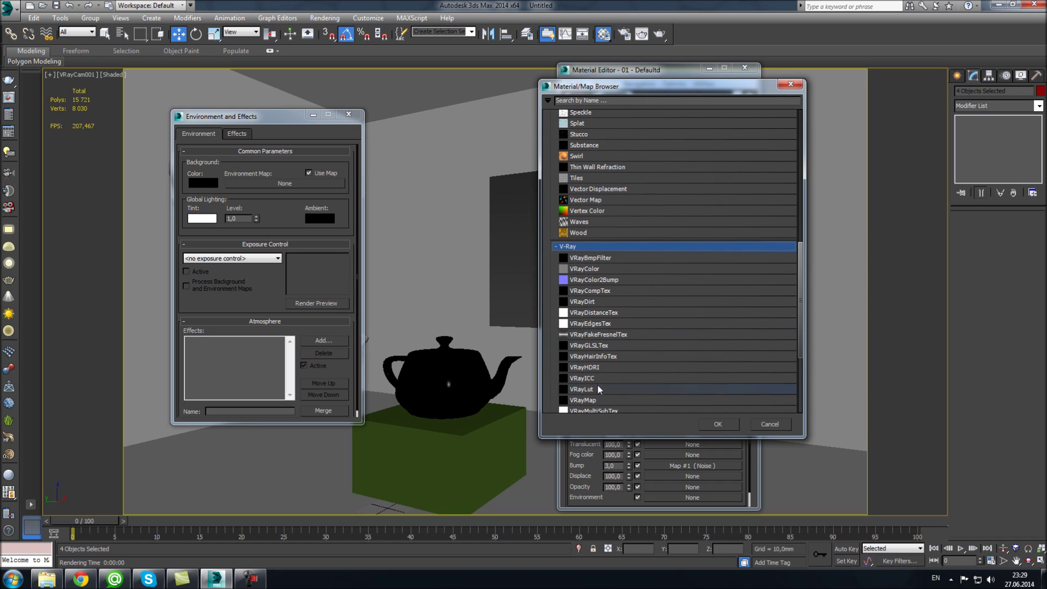
pyautogui.scroll(-2, 600, 362)
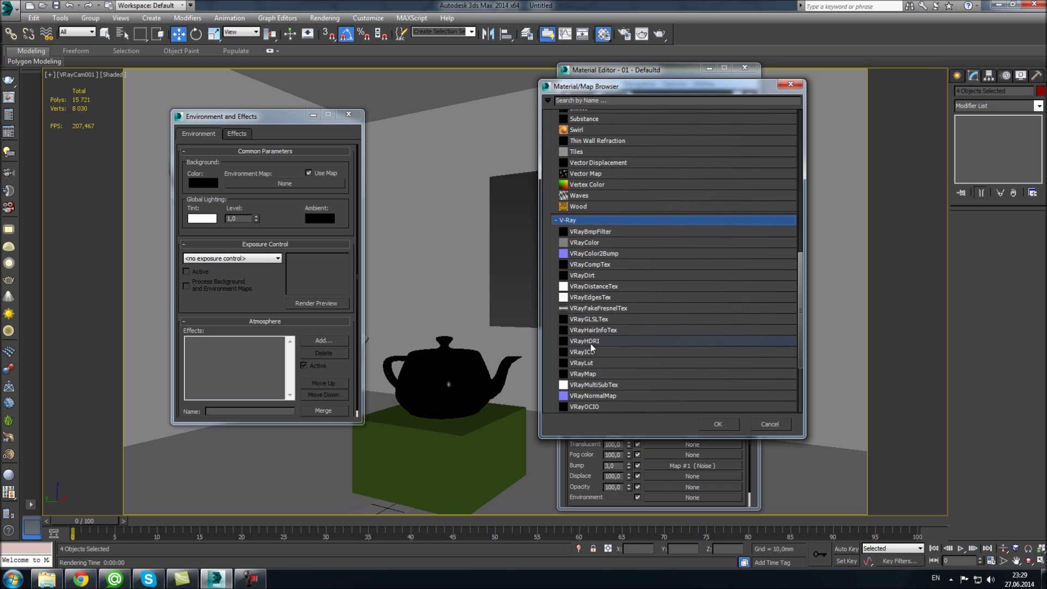
pyautogui.doubleClick(591, 344)
# Step: Instance the environment map into an unused material slot and load the surr_15_XXL HDR image from the HDR texture folder
pyautogui.moveTo(322, 183); pyautogui.dragTo(614, 150)
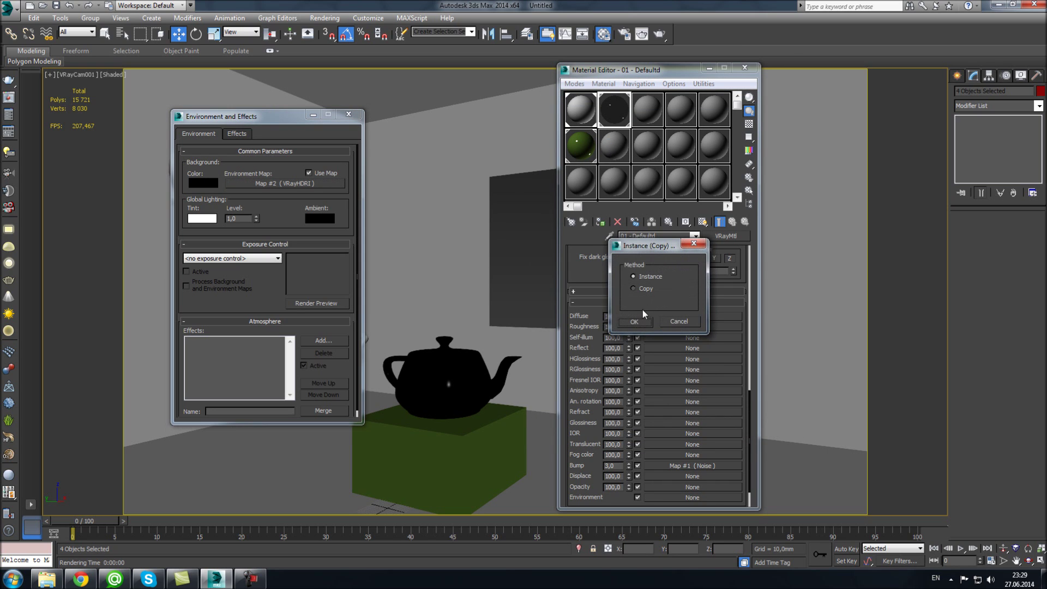
pyautogui.click(635, 322)
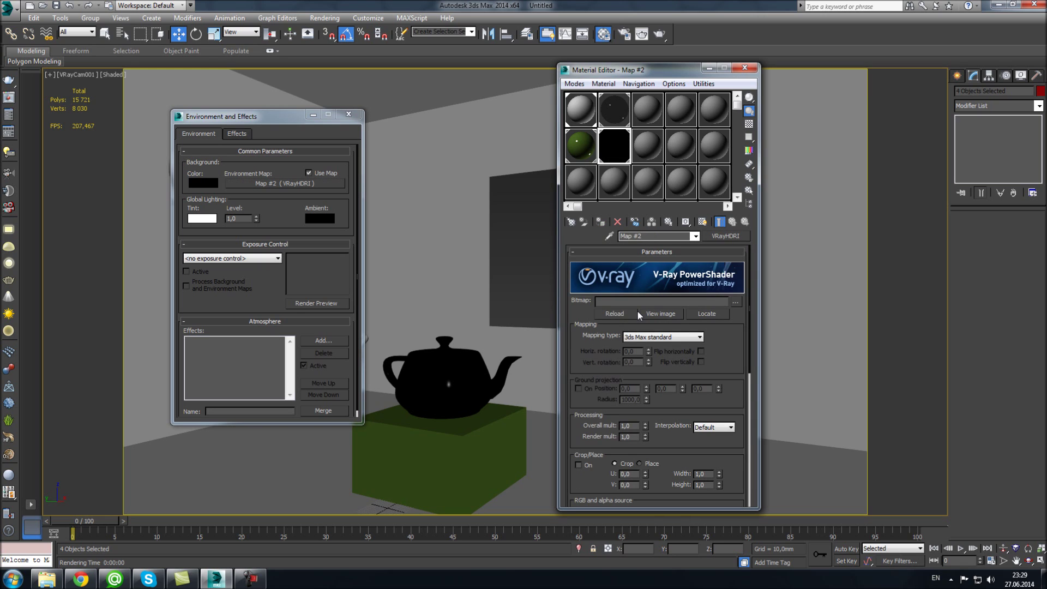
pyautogui.click(735, 301)
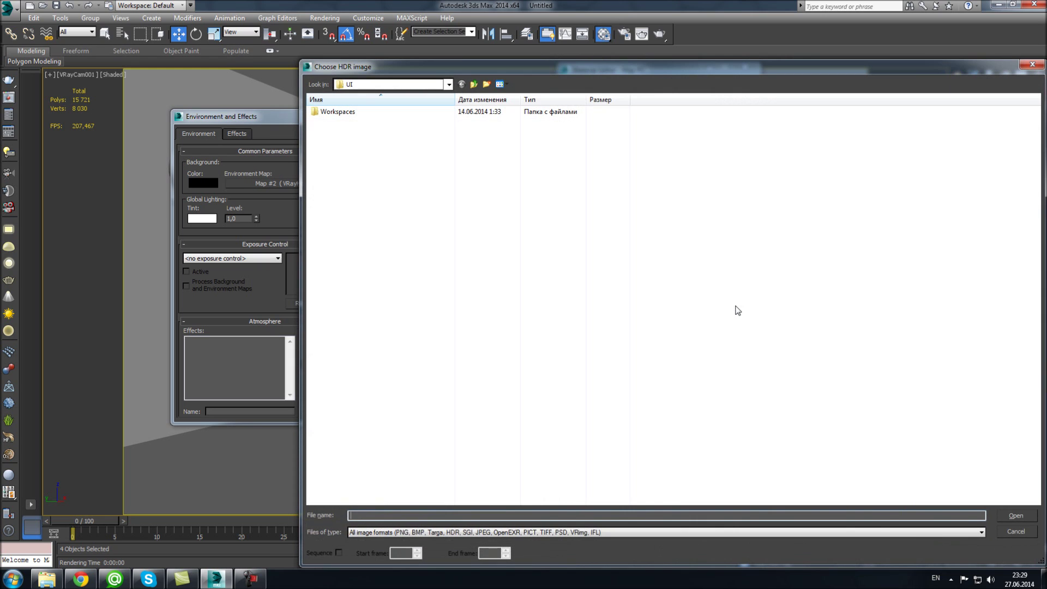
pyautogui.click(449, 84)
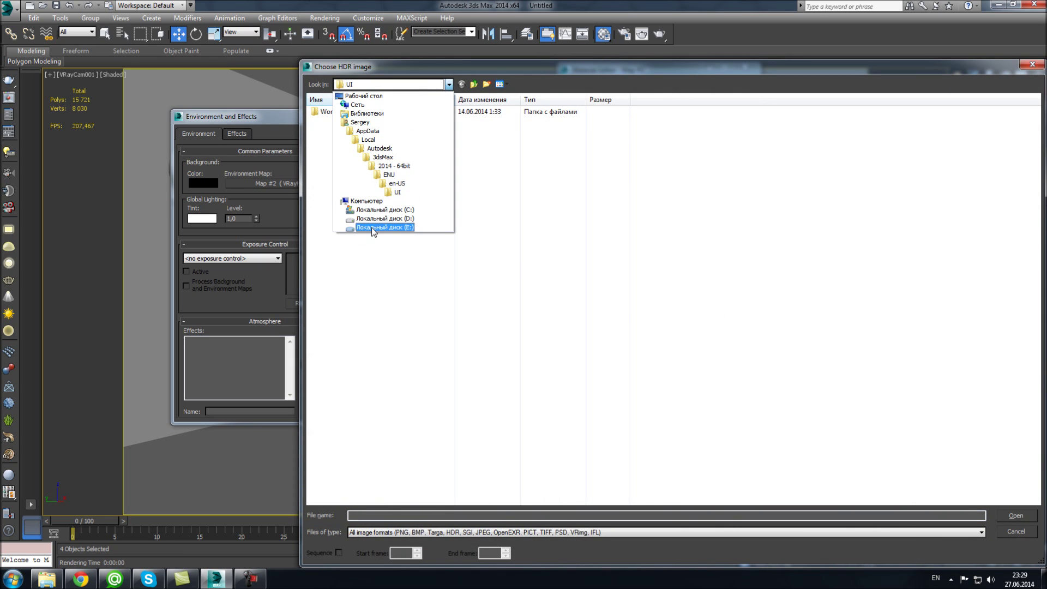
pyautogui.click(371, 218)
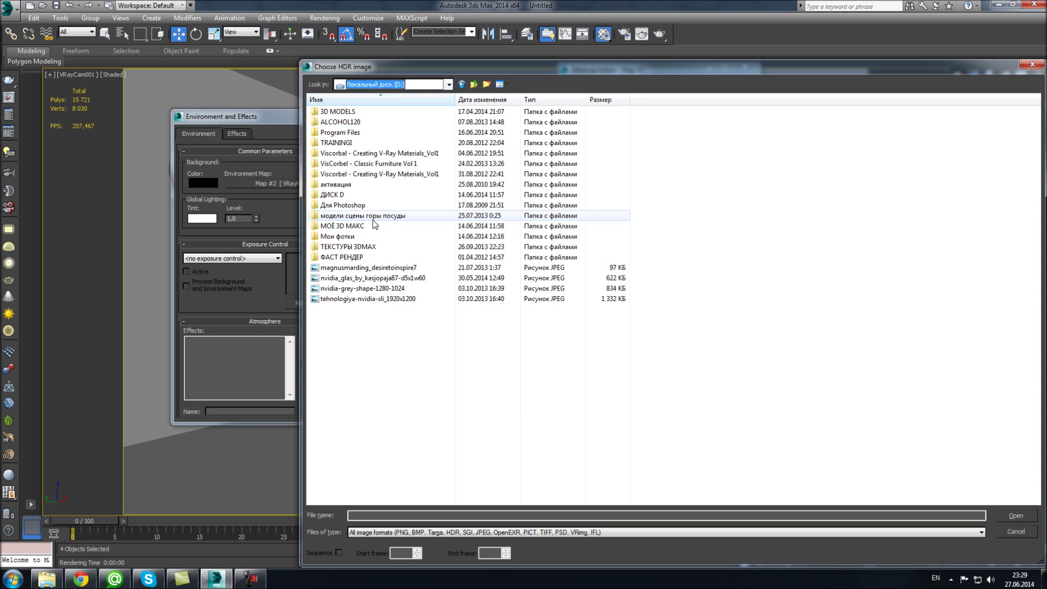
pyautogui.doubleClick(349, 246)
pyautogui.doubleClick(333, 112)
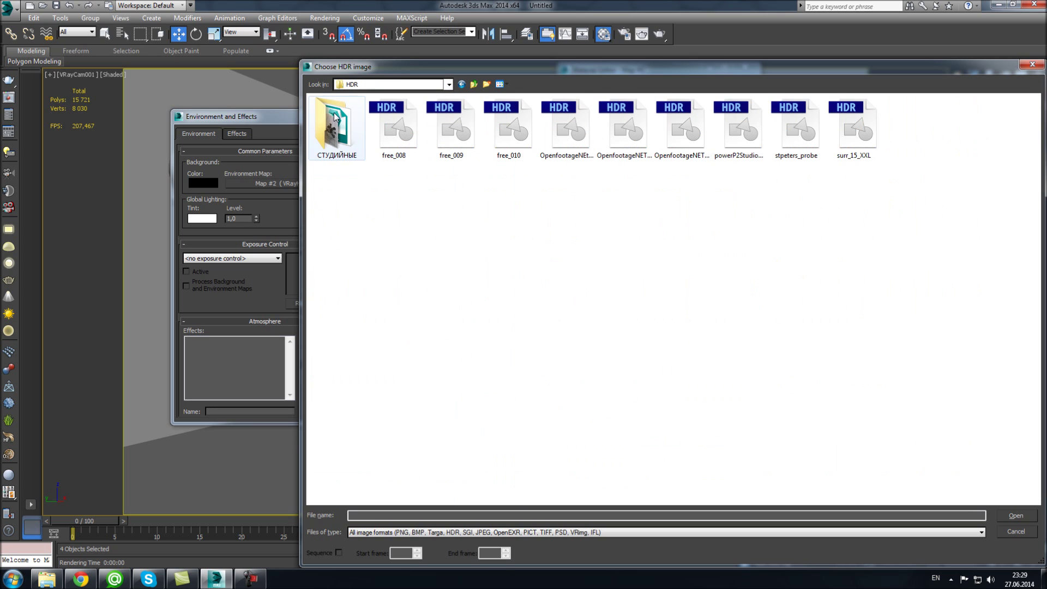
pyautogui.doubleClick(854, 128)
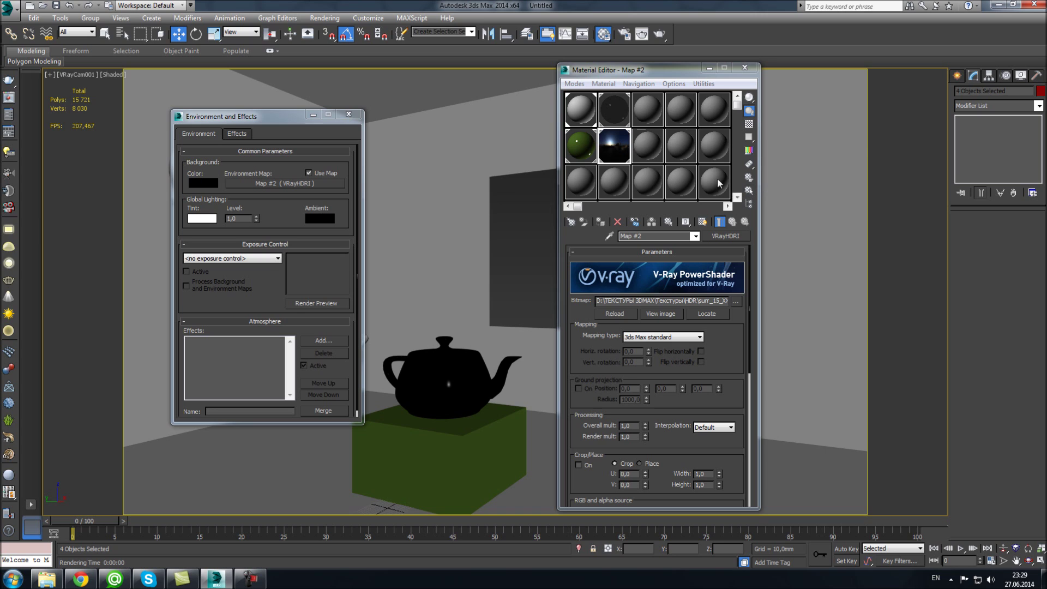
# Step: Using an enlarged map preview, set the HDRI's mapping type to Spherical and its horizontal rotation to 120
pyautogui.doubleClick(615, 148)
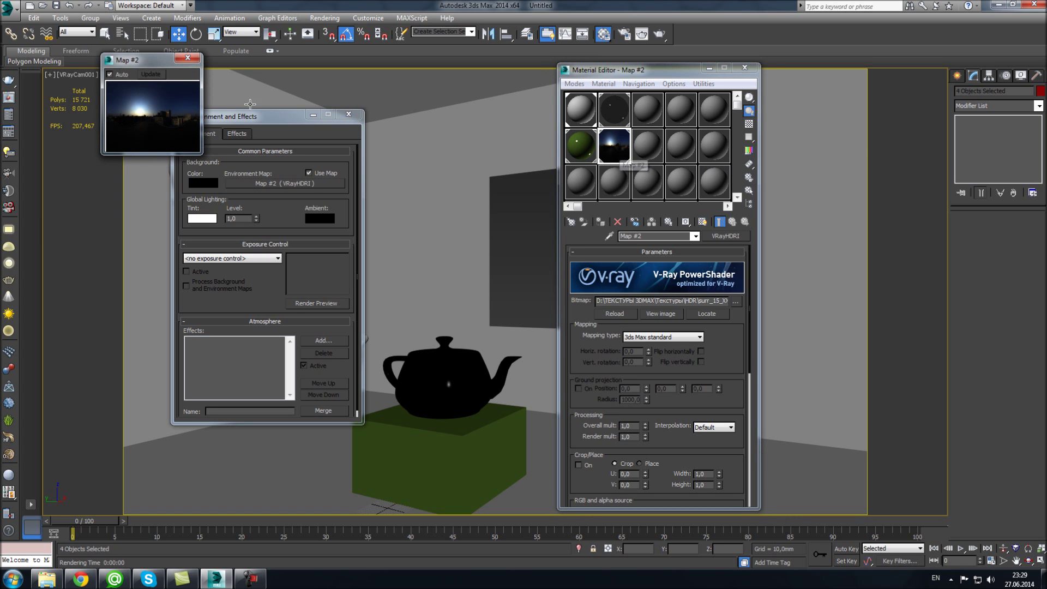
pyautogui.moveTo(197, 152); pyautogui.dragTo(529, 481)
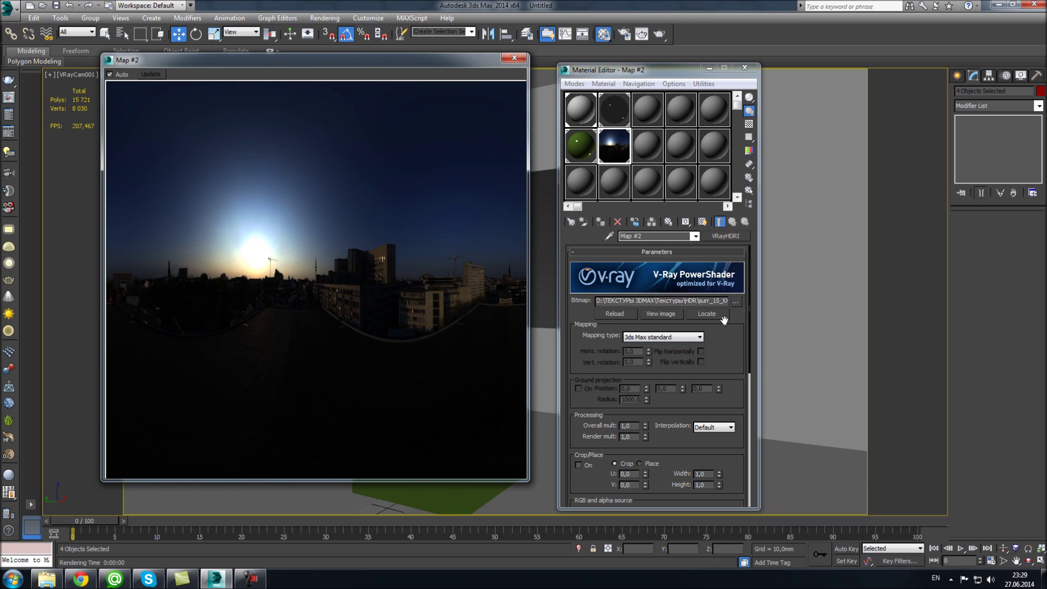
pyautogui.click(700, 338)
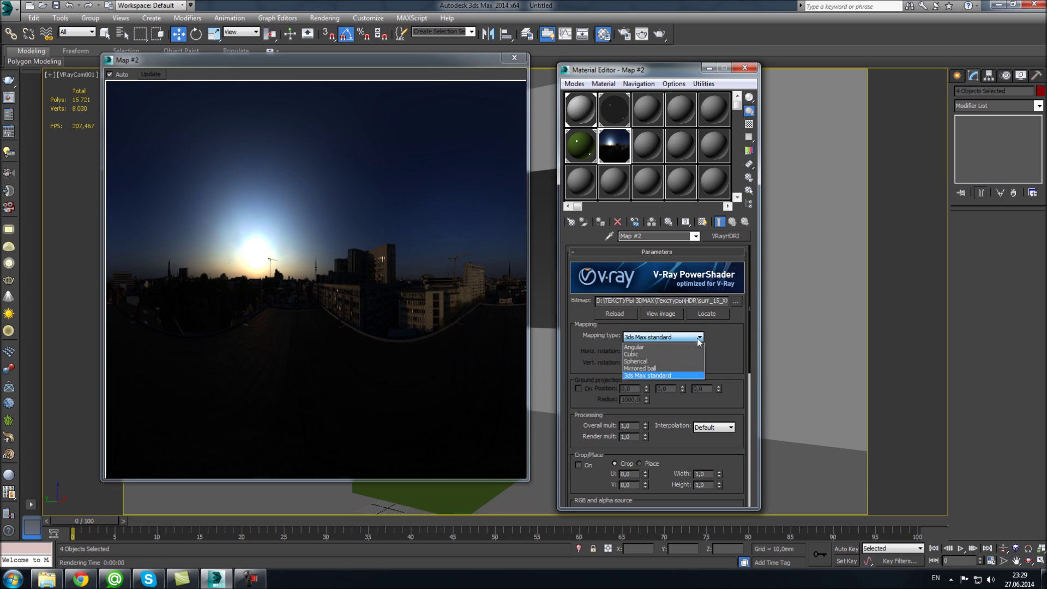
pyautogui.click(656, 362)
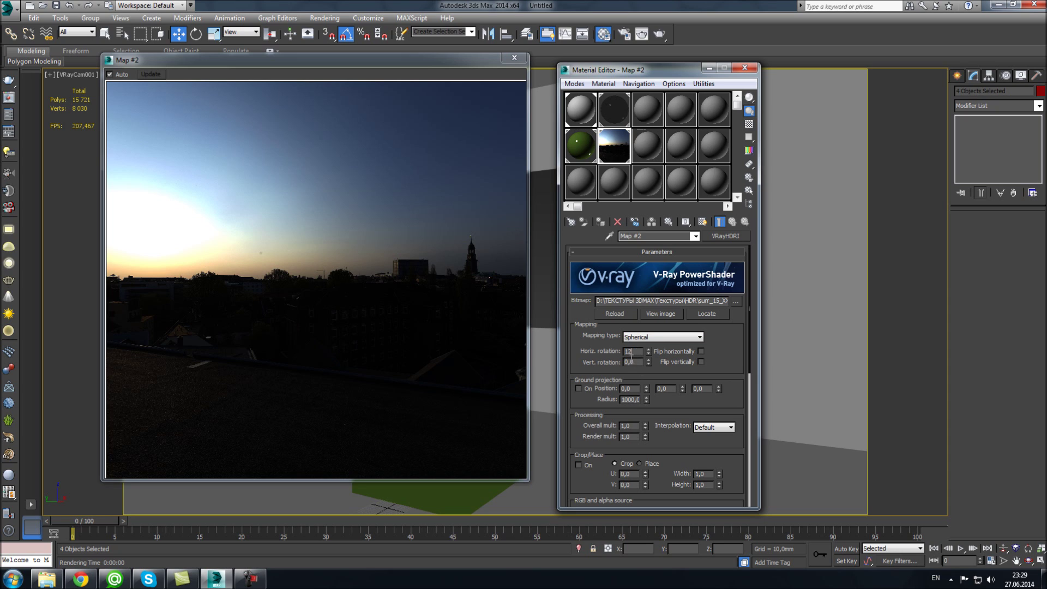
pyautogui.write('120')
pyautogui.press('Return')
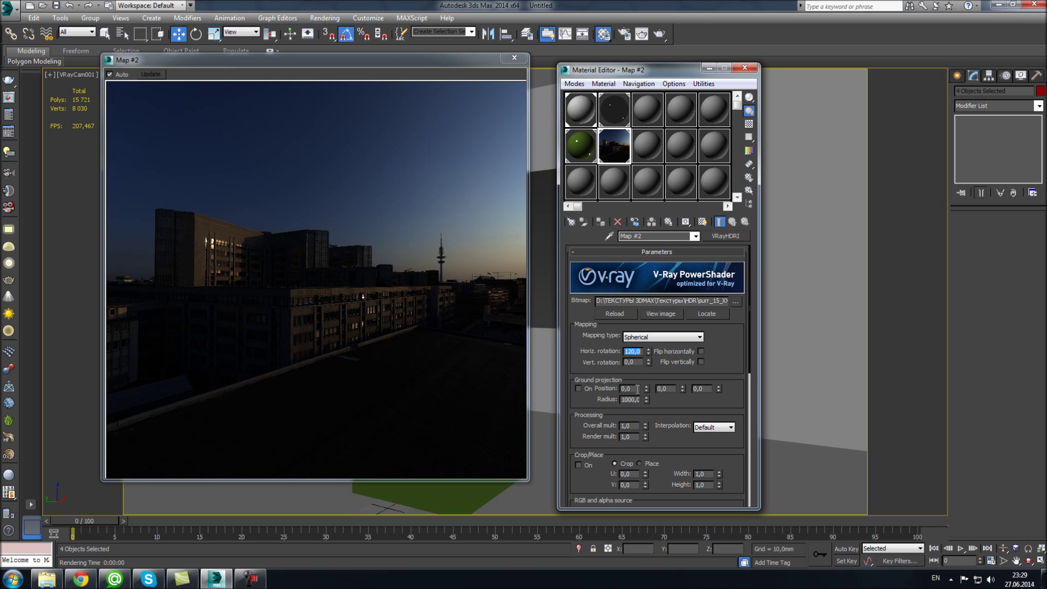
pyautogui.doubleClick(627, 426)
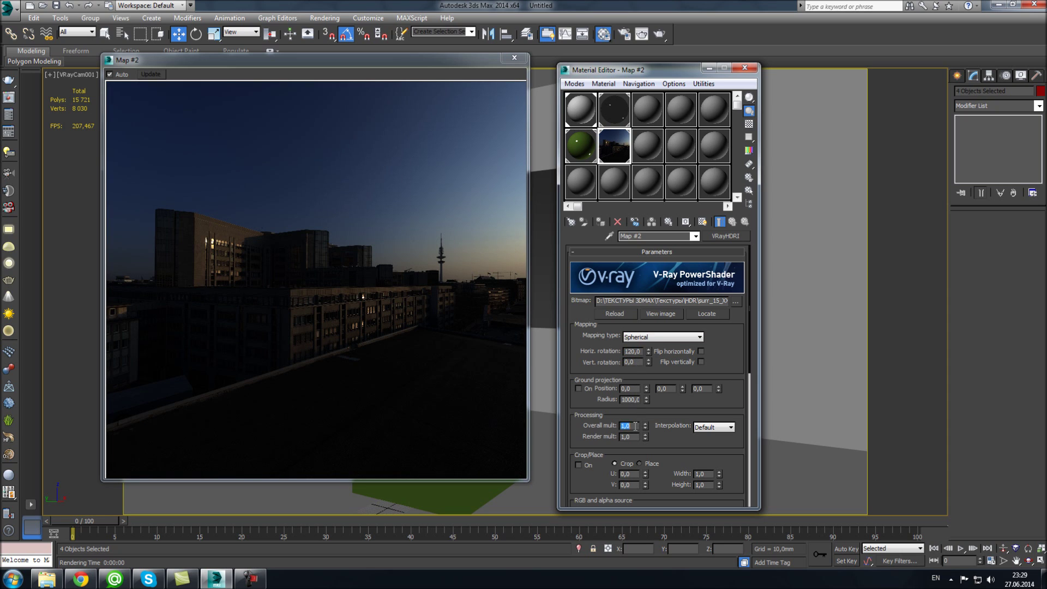
pyautogui.click(518, 59)
# Step: Test-render the room with the HDRI environment, then stop the render and close the frame buffer
pyautogui.click(745, 67)
pyautogui.rightClick(510, 237)
pyautogui.click(533, 302)
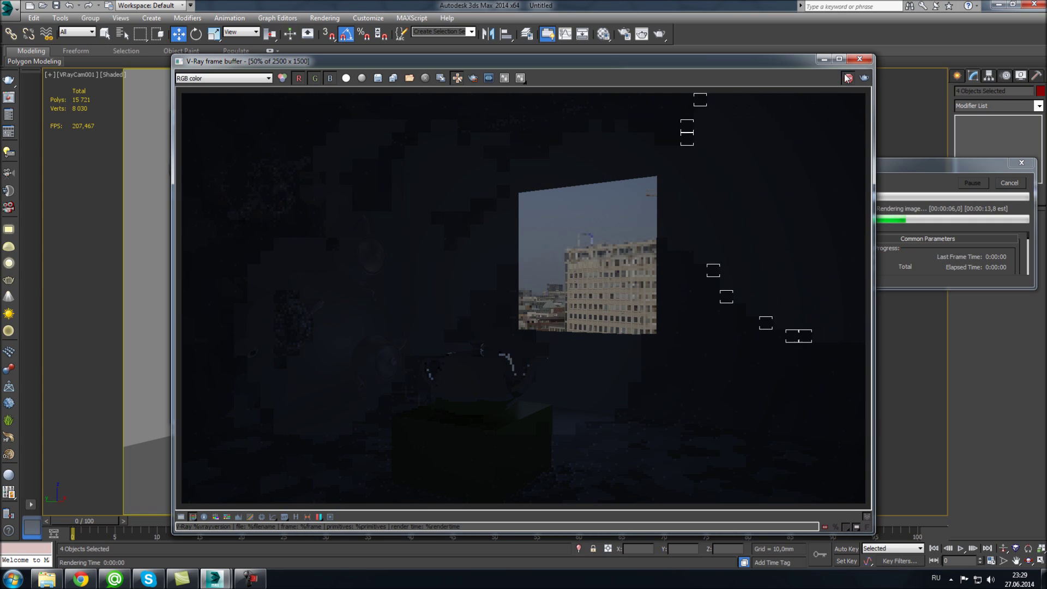
pyautogui.click(860, 59)
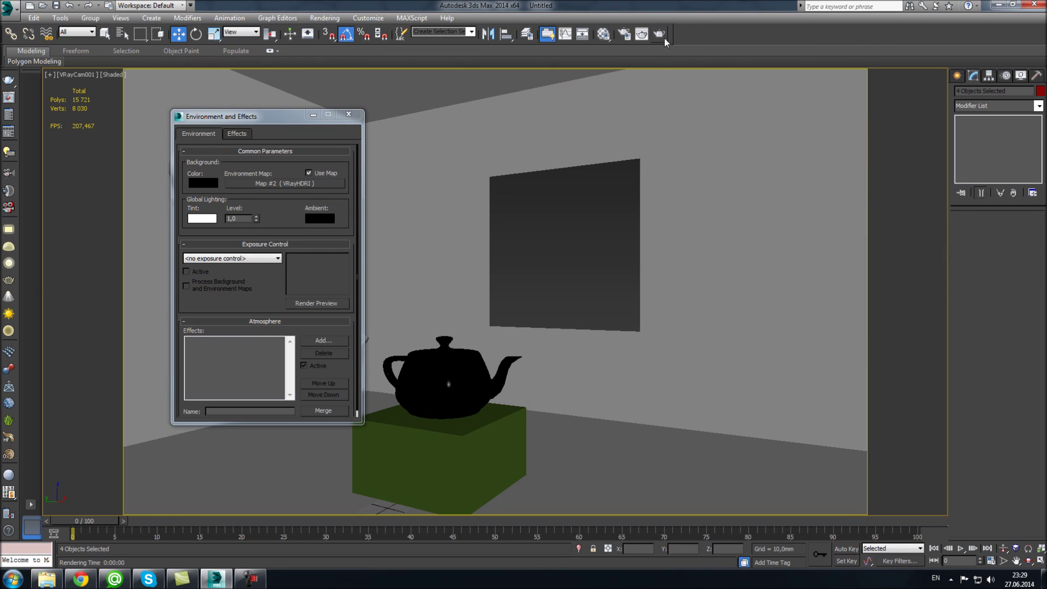
# Step: Set the V-Ray frame buffer's output resolution to 1000 x 1000 in the render setup
pyautogui.click(625, 34)
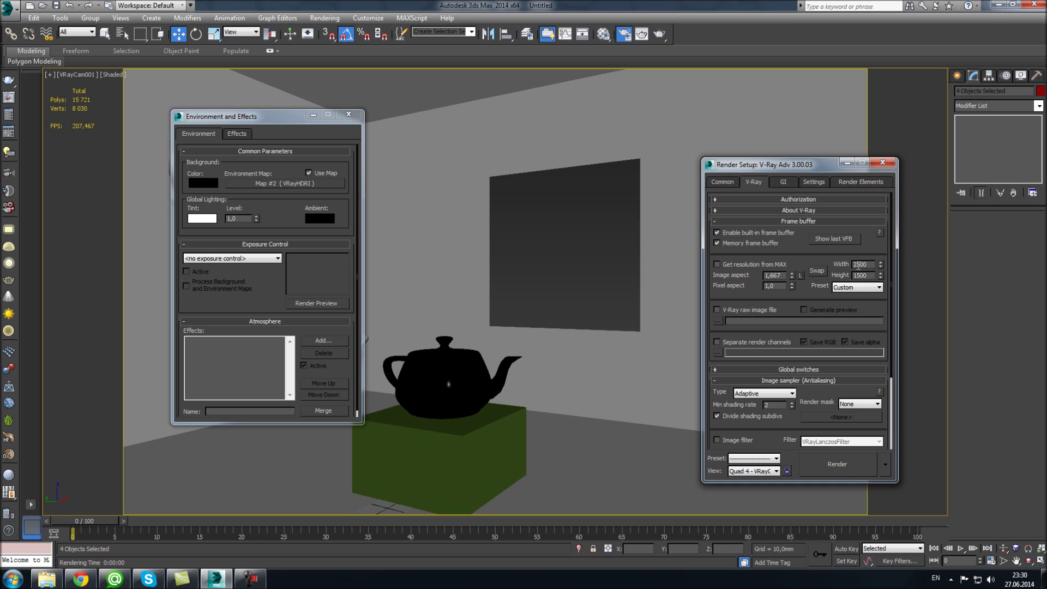
pyautogui.write('1000')
pyautogui.click(884, 164)
# Step: Test-render the camera view at the reduced resolution, stop it, and close the frame buffer and environment settings
pyautogui.rightClick(528, 268)
pyautogui.click(559, 336)
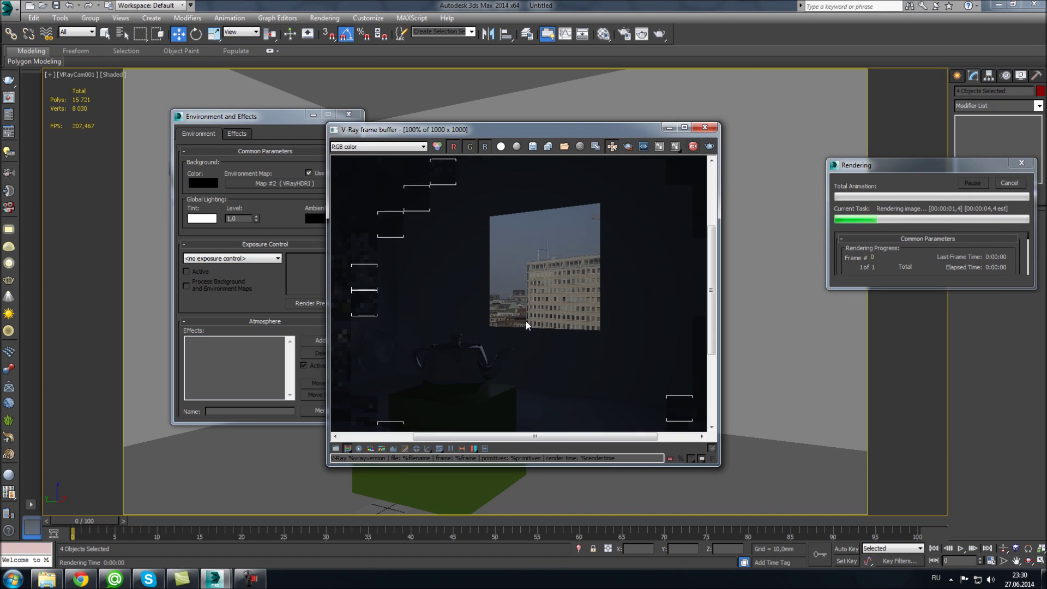
pyautogui.click(694, 147)
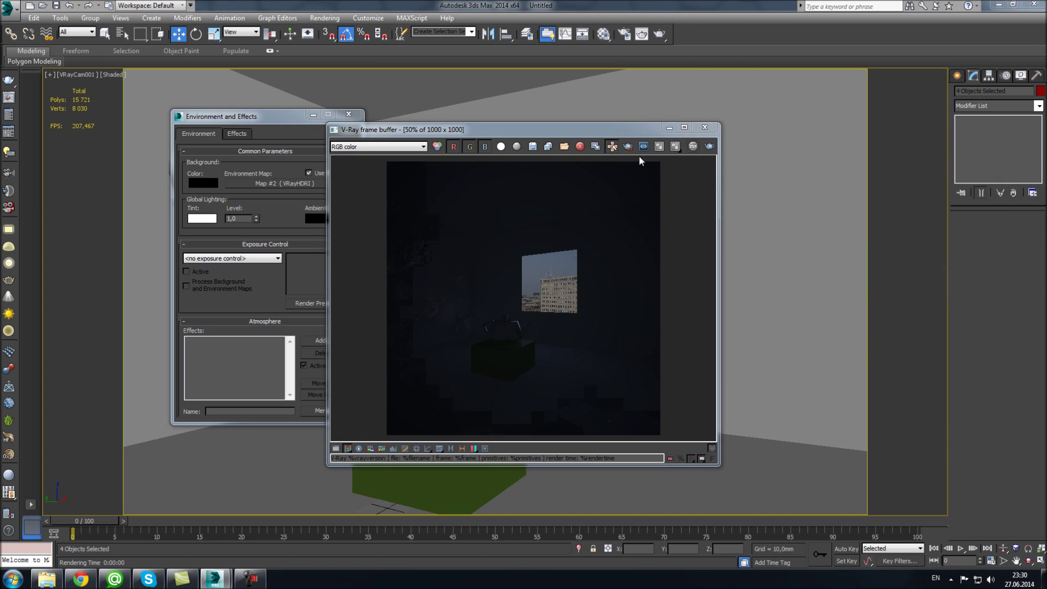
pyautogui.click(704, 127)
pyautogui.click(348, 114)
# Step: Set the environment HDRI's overall multiplier to 15 and test-render the room, moving the frame buffer clear of the material editor
pyautogui.press('m')
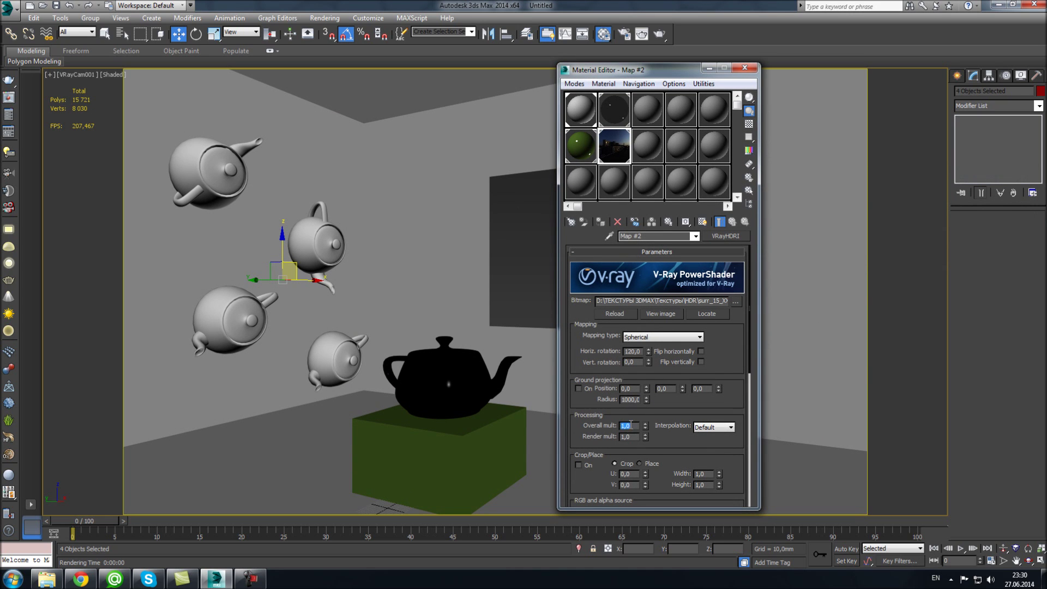
pyautogui.rightClick(520, 346)
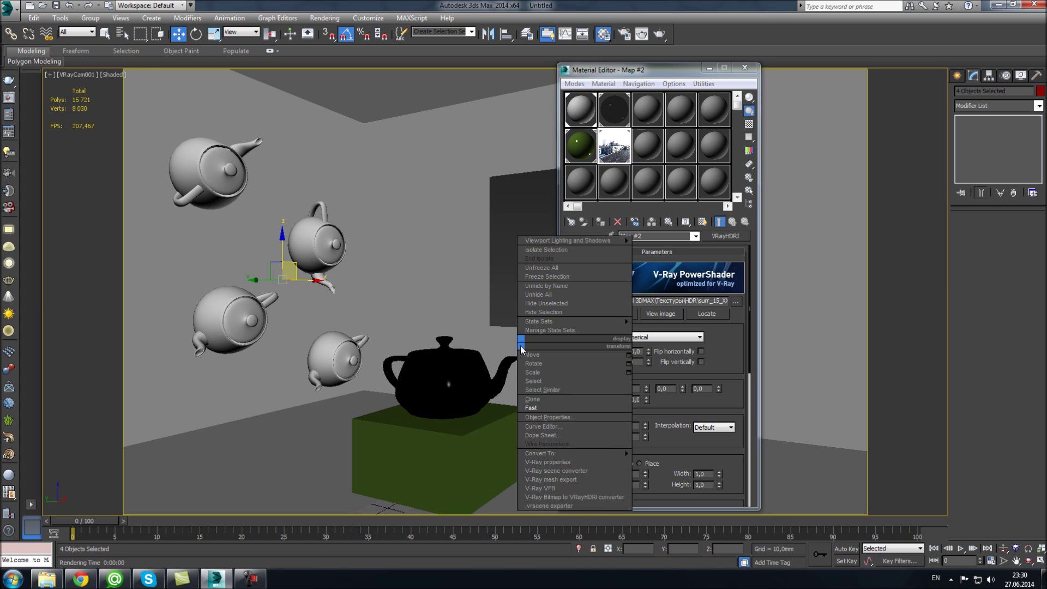
pyautogui.click(530, 408)
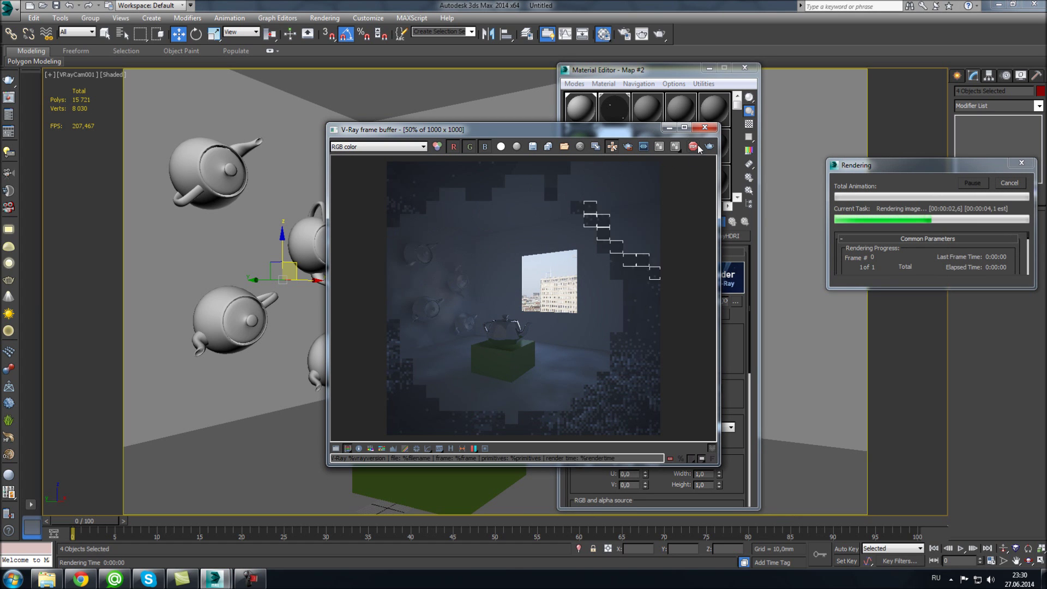
pyautogui.moveTo(631, 126); pyautogui.dragTo(330, 116)
pyautogui.hotkey('alt', 'shift')
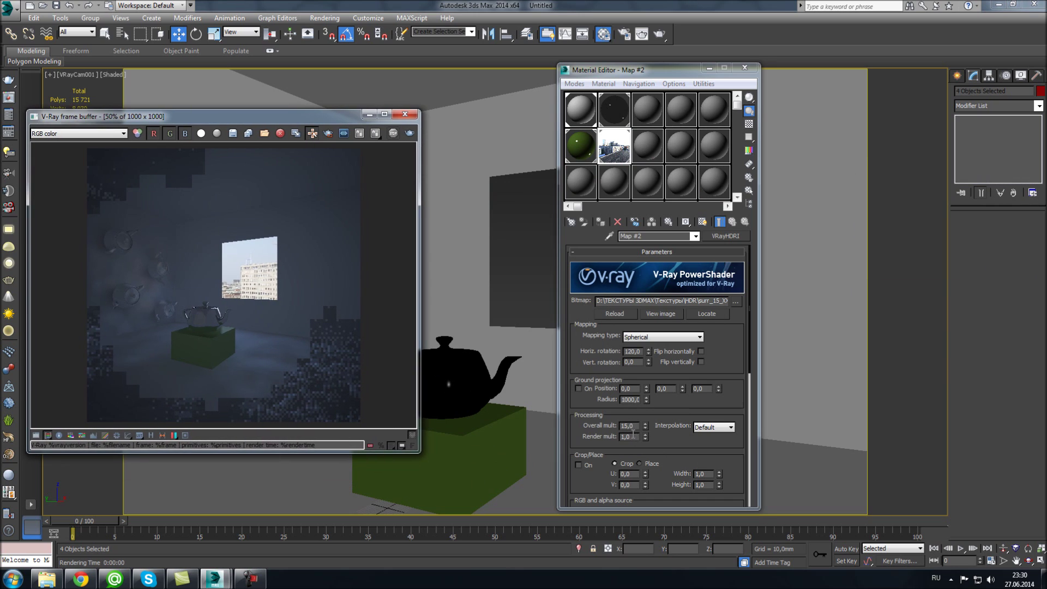
# Step: Set the environment HDRI's render multiplier to 3 and run a test render of the room, stopping it partway
pyautogui.doubleClick(627, 437)
pyautogui.rightClick(509, 366)
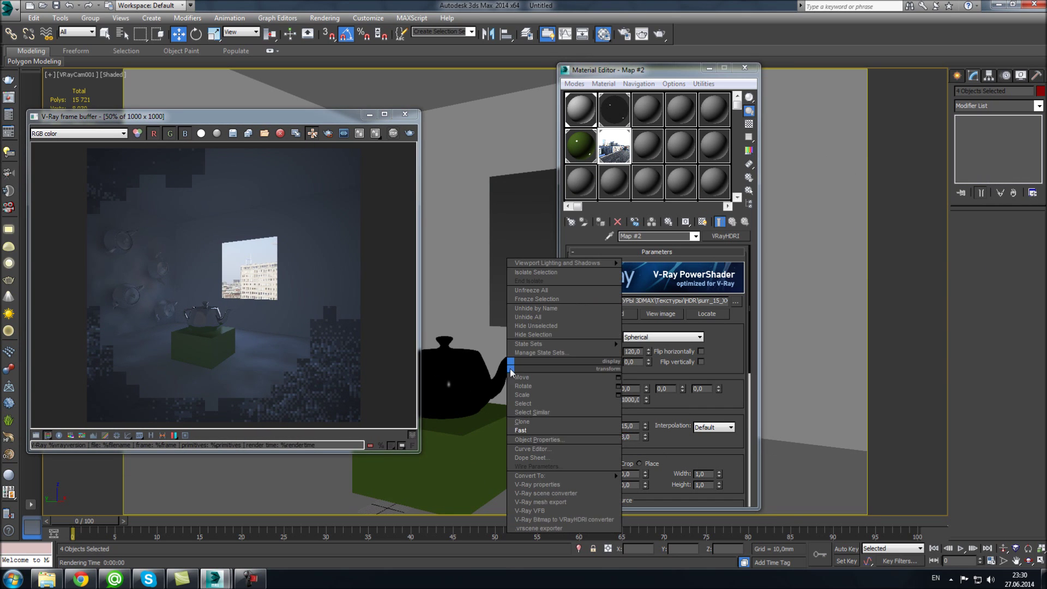
pyautogui.click(517, 433)
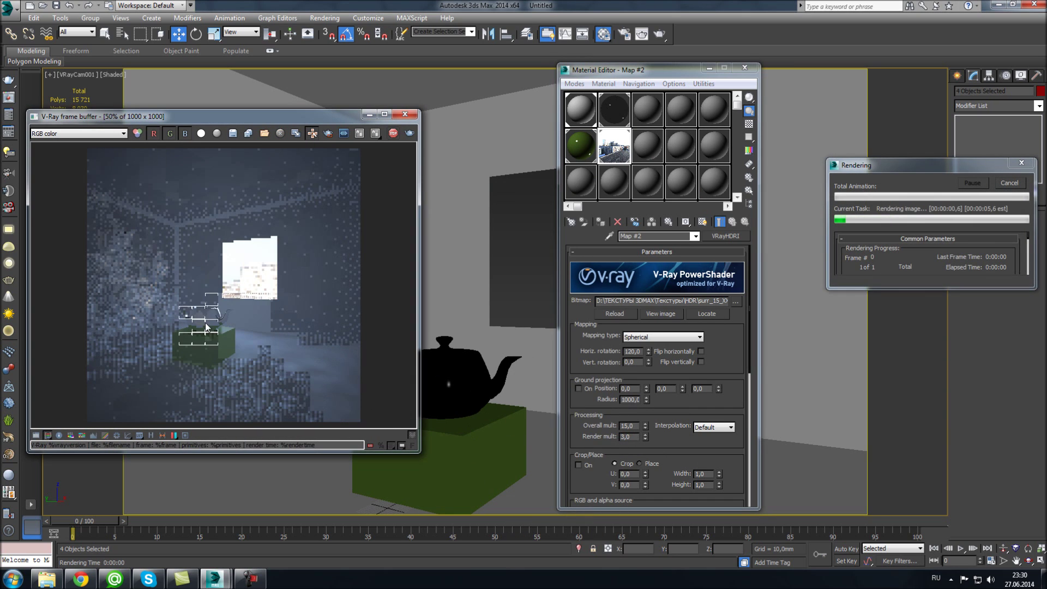
pyautogui.click(394, 133)
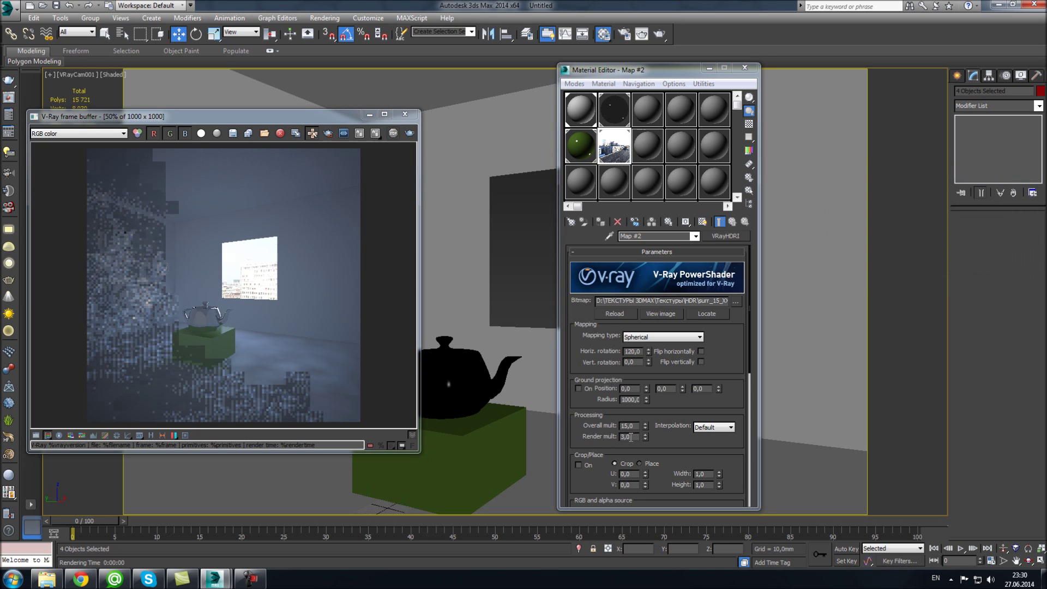
# Step: Set the environment HDRI's overall multiplier to 25 and its render multiplier to 1
pyautogui.click(634, 426)
pyautogui.write('5')
pyautogui.click(635, 436)
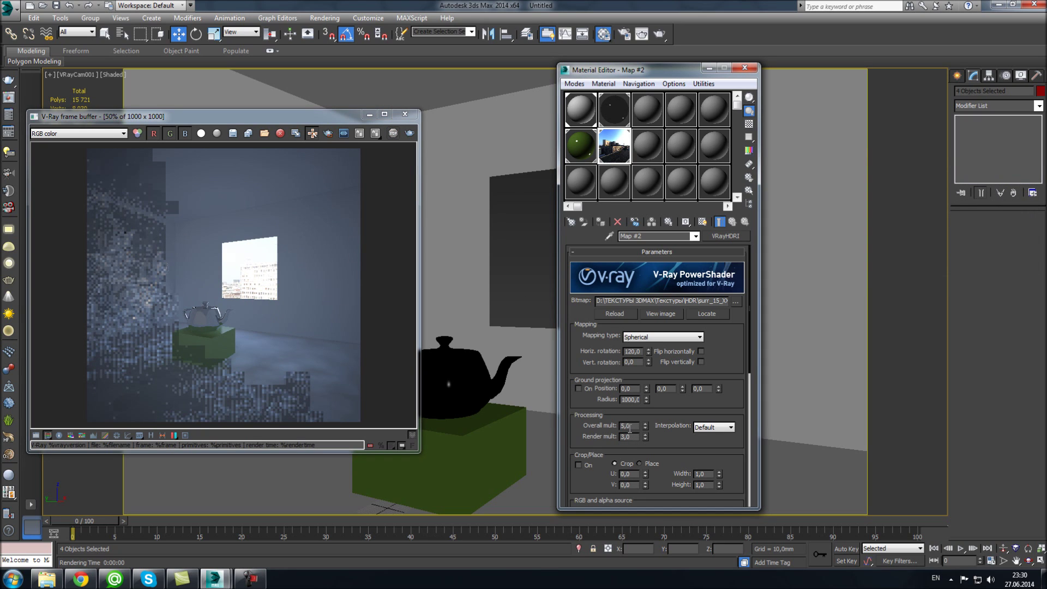
pyautogui.press('Tab')
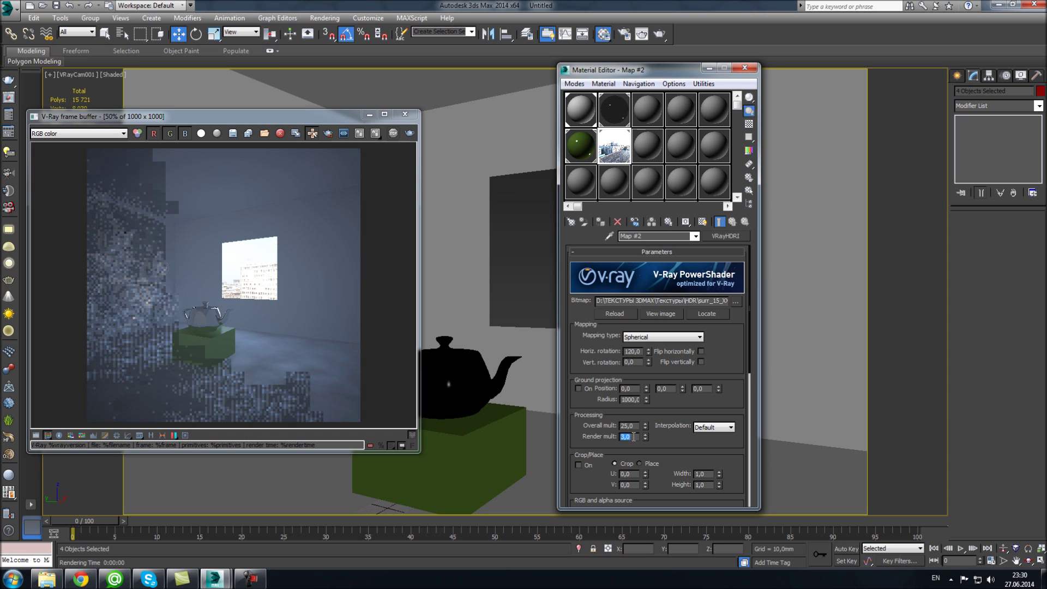
pyautogui.rightClick(489, 323)
pyautogui.click(628, 415)
# Step: Test-render the room with the new HDRI multipliers and close the frame buffer and material editor
pyautogui.rightClick(531, 332)
pyautogui.click(545, 389)
pyautogui.click(538, 329)
pyautogui.rightClick(506, 358)
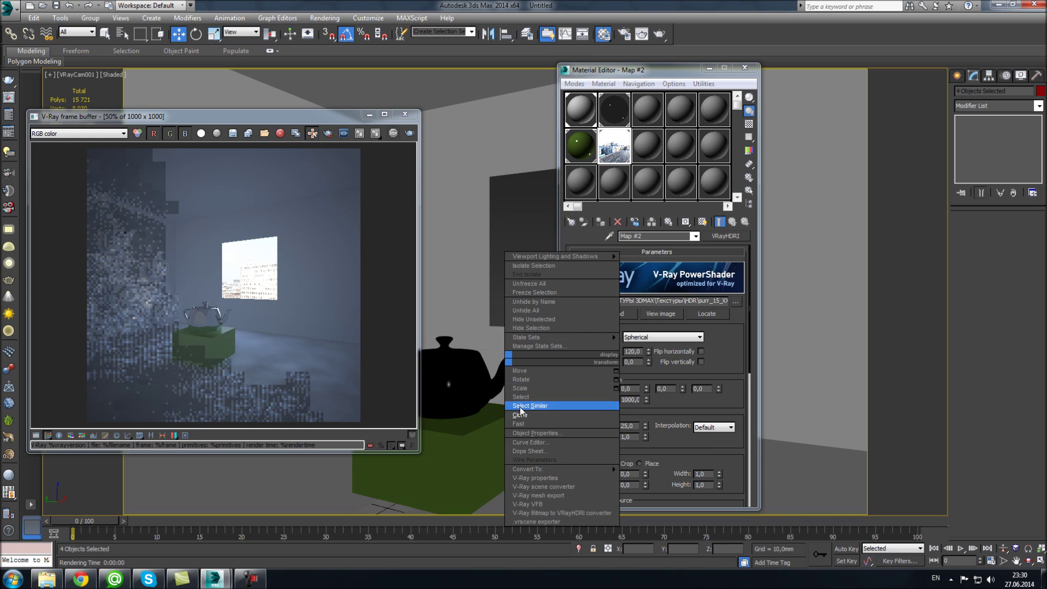
pyautogui.click(521, 425)
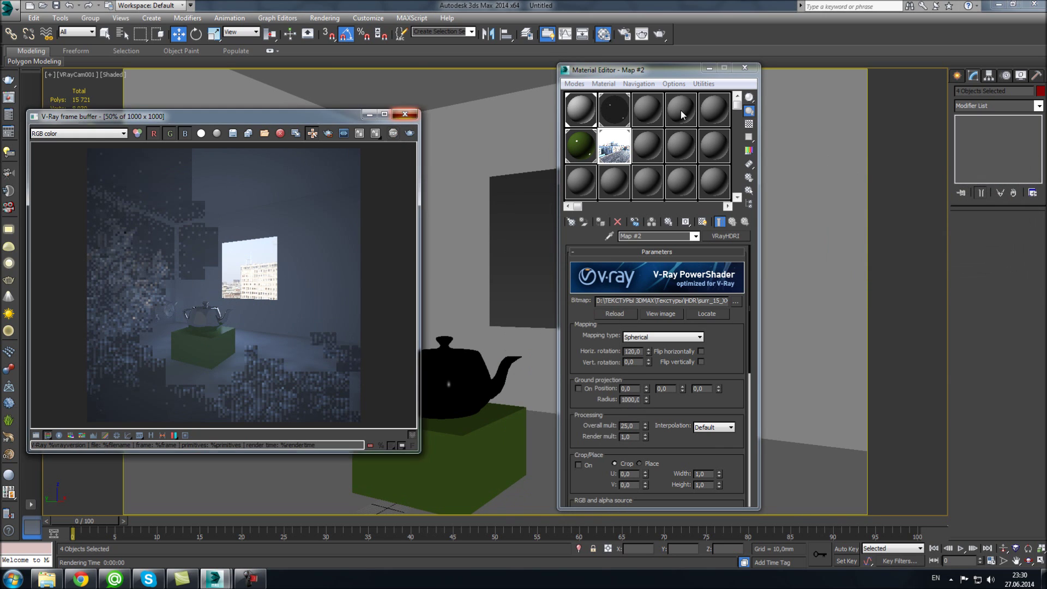
pyautogui.click(405, 114)
pyautogui.click(745, 68)
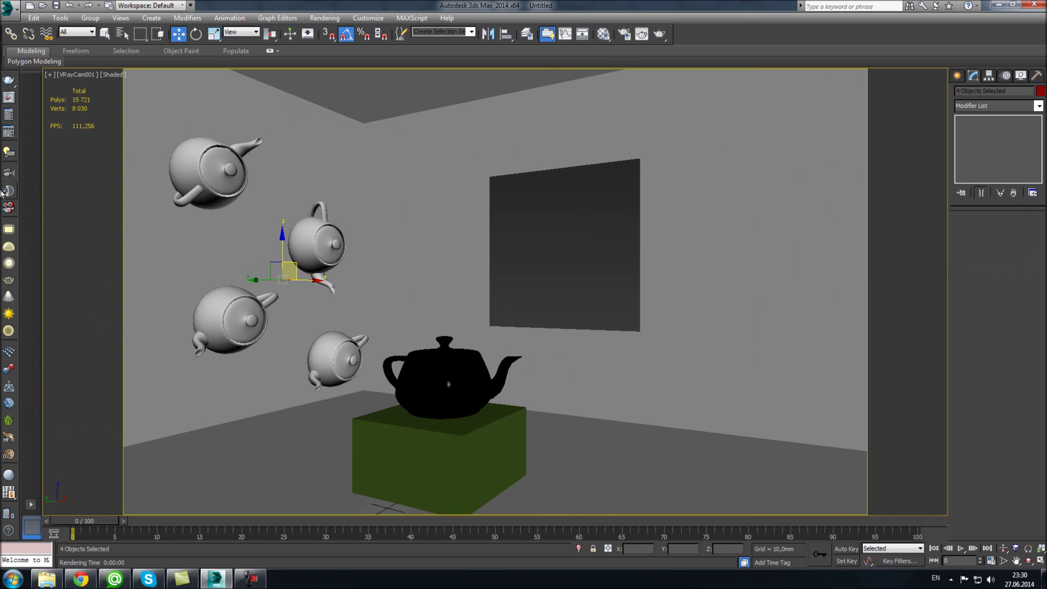
# Step: Place a V-Ray dome light on the floor beside the green box and open its parameters for modification
pyautogui.click(10, 247)
pyautogui.click(586, 457)
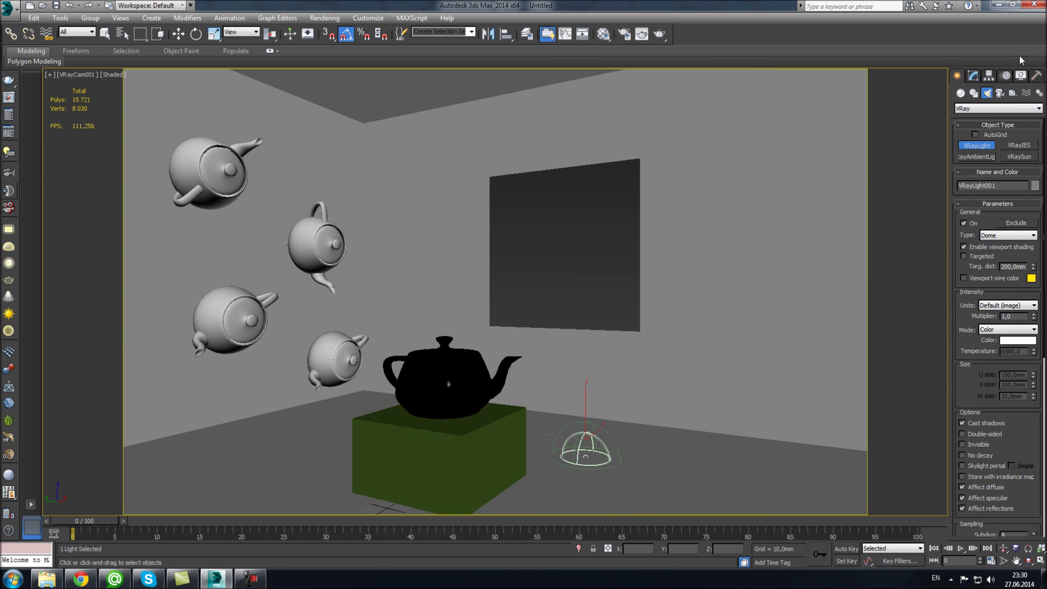
pyautogui.click(973, 76)
# Step: Make the dome light invisible and spherical (full dome), with 24 subdivs and a texture resolution of 2048
pyautogui.scroll(-5, 995, 442)
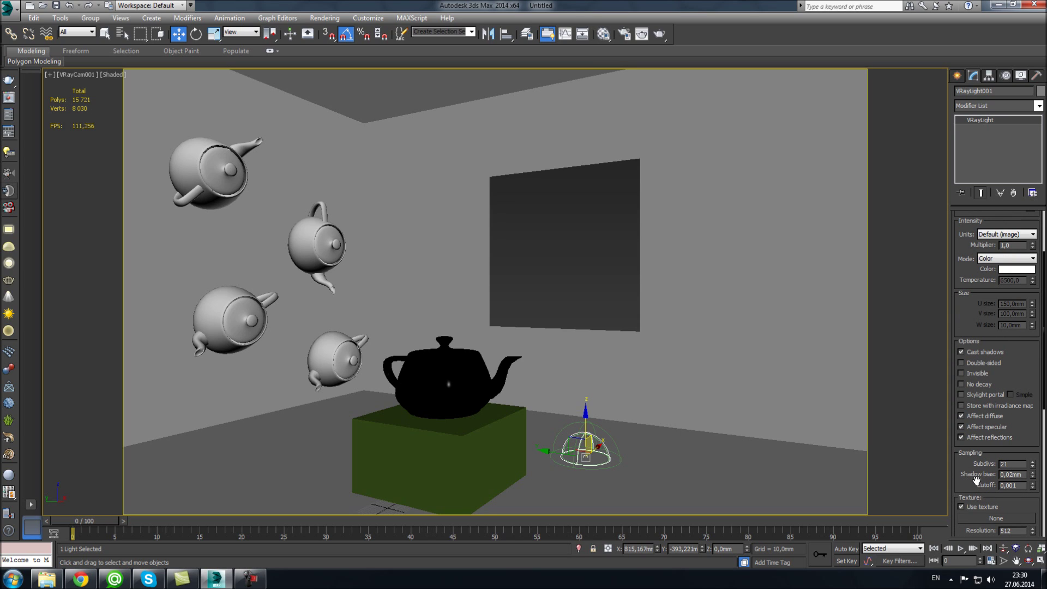
pyautogui.click(977, 376)
pyautogui.scroll(-3, 987, 464)
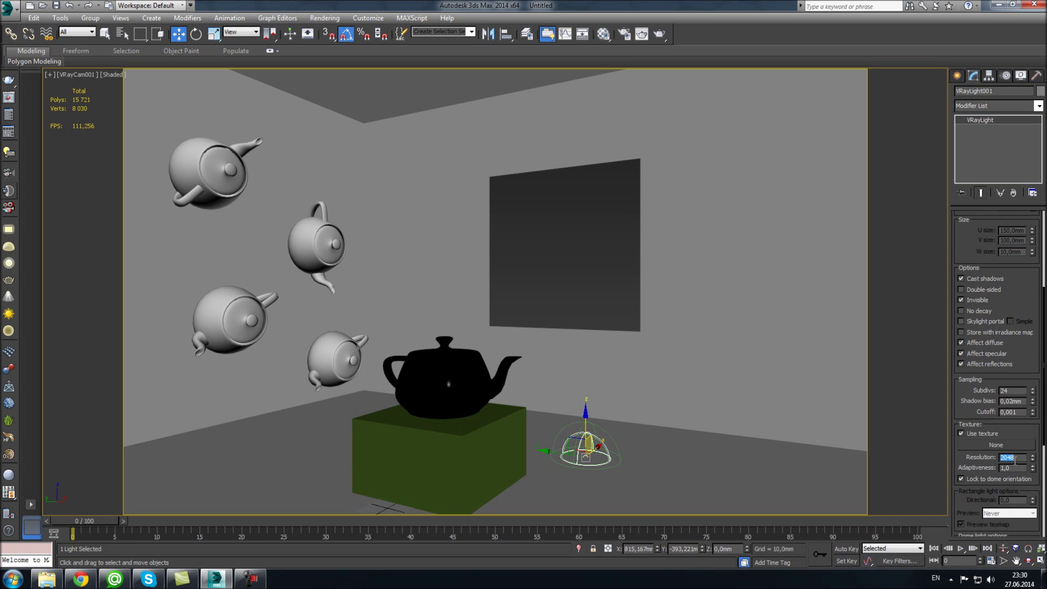
pyautogui.moveTo(1018, 417); pyautogui.dragTo(1012, 369)
pyautogui.click(1017, 493)
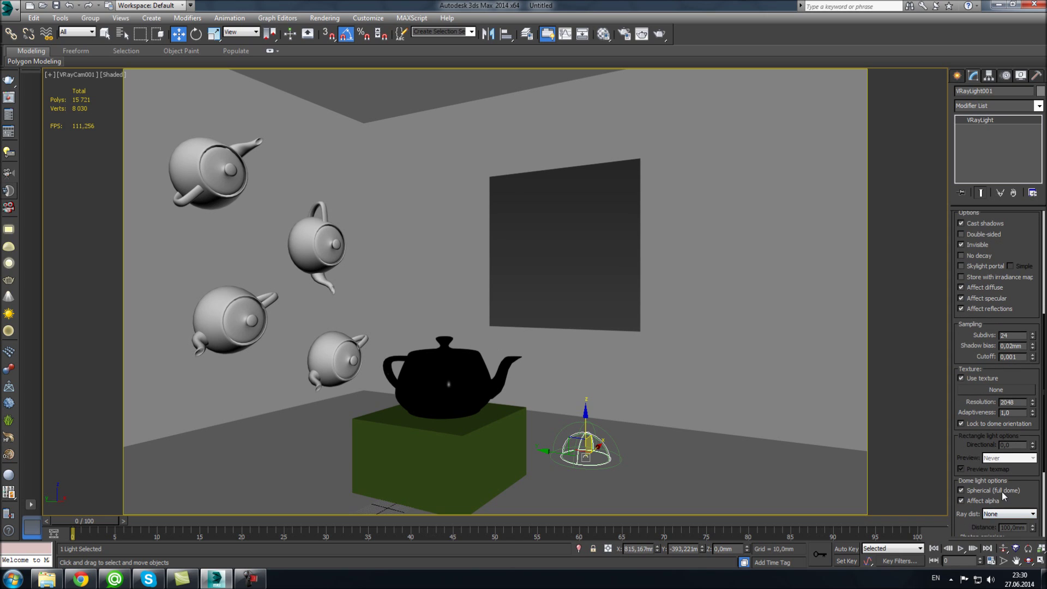
# Step: Assign the VRayHDRI map to the dome light's texture as an instance and minimize the material editor
pyautogui.press('m')
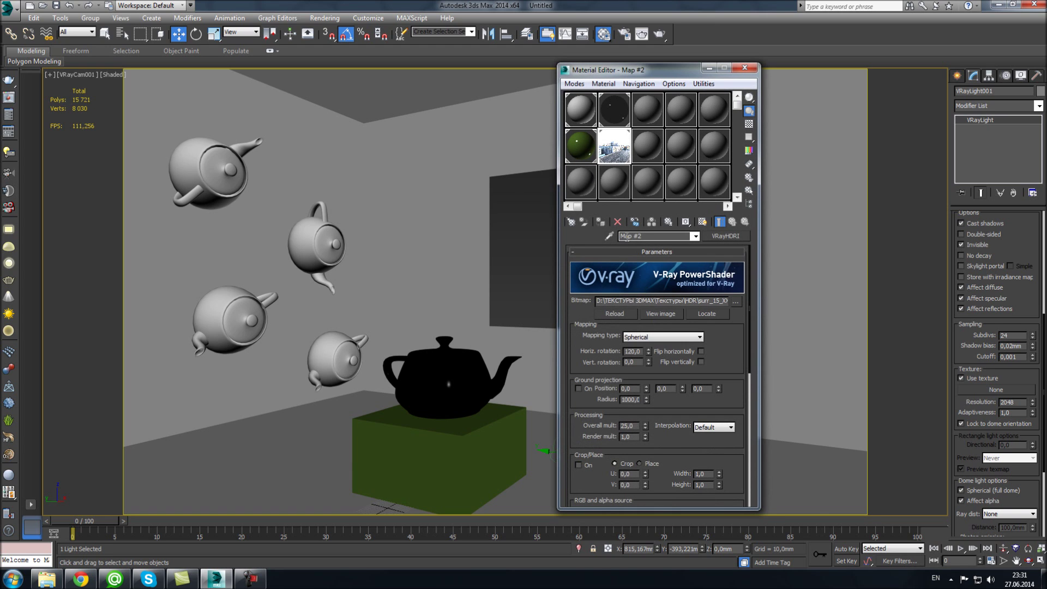
pyautogui.moveTo(619, 161); pyautogui.dragTo(996, 390)
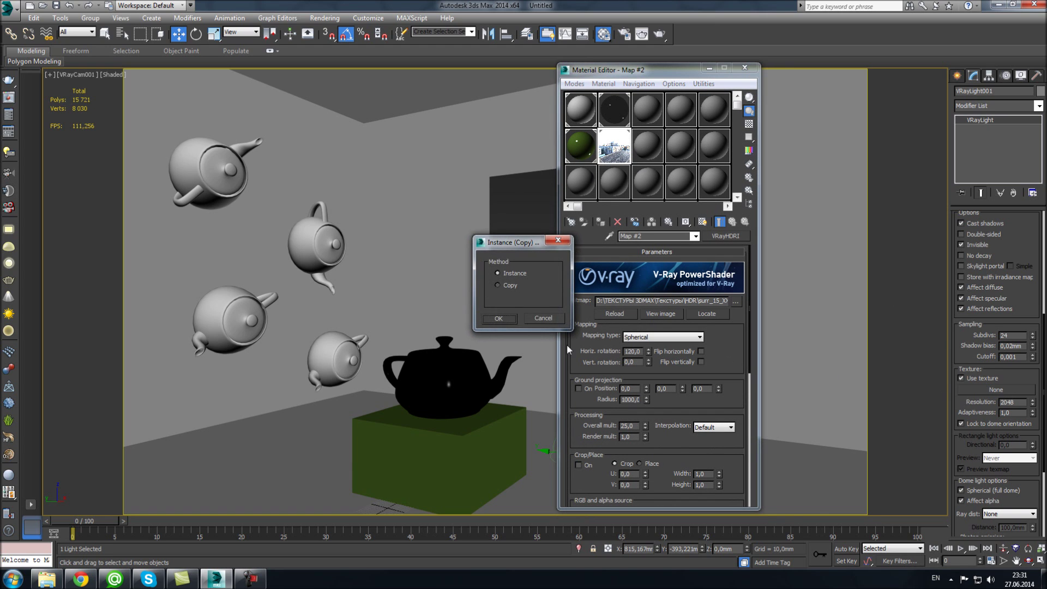
pyautogui.click(500, 318)
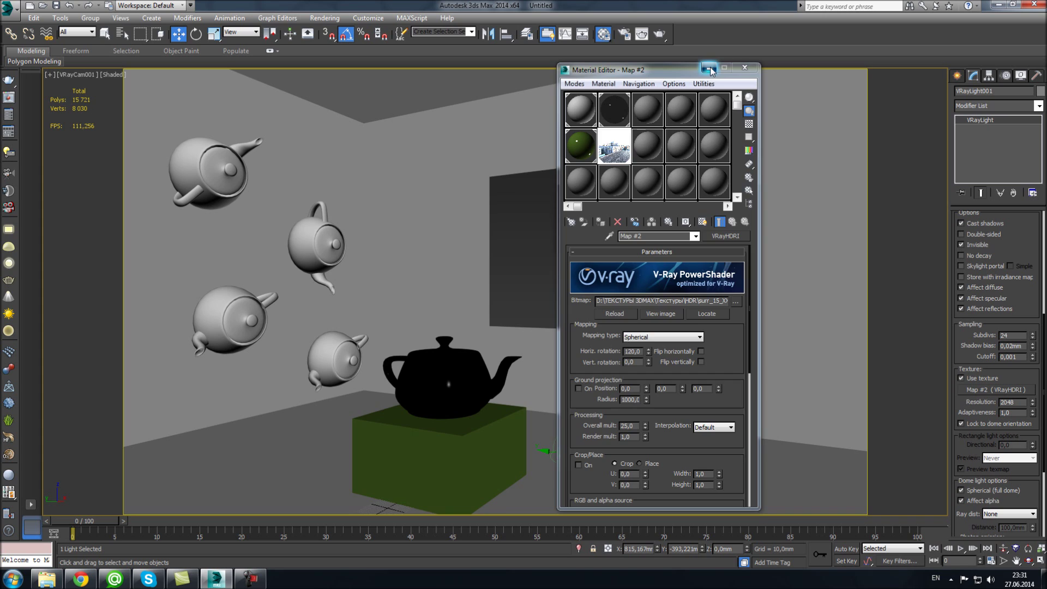
pyautogui.click(709, 68)
# Step: Test-render the room with the HDRI-textured dome light, stop the render, and close the frame buffer
pyautogui.rightClick(478, 273)
pyautogui.click(484, 337)
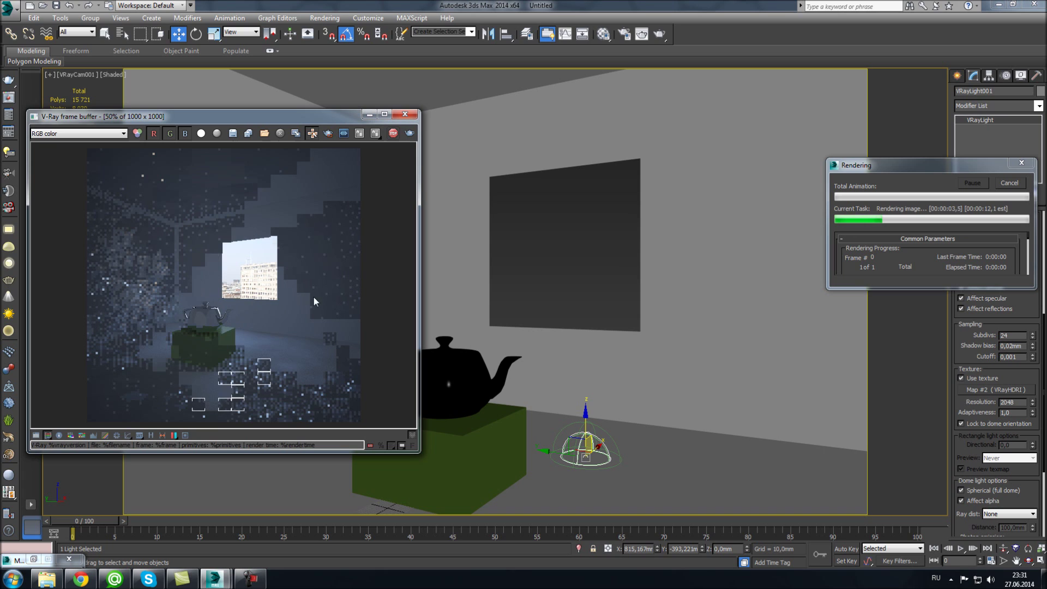
pyautogui.click(393, 133)
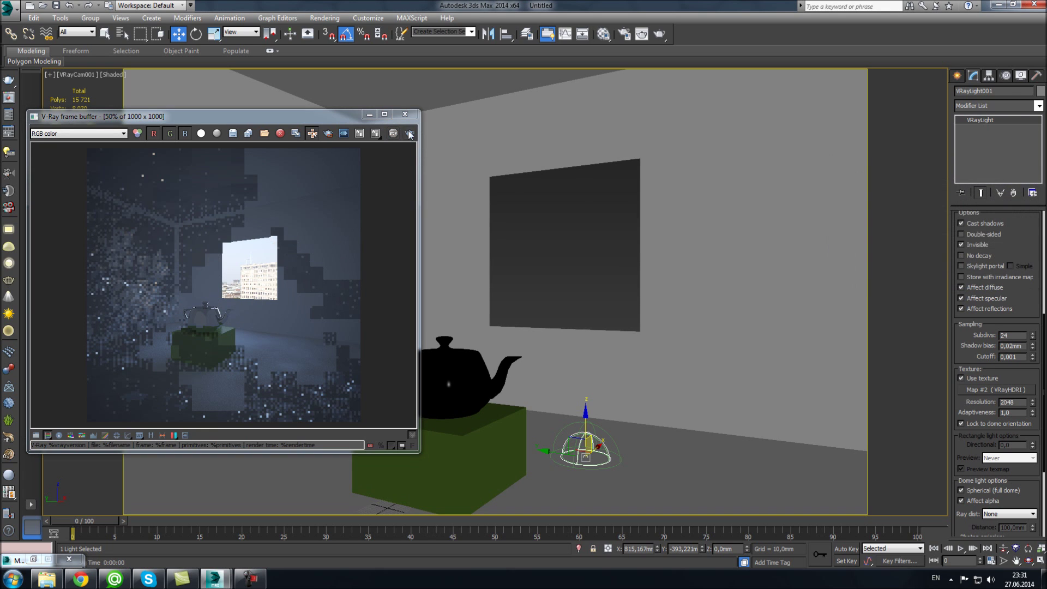
pyautogui.click(404, 114)
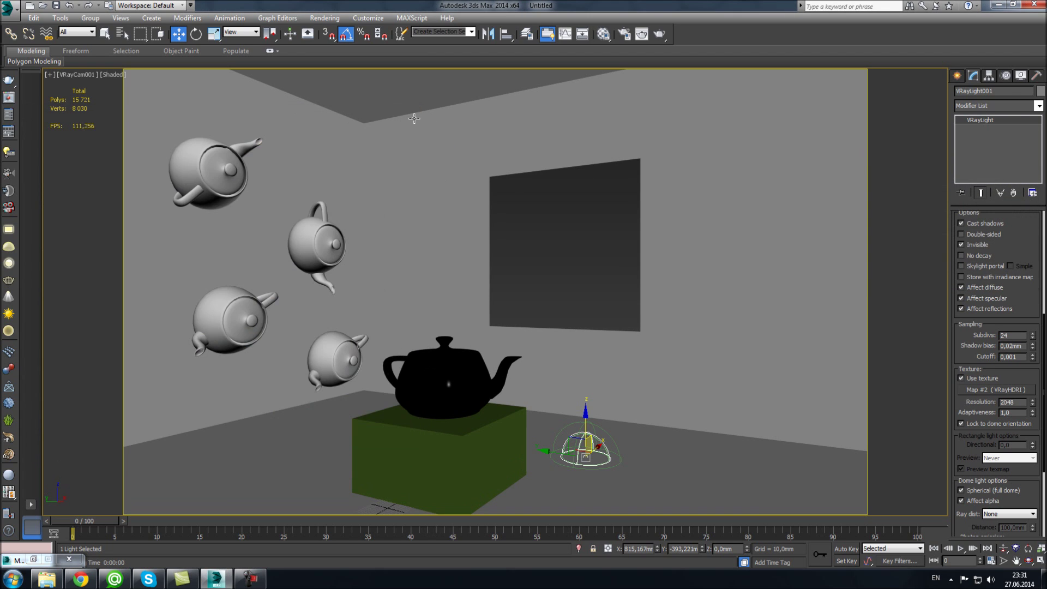
# Step: Set the HDRI map's render multiplier to 3 and test-render the room lit by the dome light
pyautogui.press('m')
pyautogui.moveTo(1023, 225); pyautogui.dragTo(973, 420)
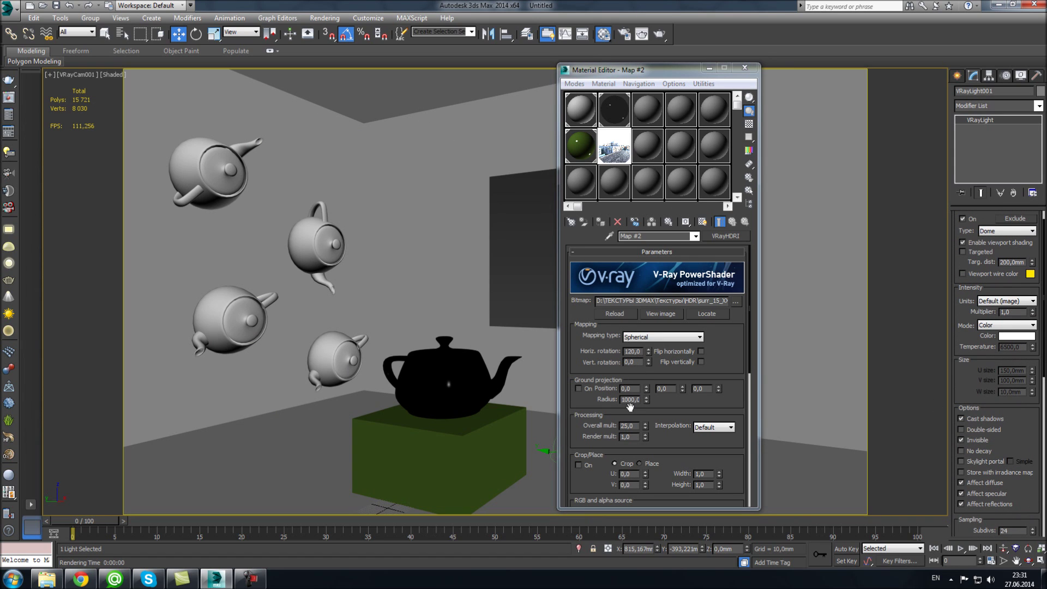
pyautogui.click(628, 439)
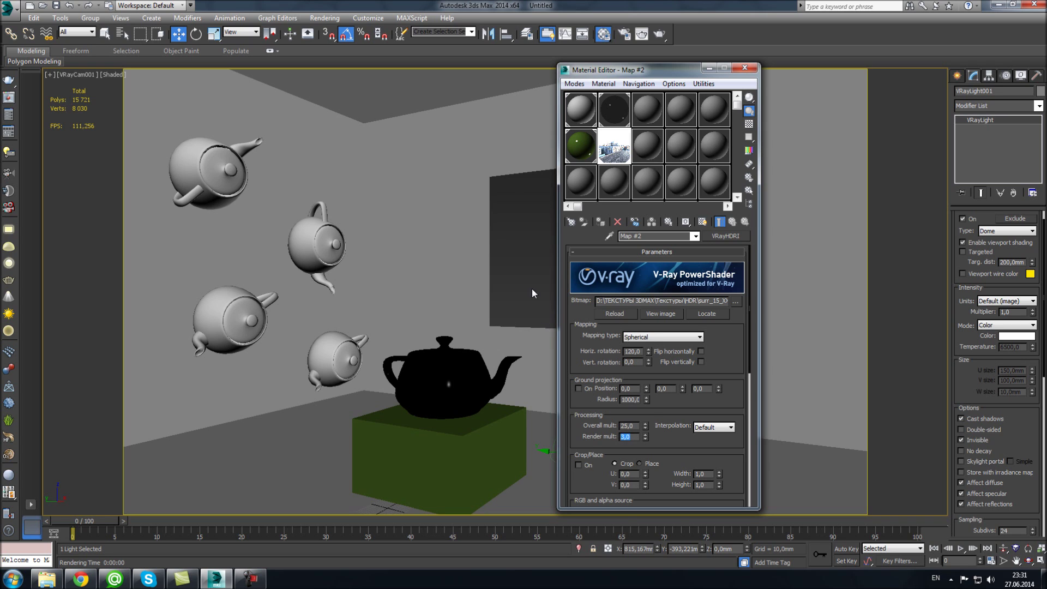
pyautogui.rightClick(540, 334)
pyautogui.click(552, 401)
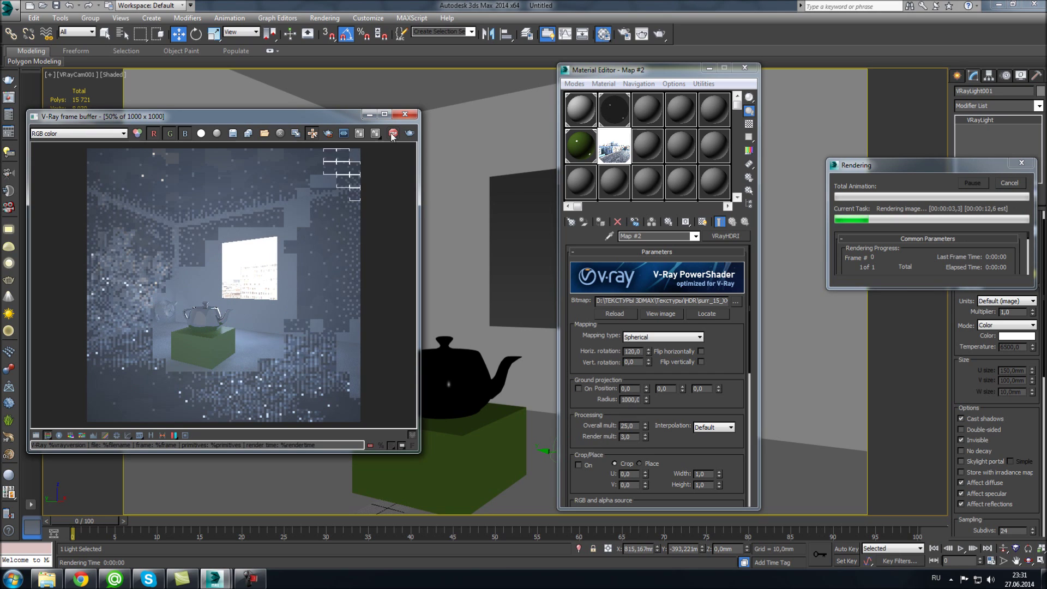
# Step: Set the HDRI map's horizontal rotation to 80 and run another test render of the room
pyautogui.doubleClick(633, 351)
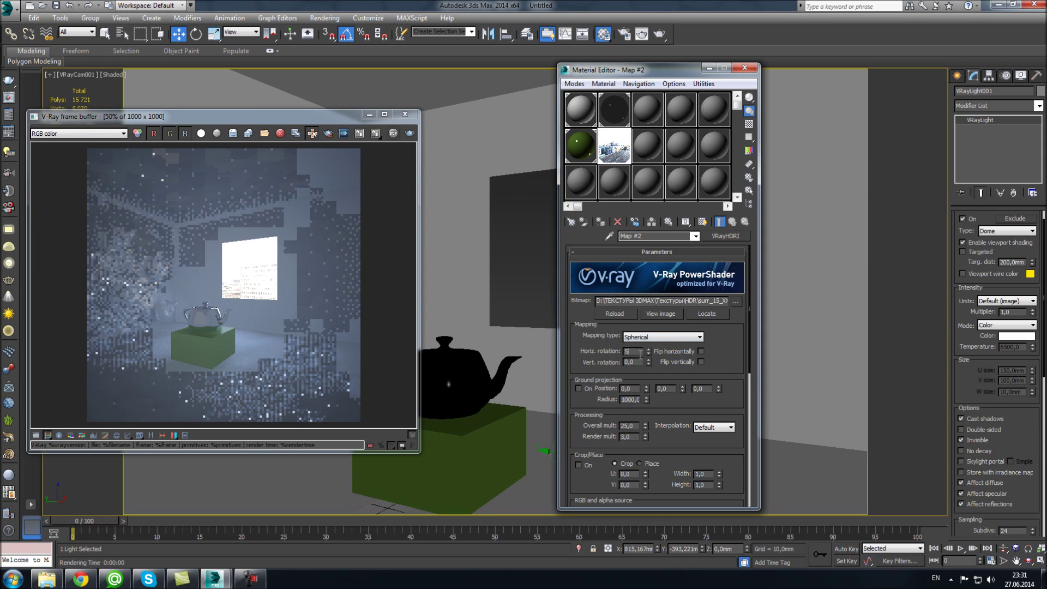
pyautogui.write('80,0')
pyautogui.rightClick(460, 264)
pyautogui.click(539, 335)
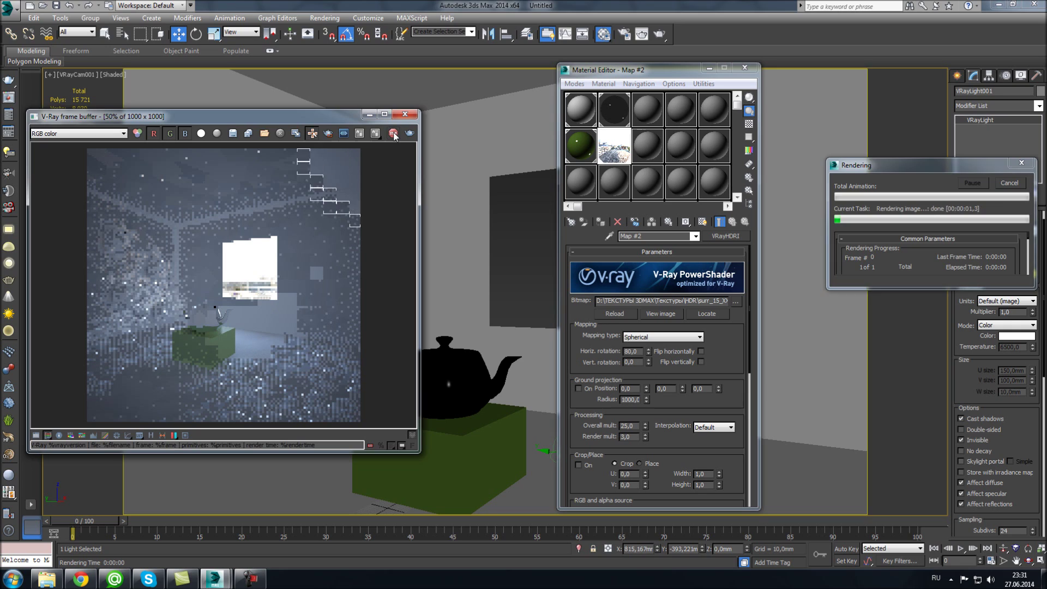
# Step: Show the environment background in the camera viewport and move the material editor clear of the room's window
pyautogui.hotkey('alt', 'b')
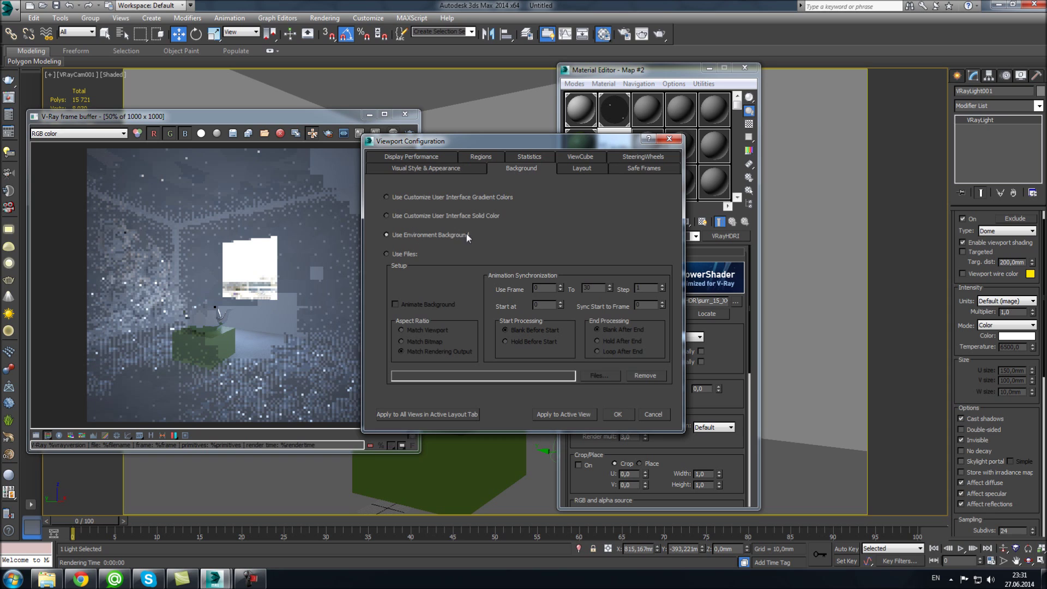
pyautogui.click(620, 416)
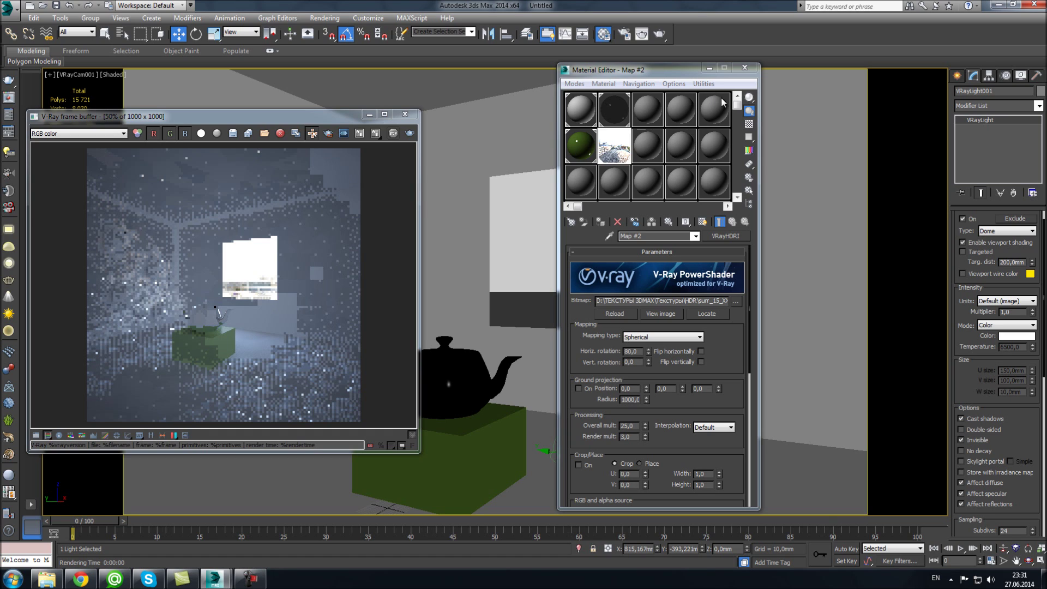
pyautogui.moveTo(651, 70); pyautogui.dragTo(711, 96)
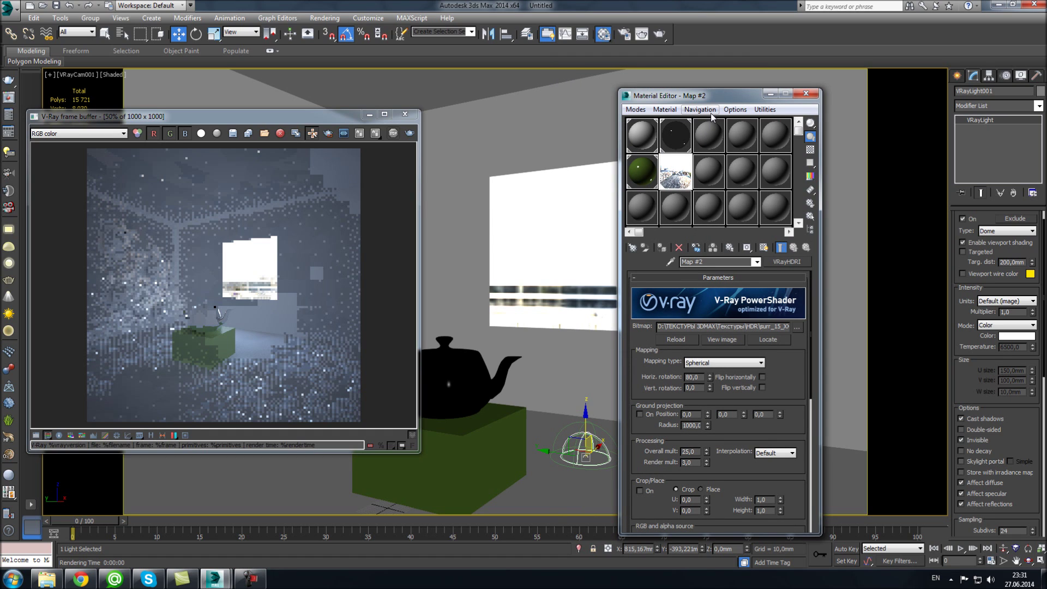
pyautogui.moveTo(700, 102); pyautogui.dragTo(772, 89)
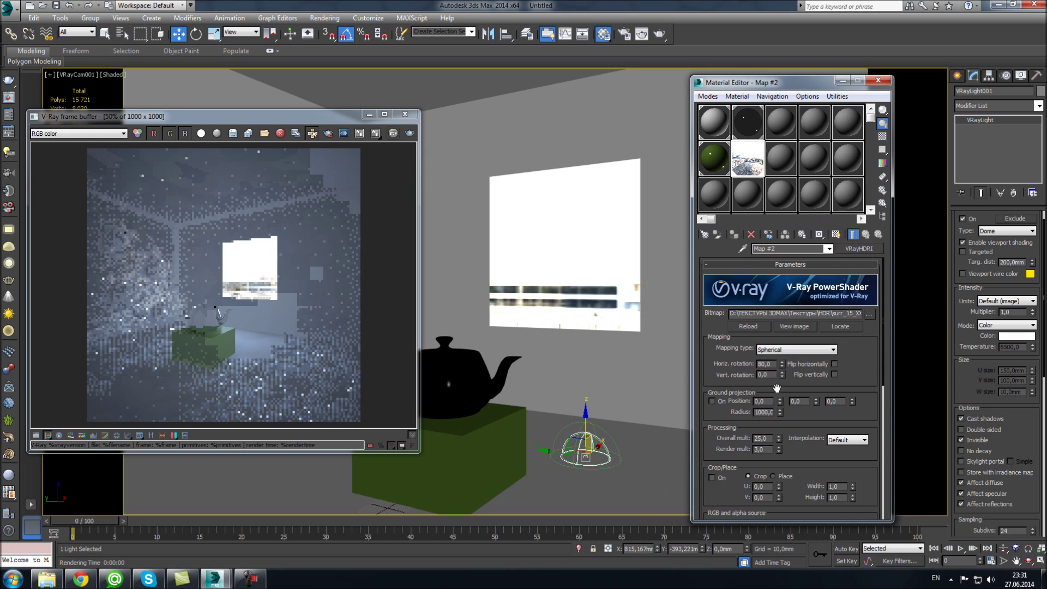
# Step: Rotate the HDRI map horizontally to about -43 and start a test render of the room
pyautogui.moveTo(780, 367); pyautogui.dragTo(775, 427)
pyautogui.rightClick(564, 317)
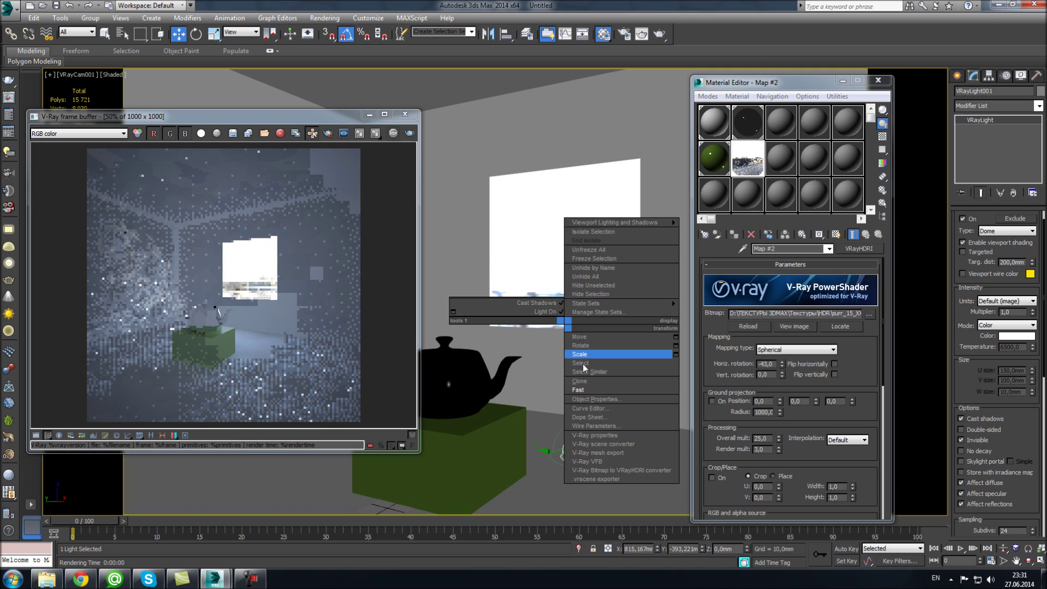
pyautogui.click(576, 397)
pyautogui.press('Escape')
pyautogui.rightClick(576, 364)
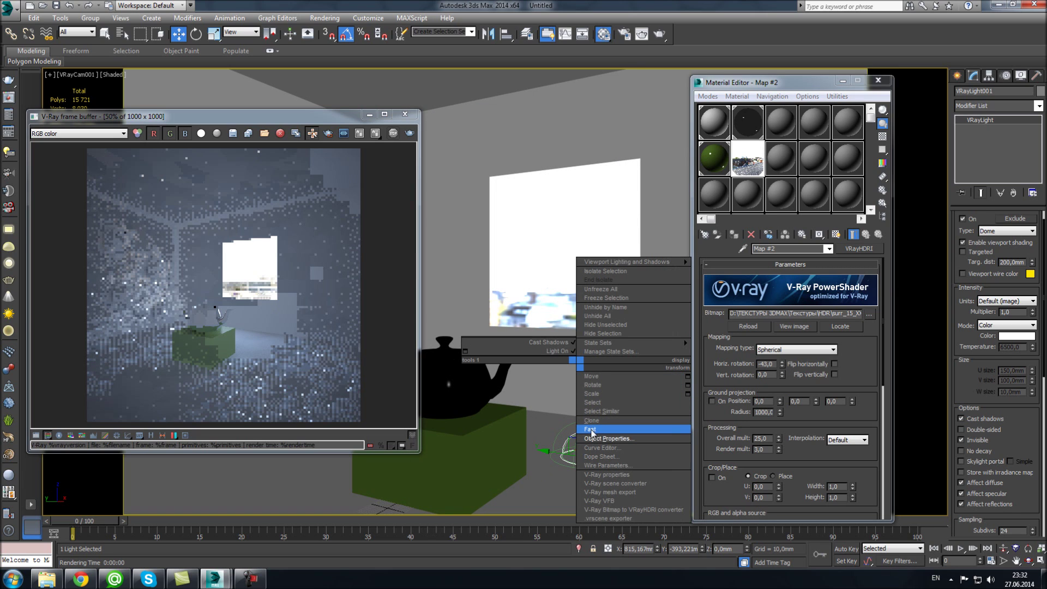
pyautogui.click(591, 429)
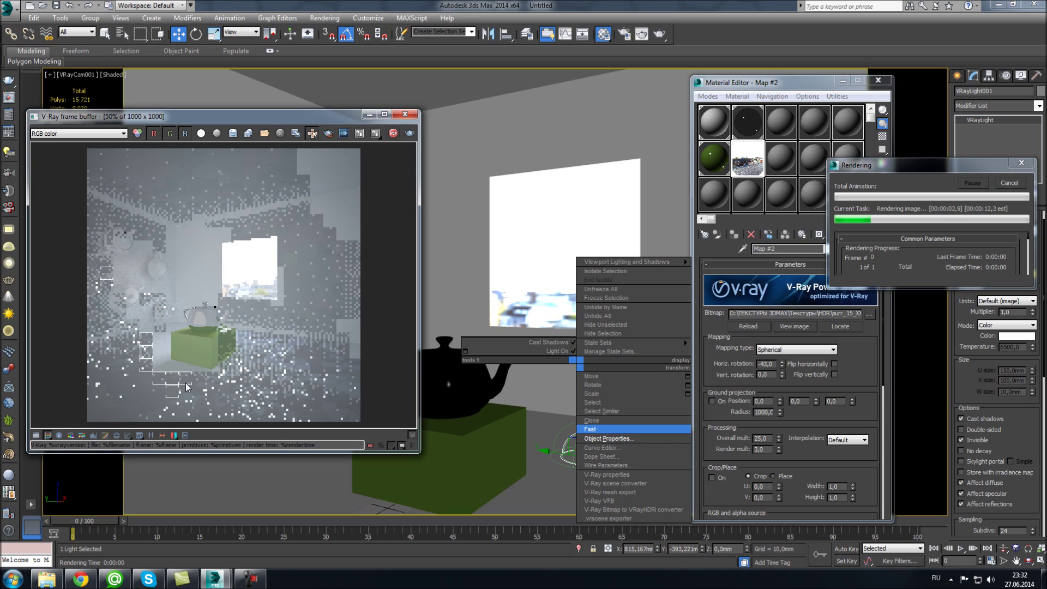
# Step: Examine the box, teapots and window view in the test render up close, and close the frame buffer and material editor
pyautogui.doubleClick(201, 338)
pyautogui.moveTo(200, 338); pyautogui.dragTo(232, 304, button='middle')
pyautogui.scroll(1, 247, 333)
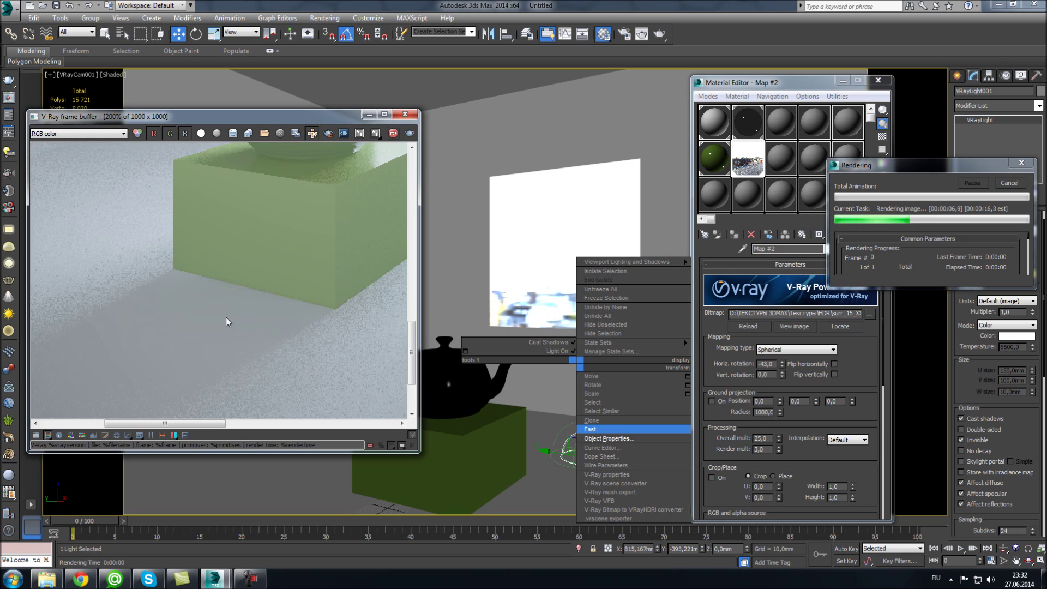
pyautogui.scroll(-2, 247, 334)
pyautogui.scroll(1, 145, 289)
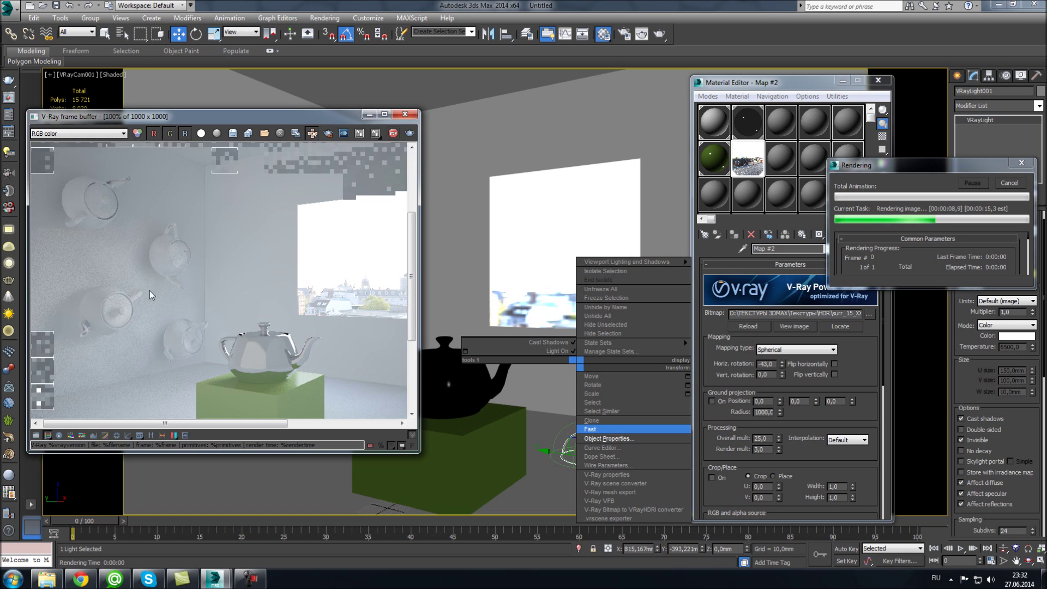
pyautogui.scroll(-1, 231, 252)
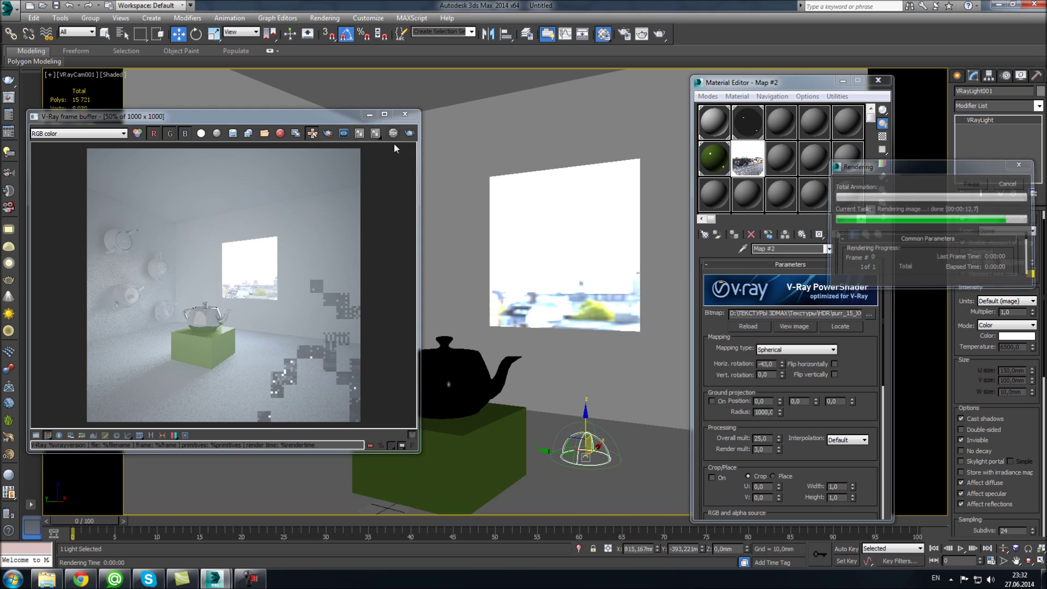
pyautogui.click(405, 115)
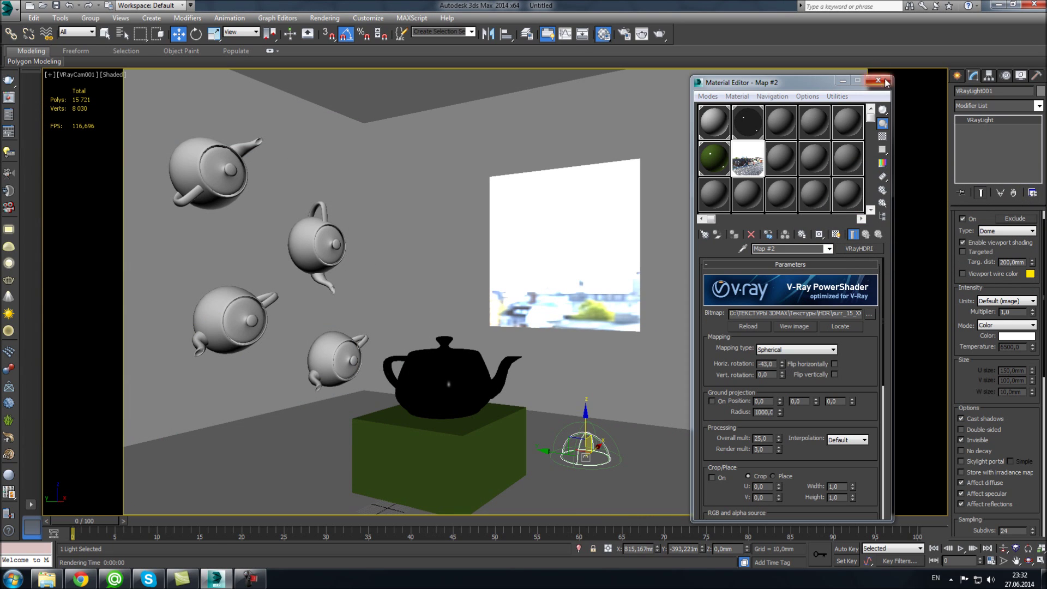
pyautogui.click(878, 80)
pyautogui.click(959, 77)
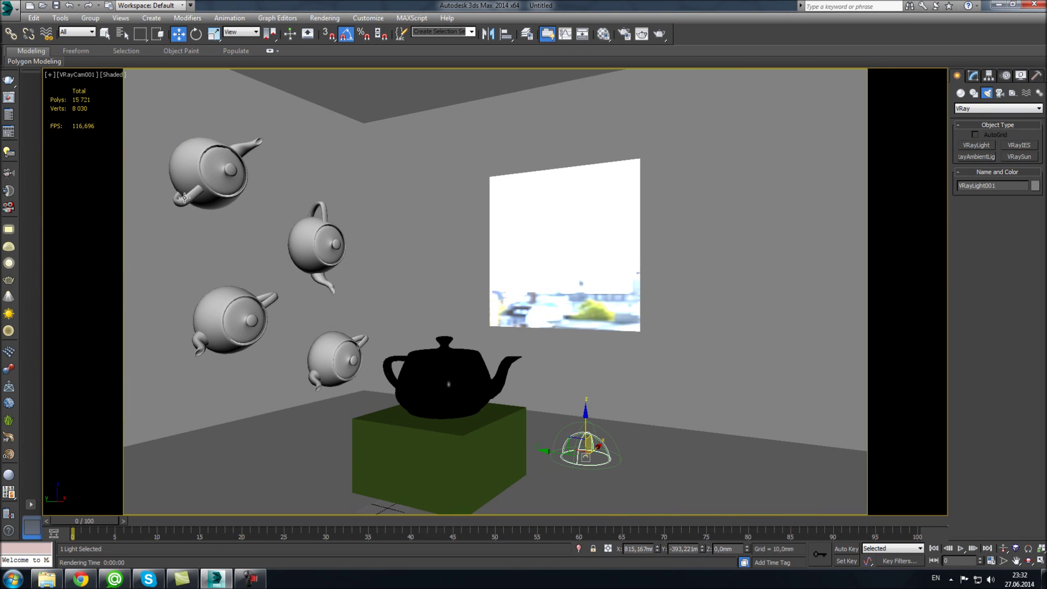
# Step: Draw a V-Ray plane light over the window opening in the left view, with half-length about 471 mm and half-width about 456 mm
pyautogui.click(15, 232)
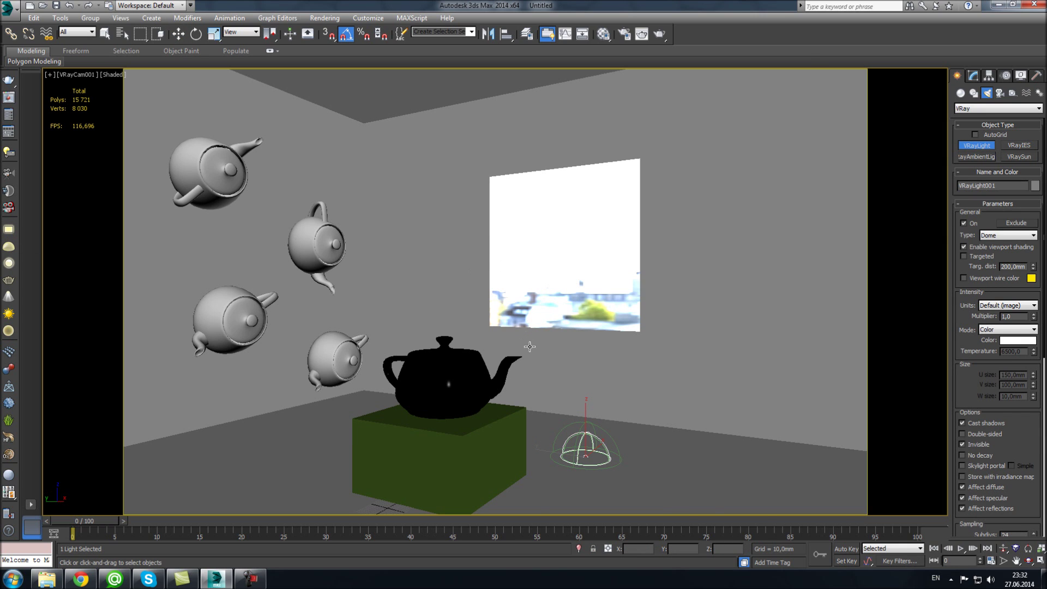
pyautogui.hotkey('alt', 'w')
pyautogui.rightClick(375, 365)
pyautogui.press('z')
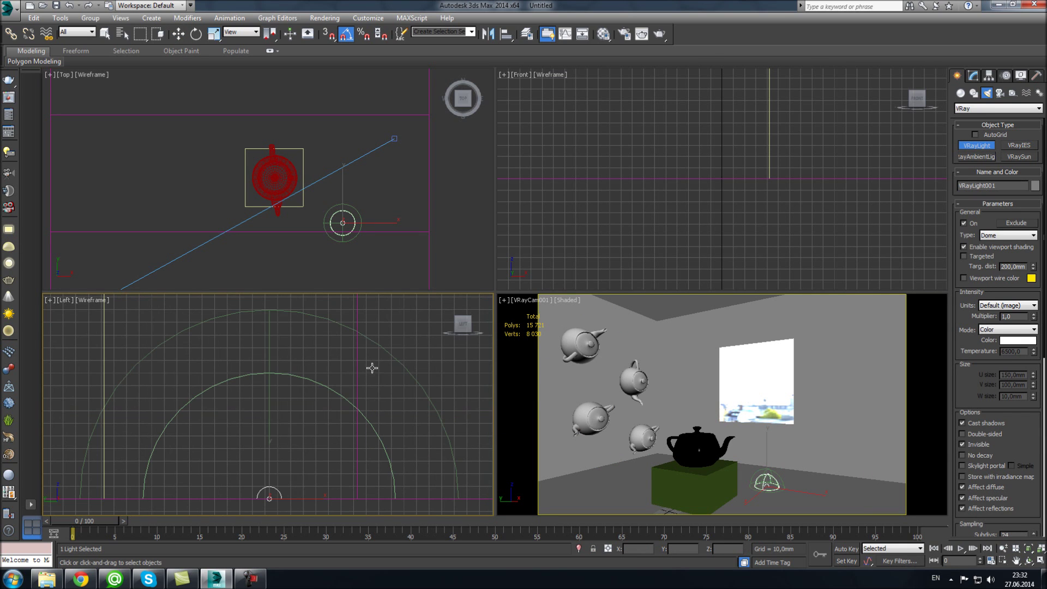
pyautogui.scroll(-5, 353, 394)
pyautogui.scroll(-3, 353, 394)
pyautogui.moveTo(309, 327); pyautogui.dragTo(317, 445, button='middle')
pyautogui.moveTo(232, 452); pyautogui.dragTo(336, 351)
# Step: Place the plane light just outside the window wall at X about 1566 mm, mirrored on the X axis without cloning to face the room
pyautogui.middleClick(248, 143)
pyautogui.hotkey('alt', 'w')
pyautogui.press('w')
pyautogui.scroll(-4, 313, 204)
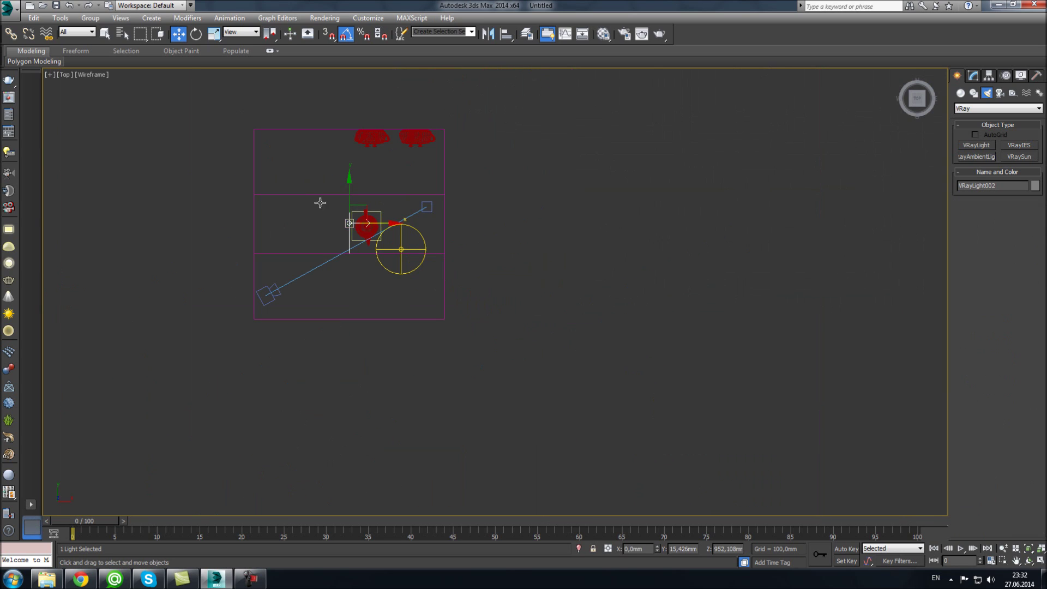
pyautogui.moveTo(380, 224); pyautogui.dragTo(492, 223)
pyautogui.click(488, 34)
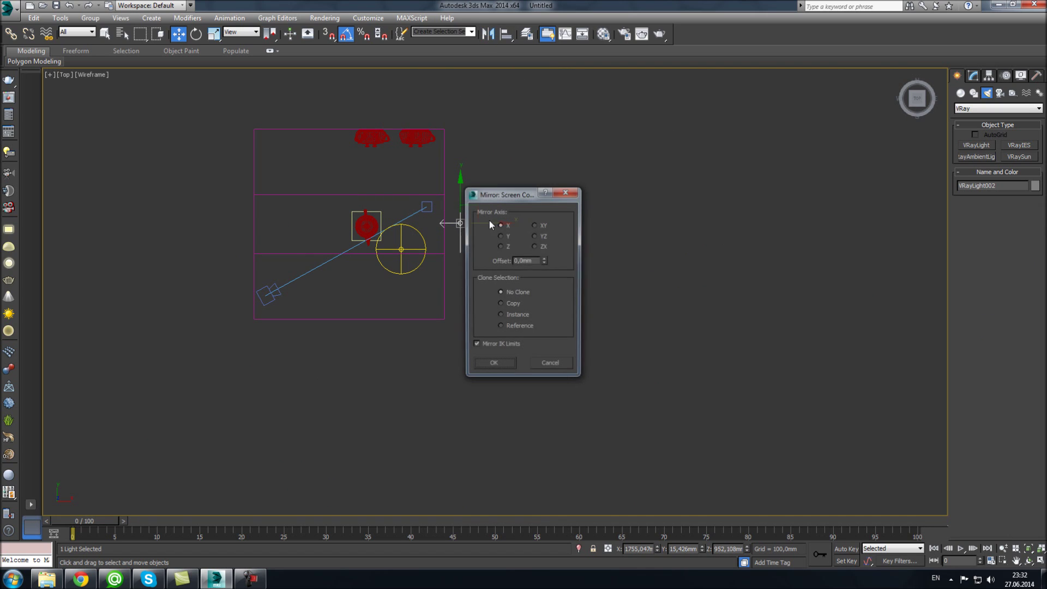
pyautogui.click(498, 364)
pyautogui.moveTo(492, 224); pyautogui.dragTo(480, 223)
# Step: Return to the full camera view, set the plane light's multiplier to 20 and turn off Affect reflections
pyautogui.hotkey('alt', 'w')
pyautogui.rightClick(689, 327)
pyautogui.hotkey('alt', 'w')
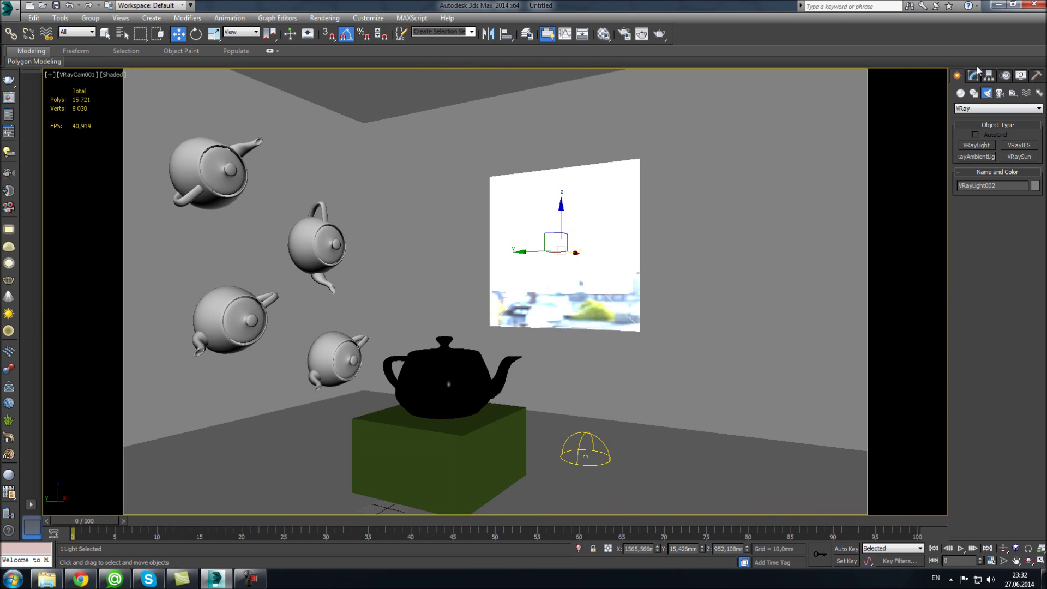
pyautogui.click(973, 76)
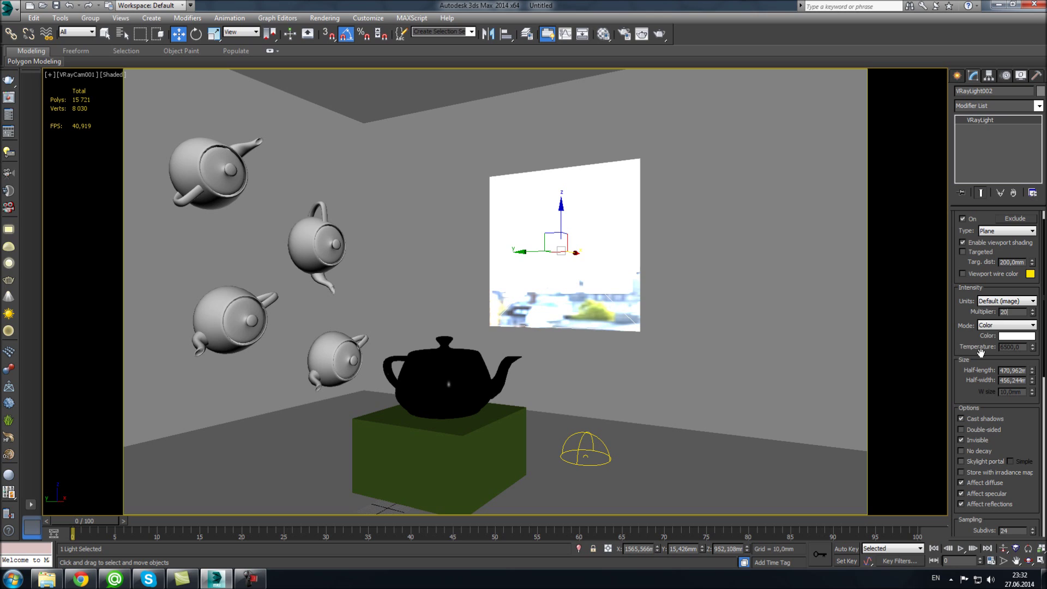
pyautogui.scroll(-2, 1020, 434)
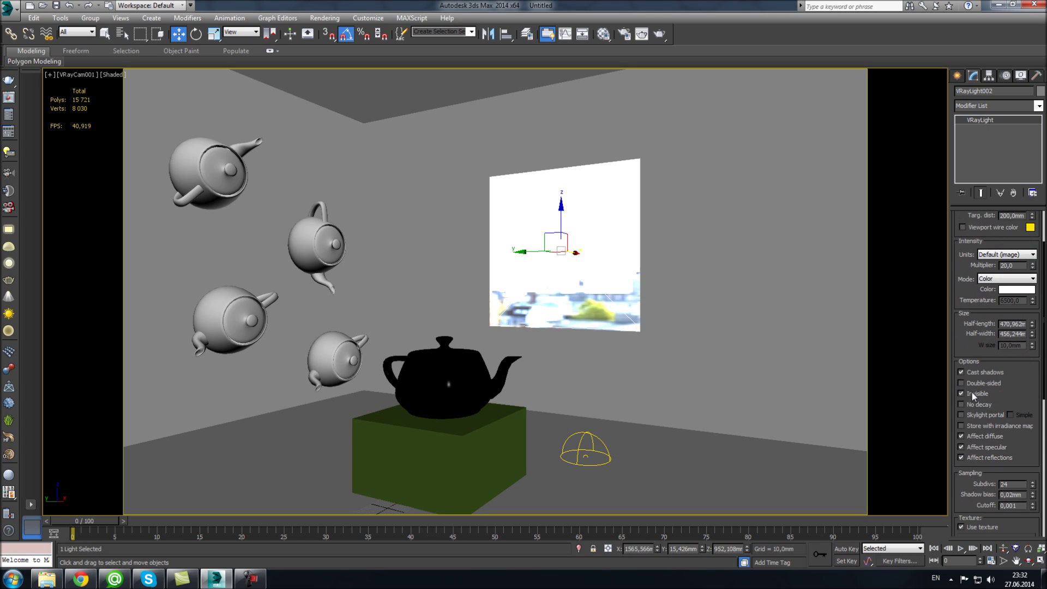
pyautogui.moveTo(984, 463); pyautogui.dragTo(984, 460)
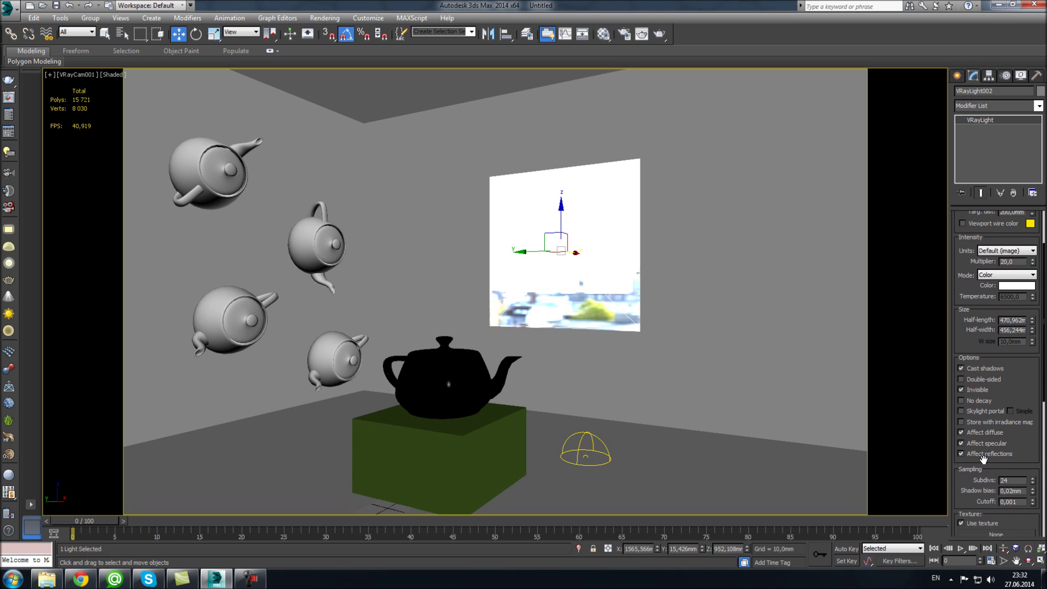
# Step: Start a test render of the room with the window plane light and stop it partway
pyautogui.rightClick(660, 290)
pyautogui.click(668, 351)
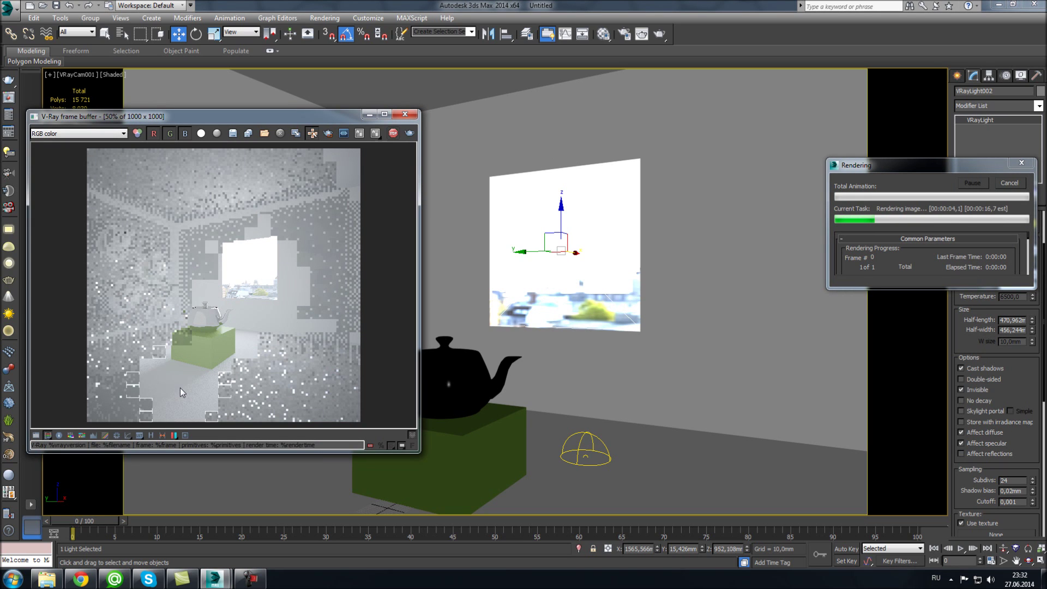
pyautogui.click(393, 134)
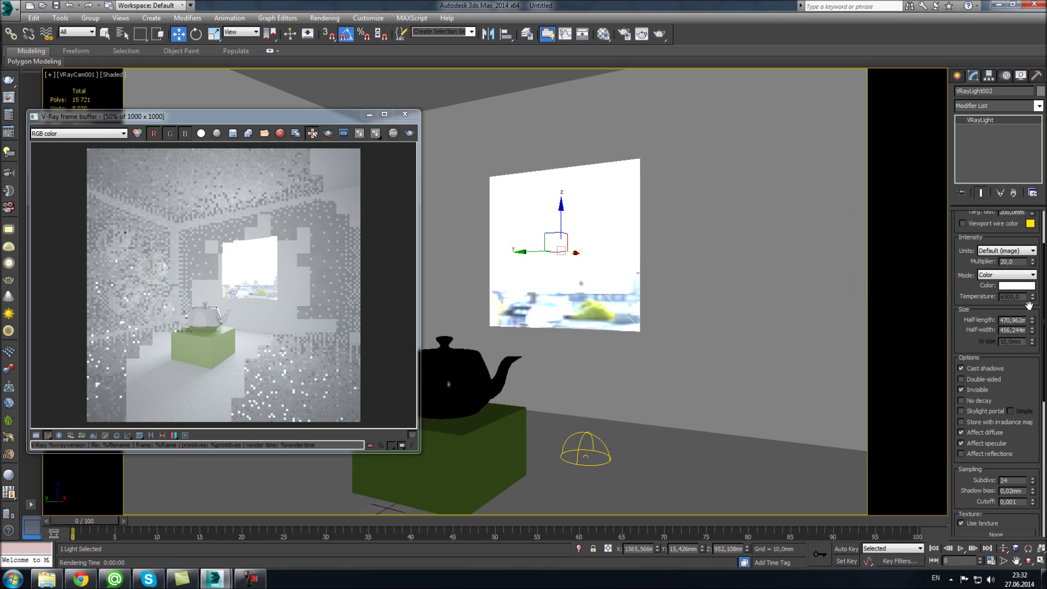
# Step: Set the plane light's multiplier to 40 and run another partial test render
pyautogui.doubleClick(1013, 261)
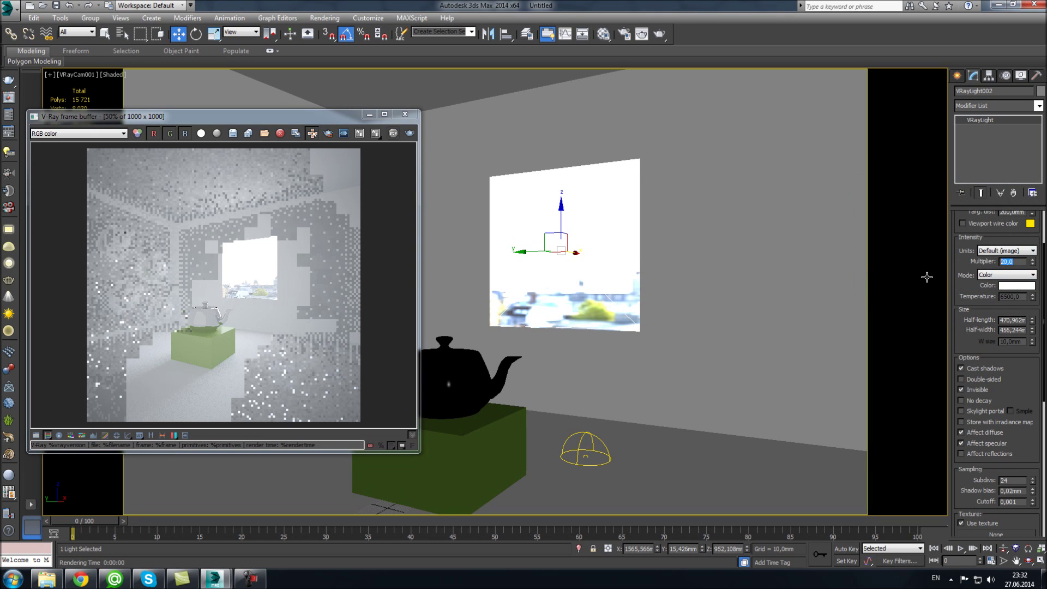
pyautogui.rightClick(711, 330)
pyautogui.click(720, 395)
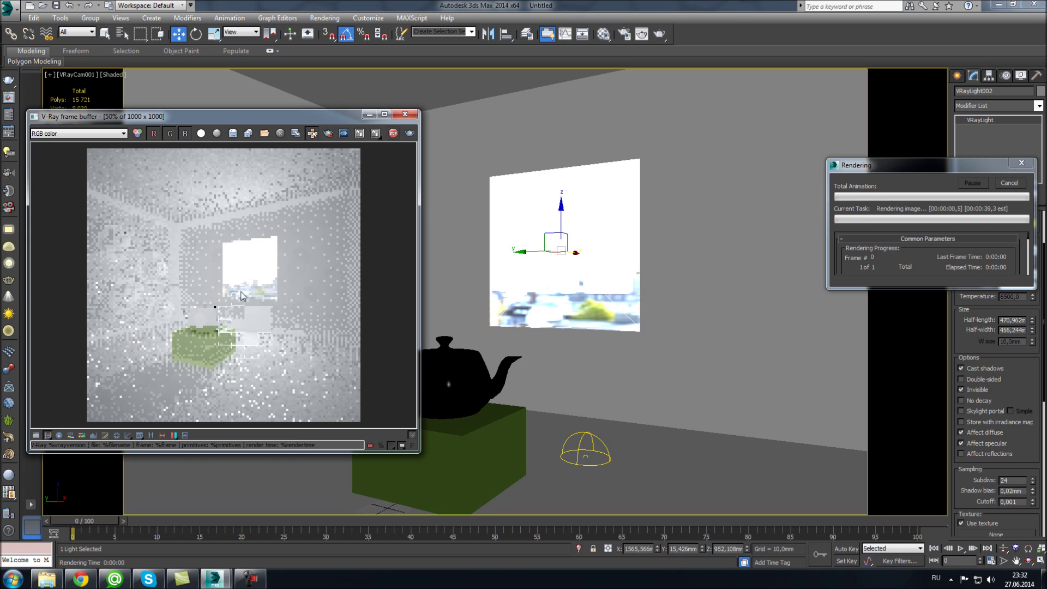
pyautogui.click(394, 134)
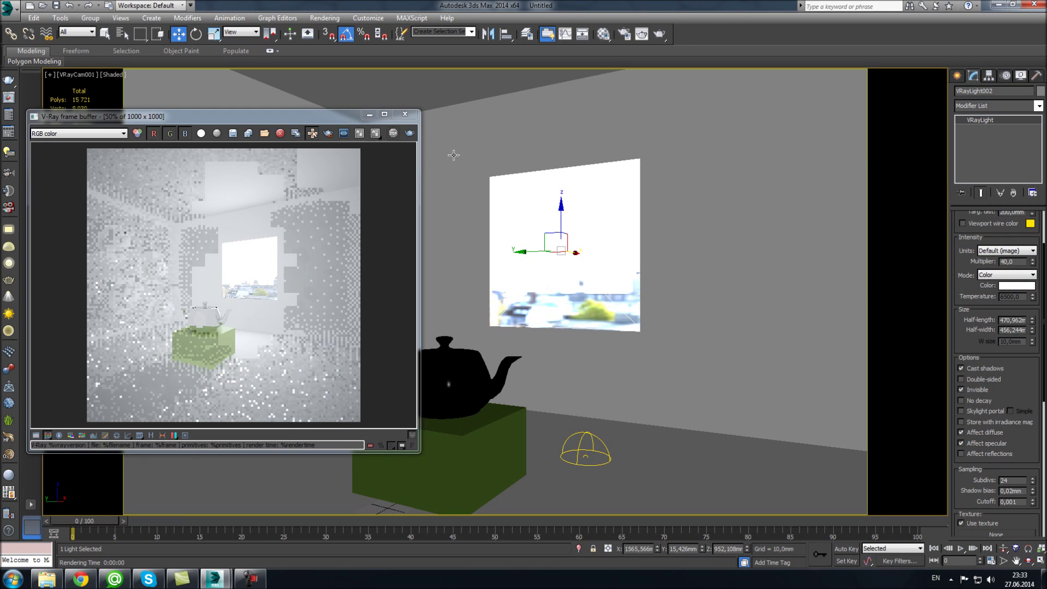
# Step: Close the frame buffer and set the camera viewport background to the customized user interface gradient colors
pyautogui.click(405, 114)
pyautogui.hotkey('alt', 'b')
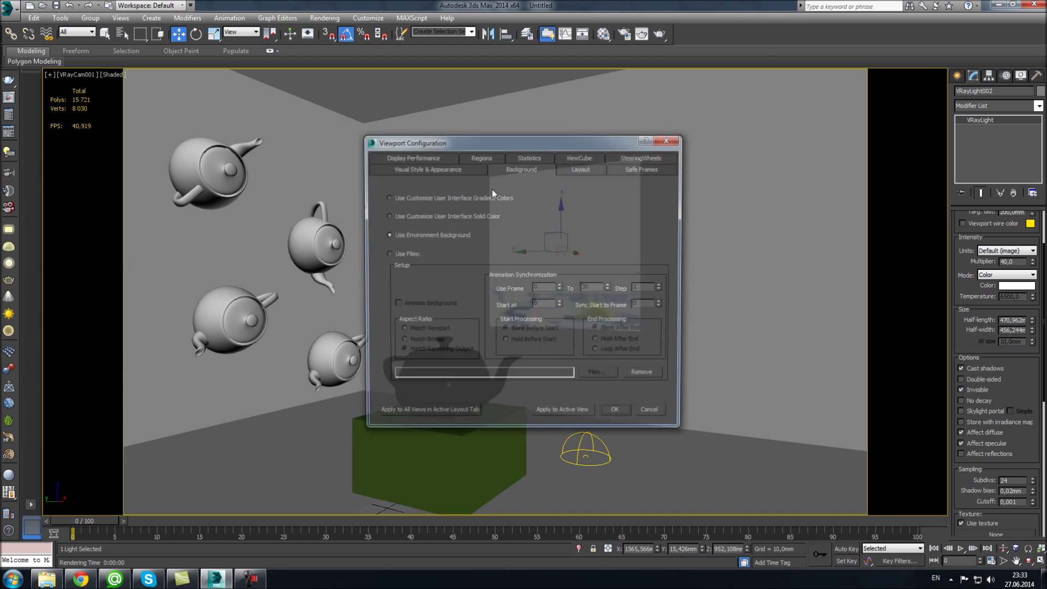
pyautogui.click(622, 414)
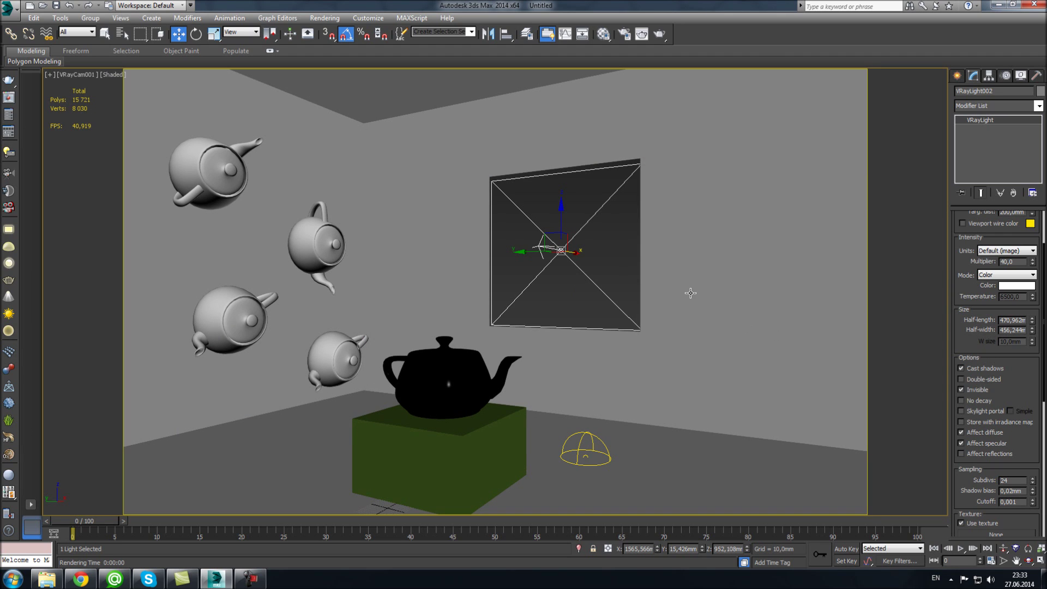
# Step: Turn off the environment map and run a partial test render of the room without it
pyautogui.press('8')
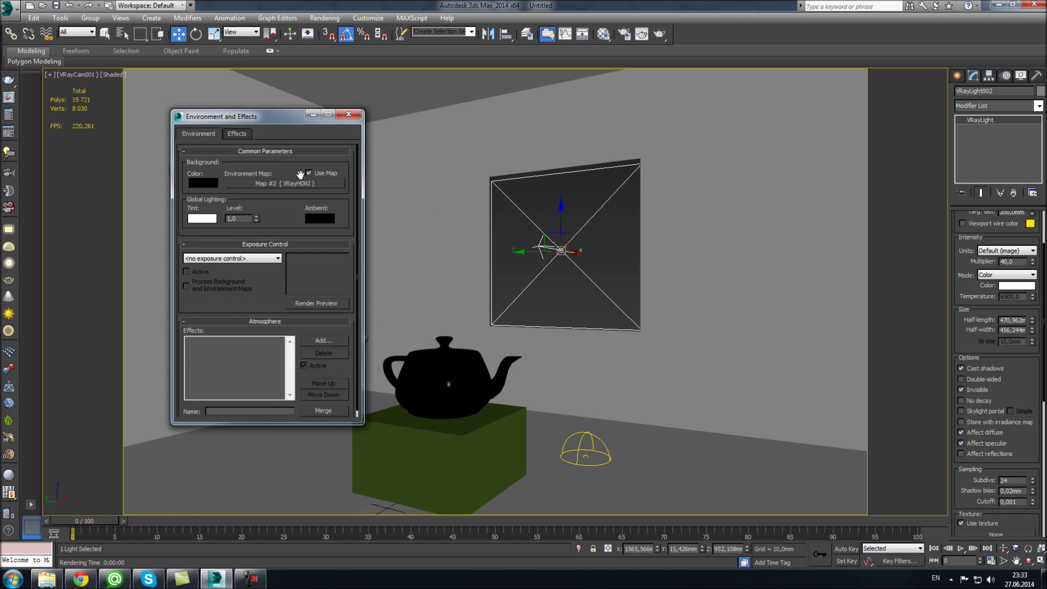
pyautogui.rightClick(421, 212)
pyautogui.press('Escape')
pyautogui.hotkey('shift', 'q')
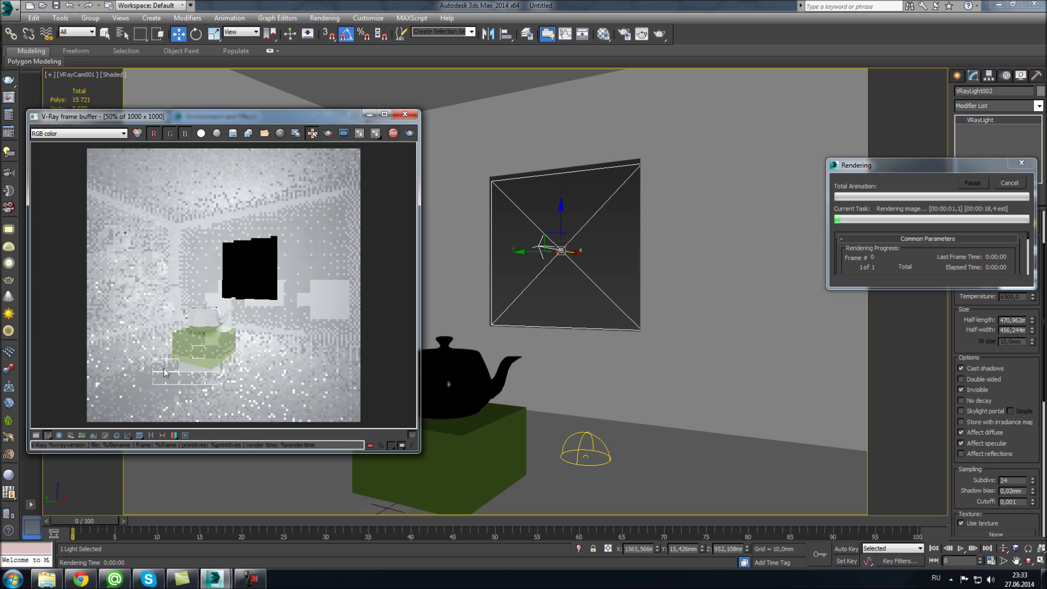
pyautogui.press('Escape')
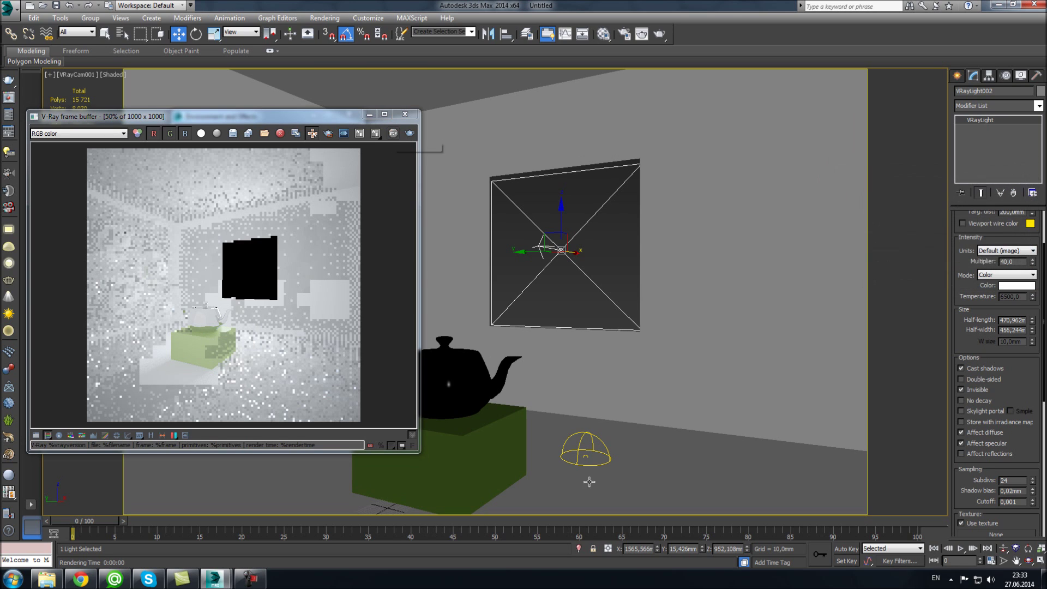
# Step: Turn off the dome light and run a partial test render lit only by the window plane light
pyautogui.click(577, 464)
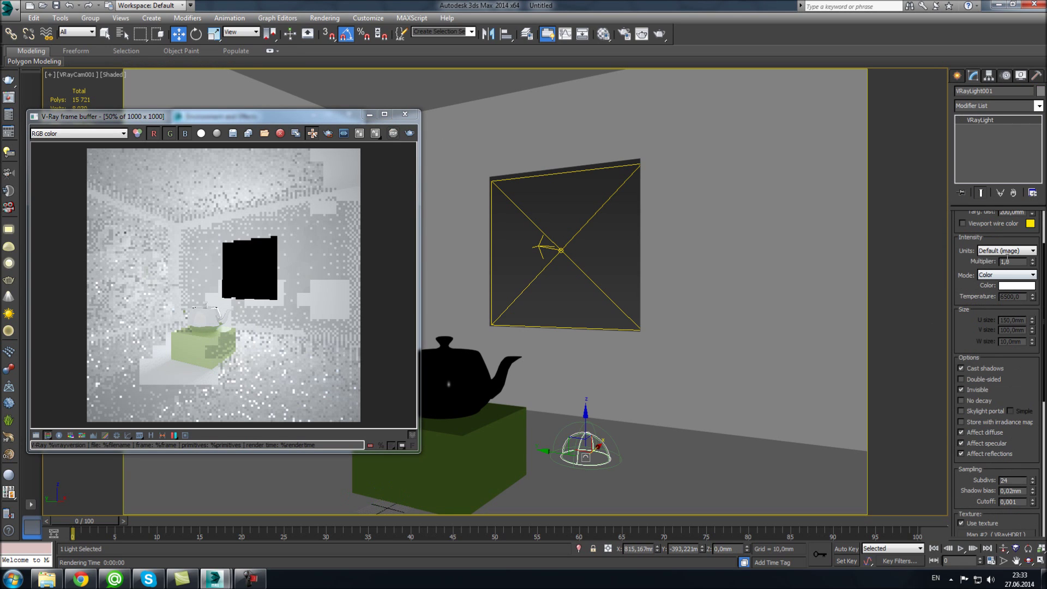
pyautogui.scroll(3, 966, 246)
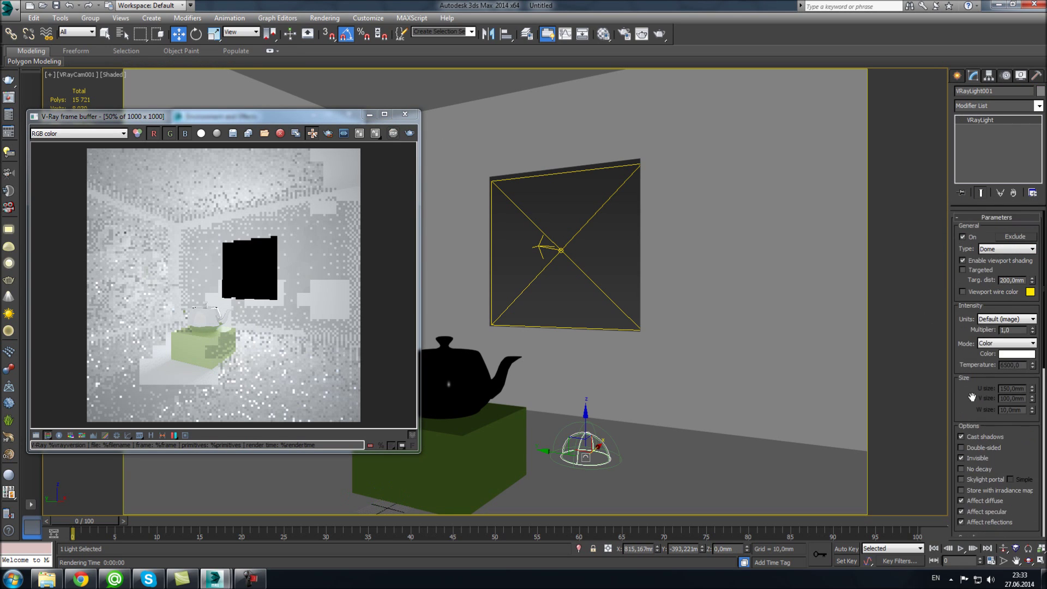
pyautogui.rightClick(594, 272)
pyautogui.click(605, 336)
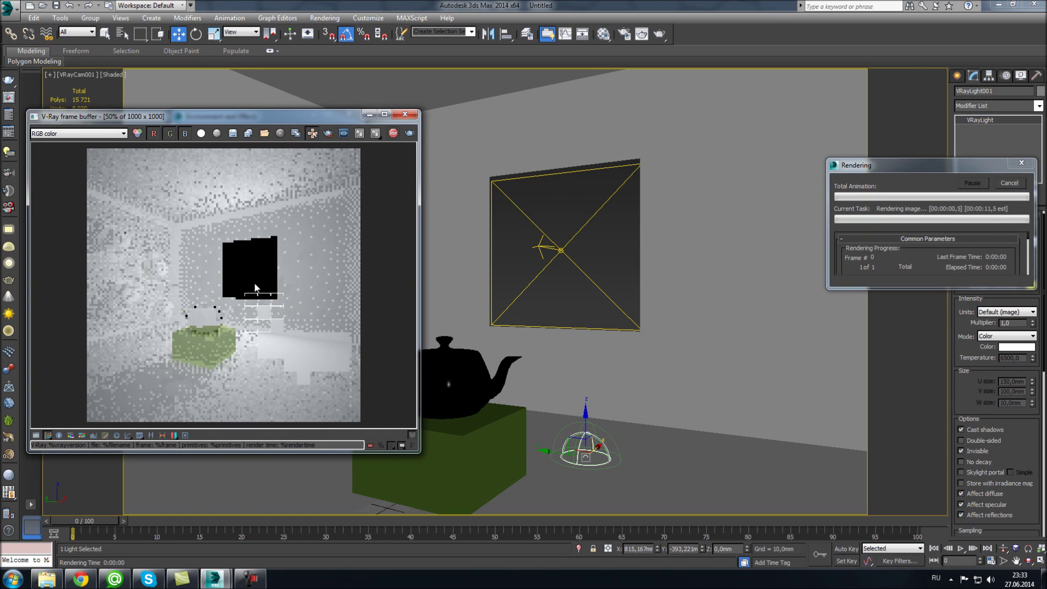
pyautogui.click(393, 133)
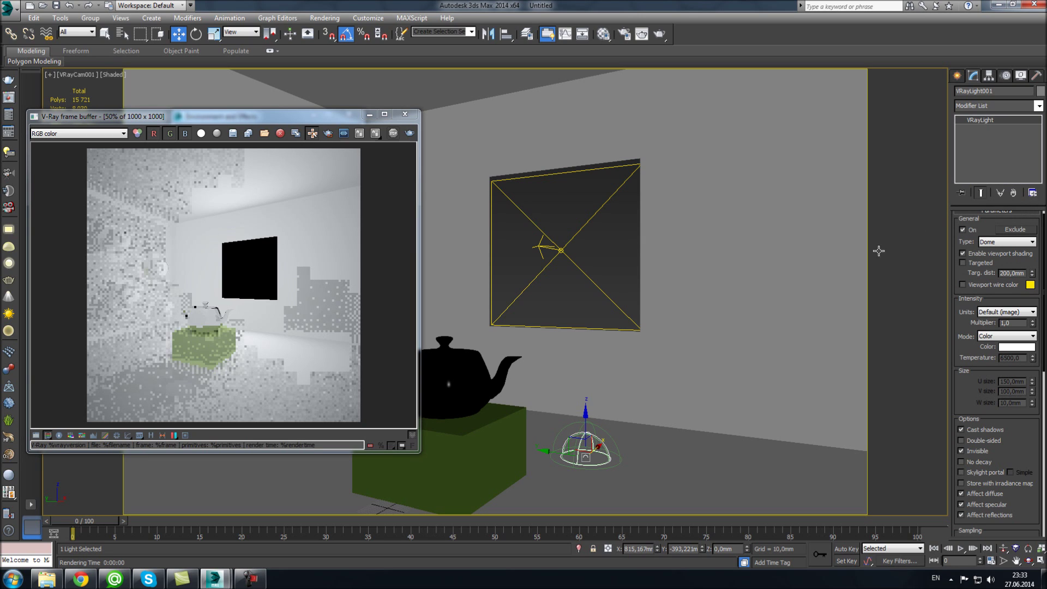
# Step: Turn the dome light and the environment map back on and start a test render of the room
pyautogui.press('8')
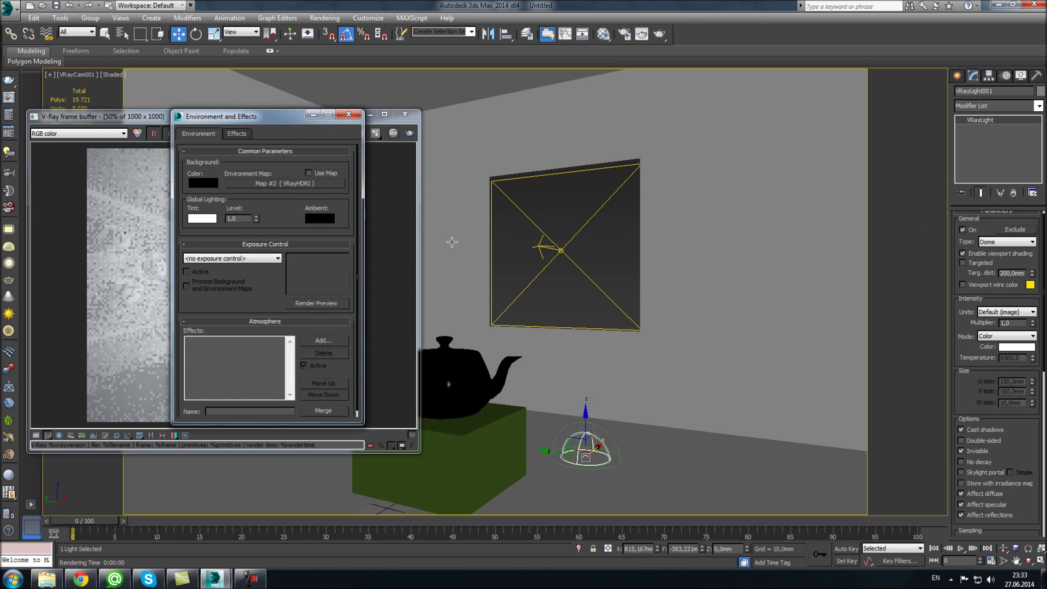
pyautogui.click(347, 117)
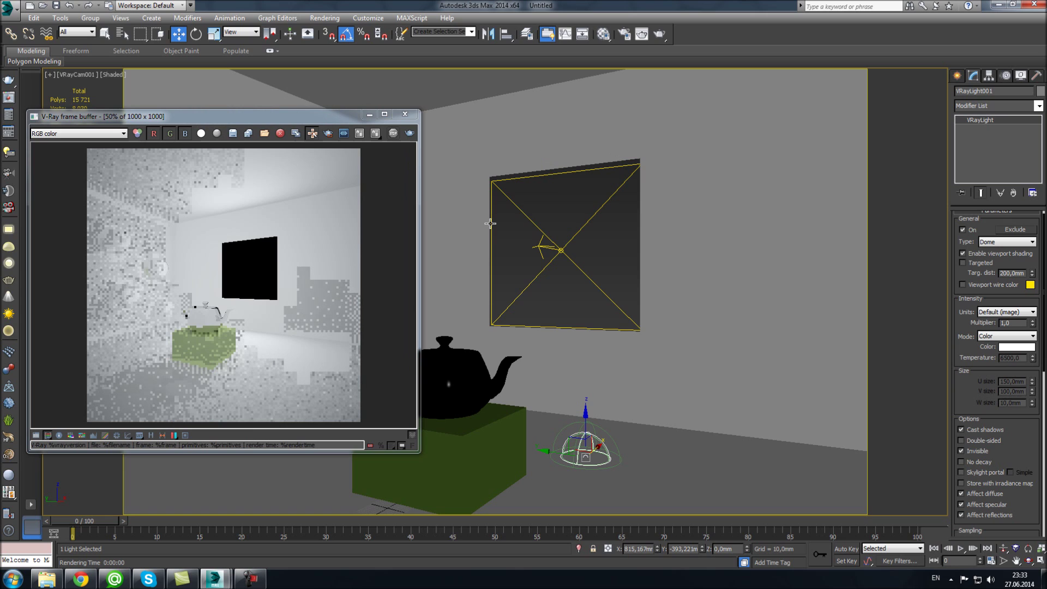
pyautogui.rightClick(511, 291)
pyautogui.click(526, 358)
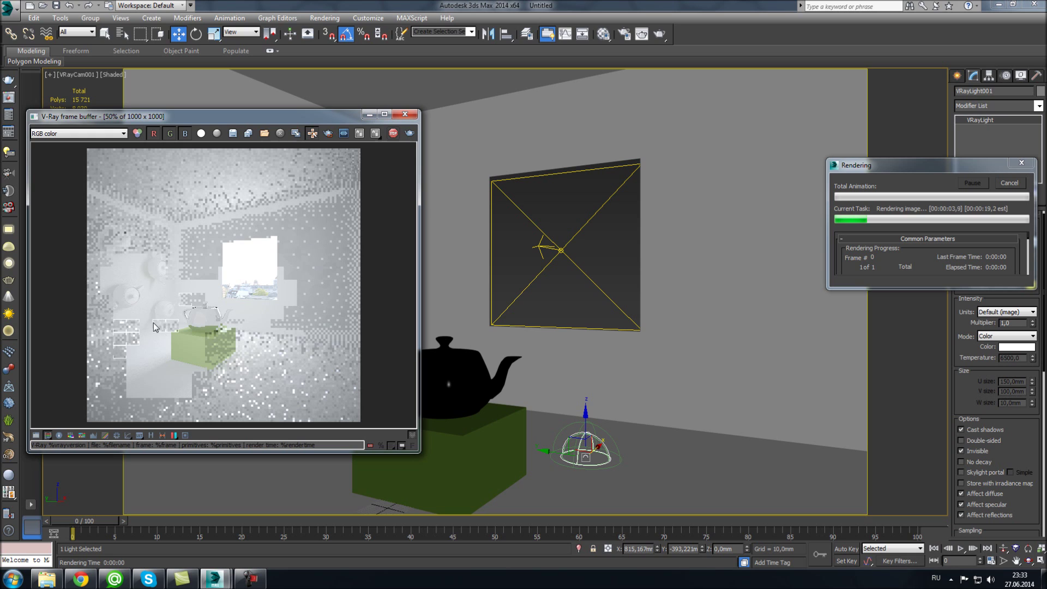
# Step: Examine the teapots, box and window view in the test render at 100%, stop it and select the window plane light
pyautogui.moveTo(419, 452); pyautogui.dragTo(620, 511)
pyautogui.scroll(1, 254, 353)
pyautogui.moveTo(292, 301); pyautogui.dragTo(320, 272, button='middle')
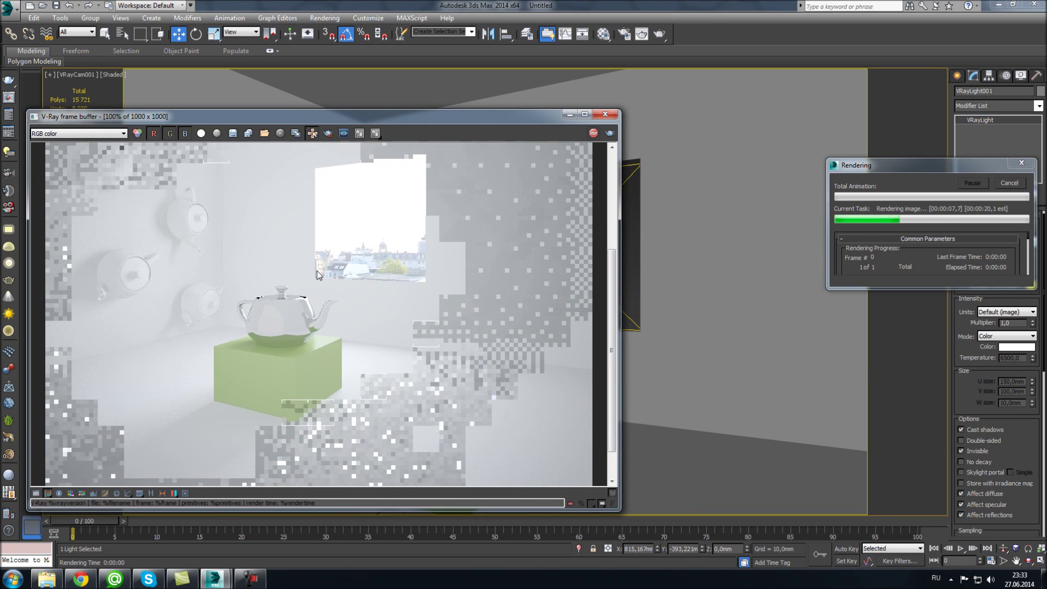
pyautogui.moveTo(620, 189); pyautogui.dragTo(445, 204)
pyautogui.click(555, 253)
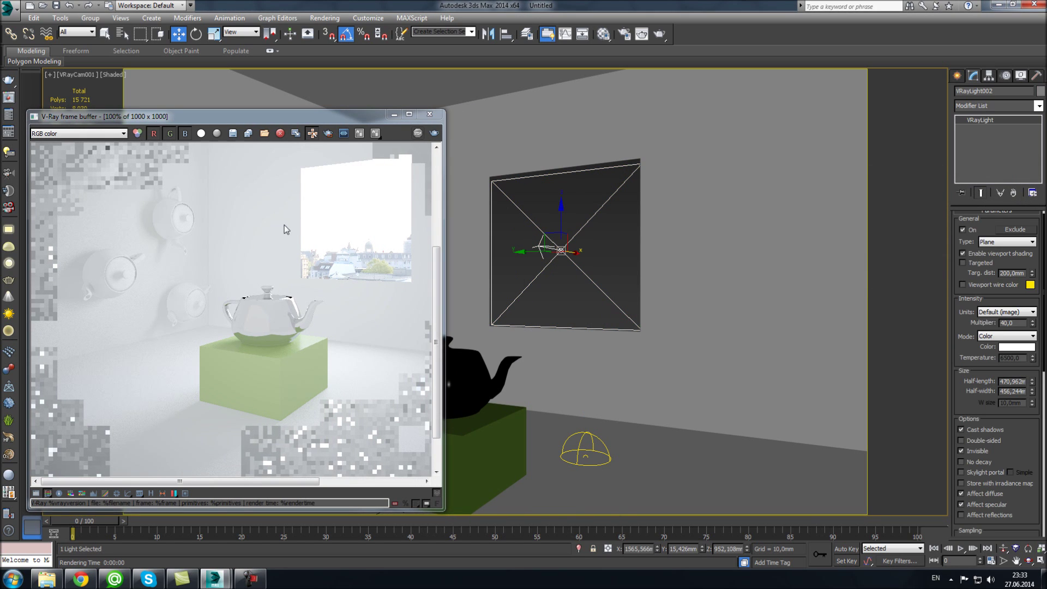
pyautogui.moveTo(283, 244); pyautogui.dragTo(224, 407, button='middle')
pyautogui.scroll(-1, 314, 280)
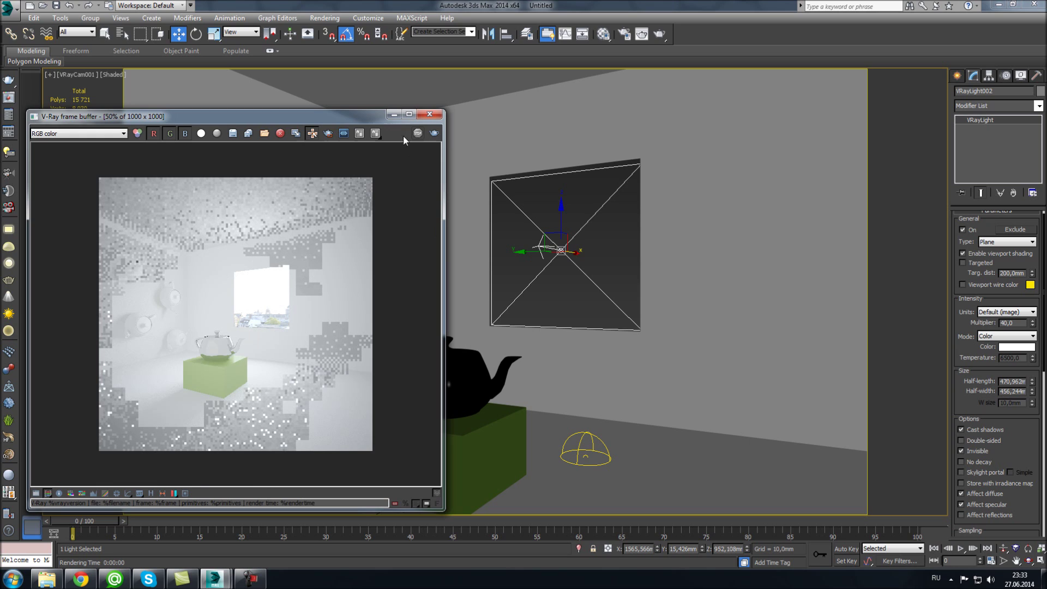
# Step: Run a complete test render of the room with both lights and the environment map on
pyautogui.rightClick(504, 192)
pyautogui.click(559, 253)
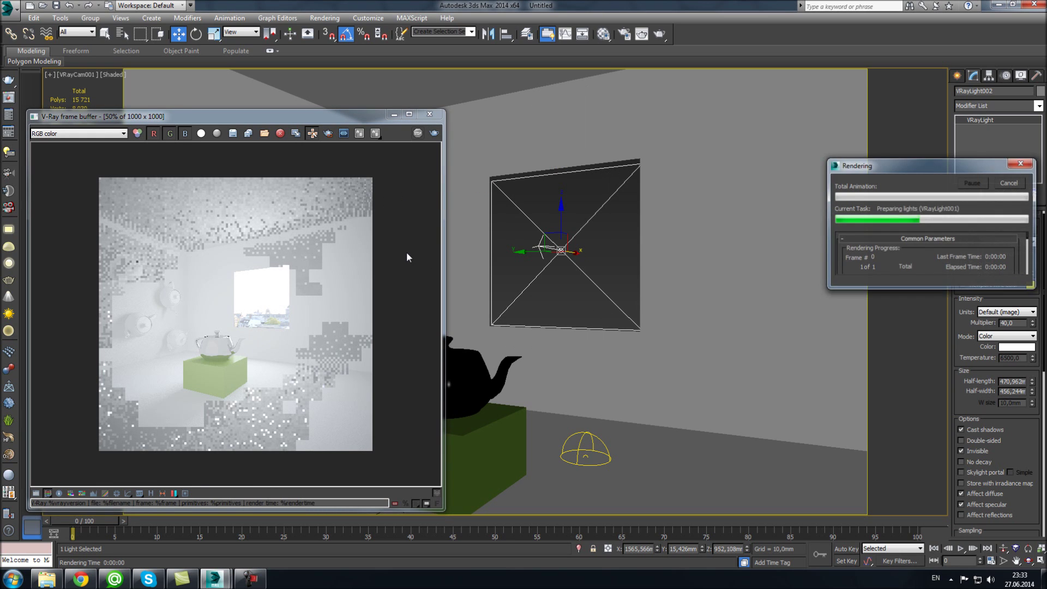
pyautogui.hotkey('alt', 'shift')
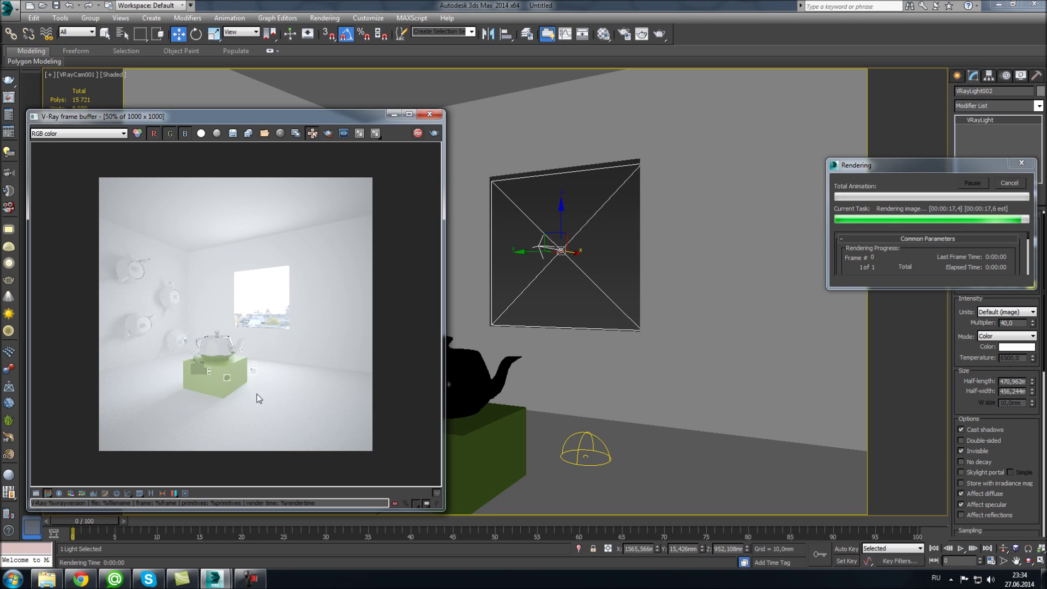
# Step: Enable the frame buffer's render history with D:\ as its storage folder and save the current render to it
pyautogui.click(151, 494)
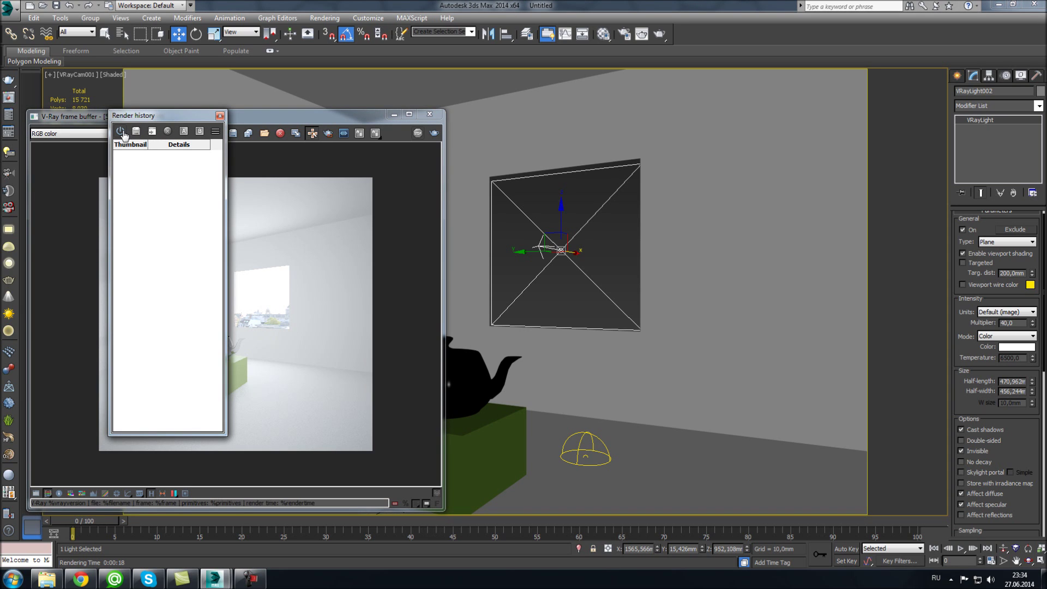
pyautogui.click(121, 132)
pyautogui.click(596, 295)
pyautogui.click(490, 324)
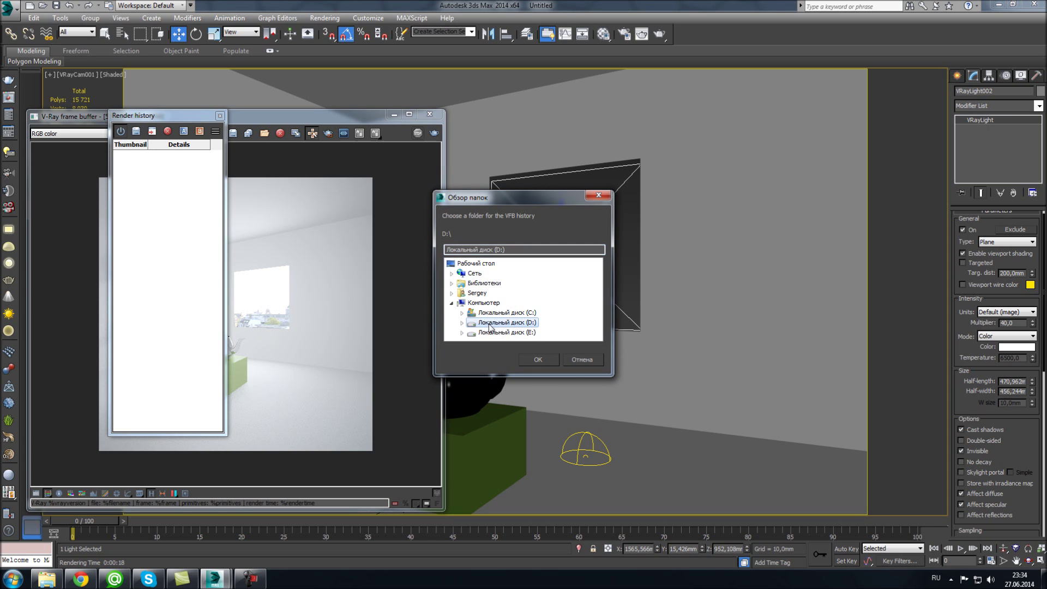
pyautogui.doubleClick(494, 326)
pyautogui.click(538, 361)
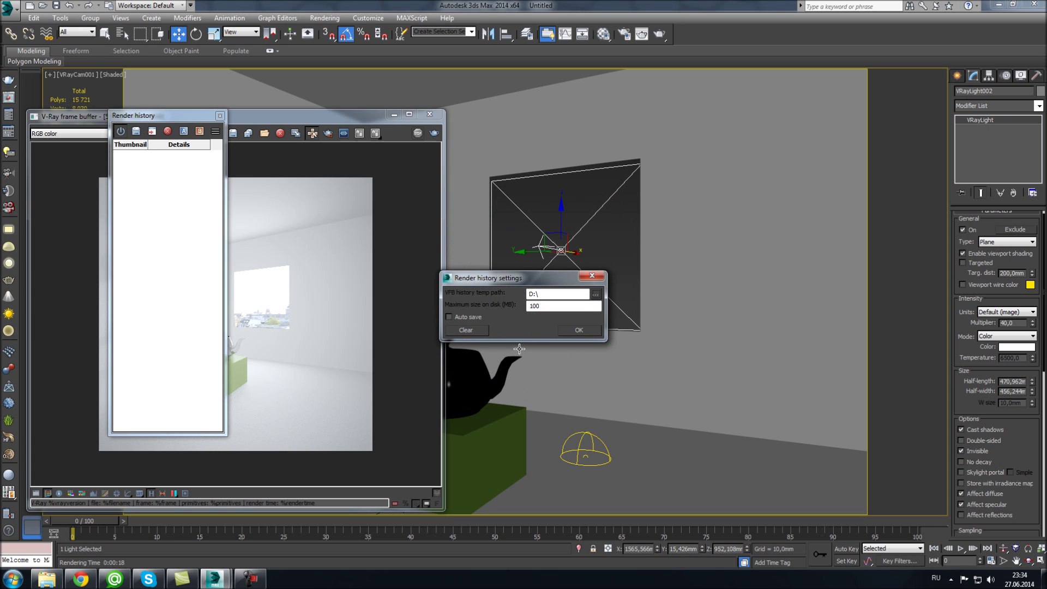
pyautogui.click(578, 330)
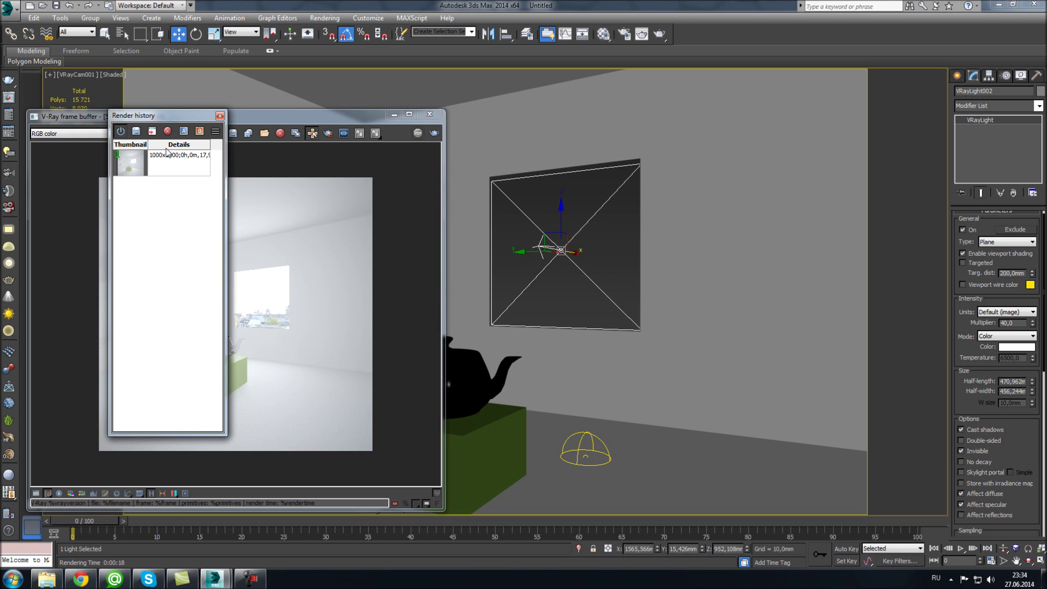
# Step: Try a directional value of 0,5 on the window plane light in a test render, and stop the render
pyautogui.moveTo(264, 112); pyautogui.dragTo(297, 110)
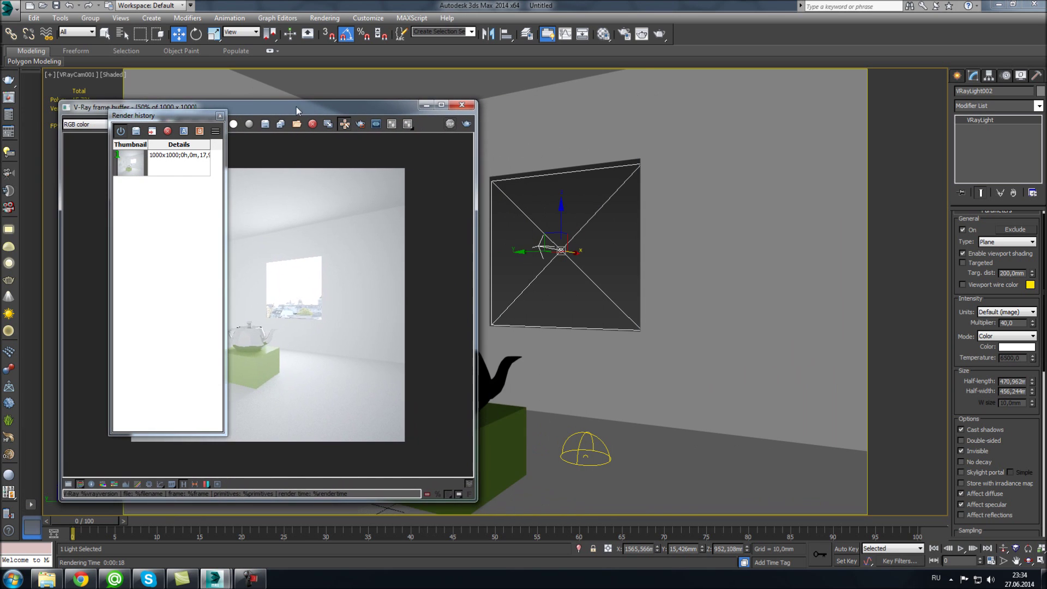
pyautogui.moveTo(161, 120); pyautogui.dragTo(829, 120)
pyautogui.moveTo(1018, 446); pyautogui.dragTo(1026, 270)
pyautogui.doubleClick(1024, 429)
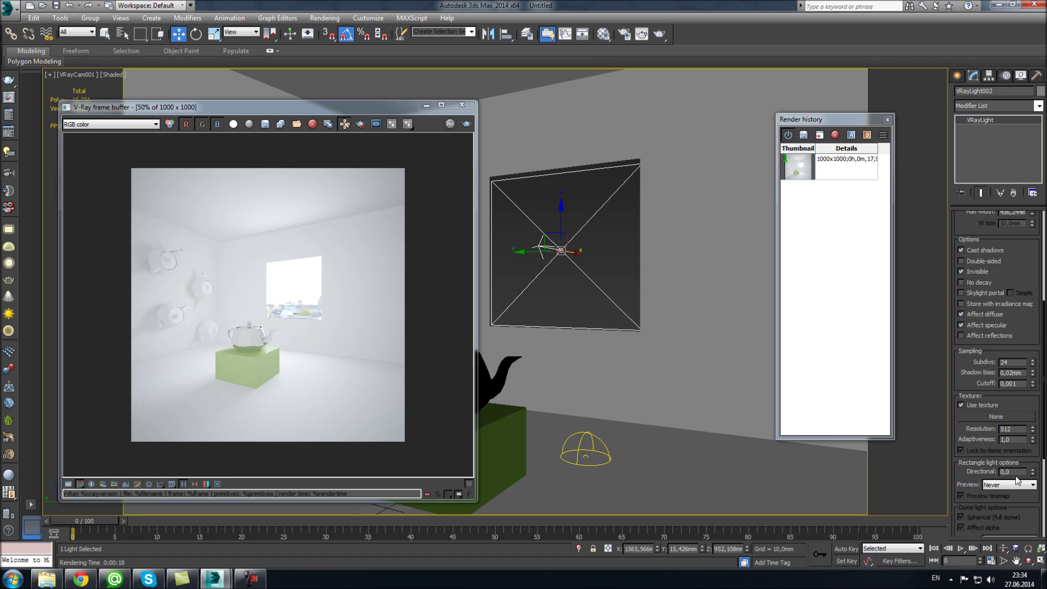
pyautogui.rightClick(664, 284)
pyautogui.click(673, 339)
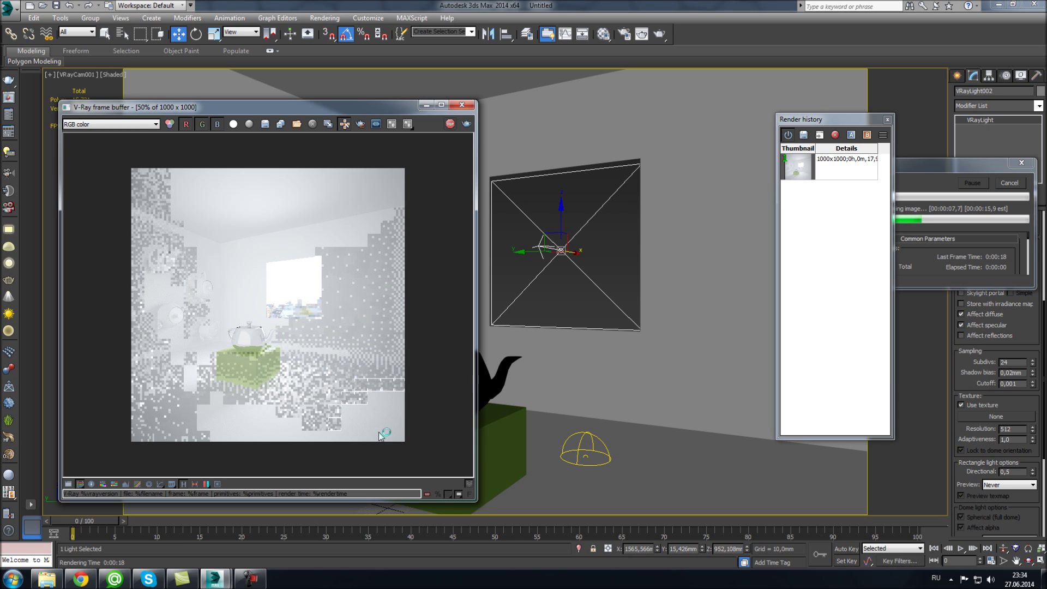
pyautogui.click(450, 124)
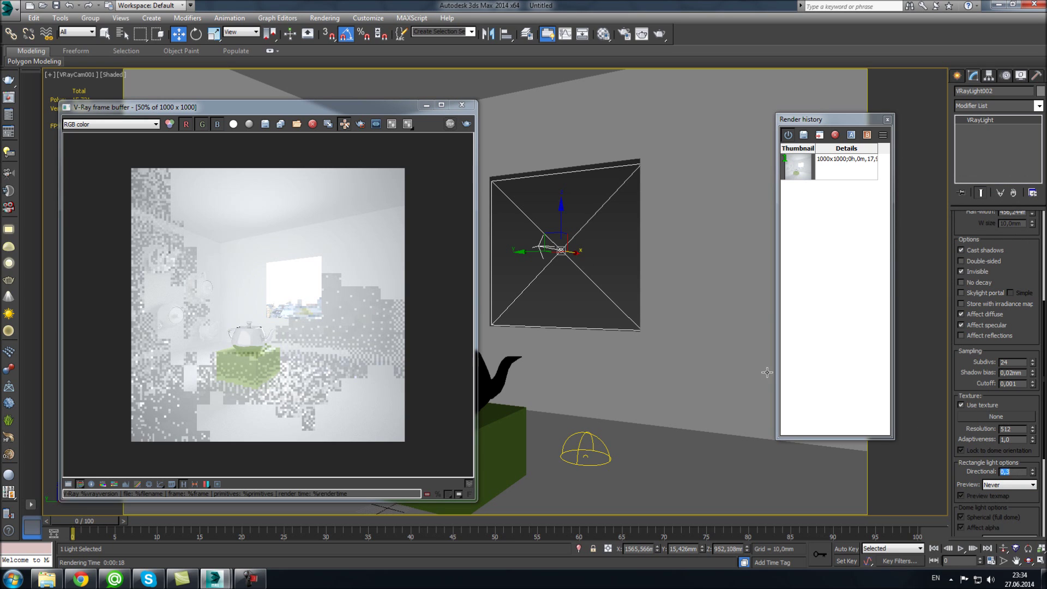
# Step: Set the window plane light's directional value to 0,3, run a complete test render and save it to the render history
pyautogui.rightClick(595, 281)
pyautogui.click(608, 345)
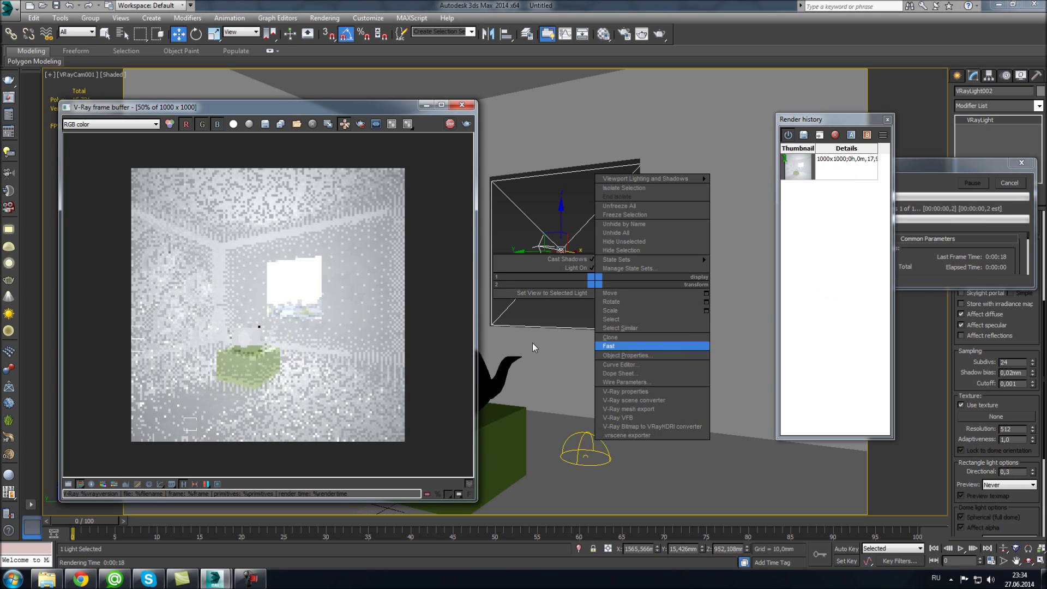
pyautogui.hotkey('alt', 'shift')
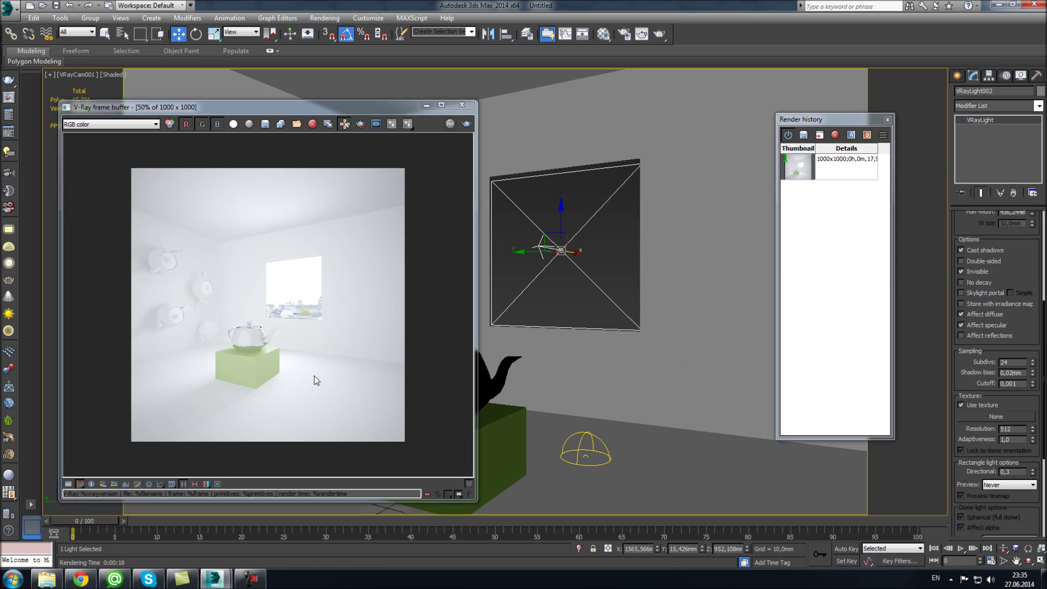
pyautogui.click(803, 136)
# Step: Set the top render in the history as A and the second one as B for comparison
pyautogui.click(806, 170)
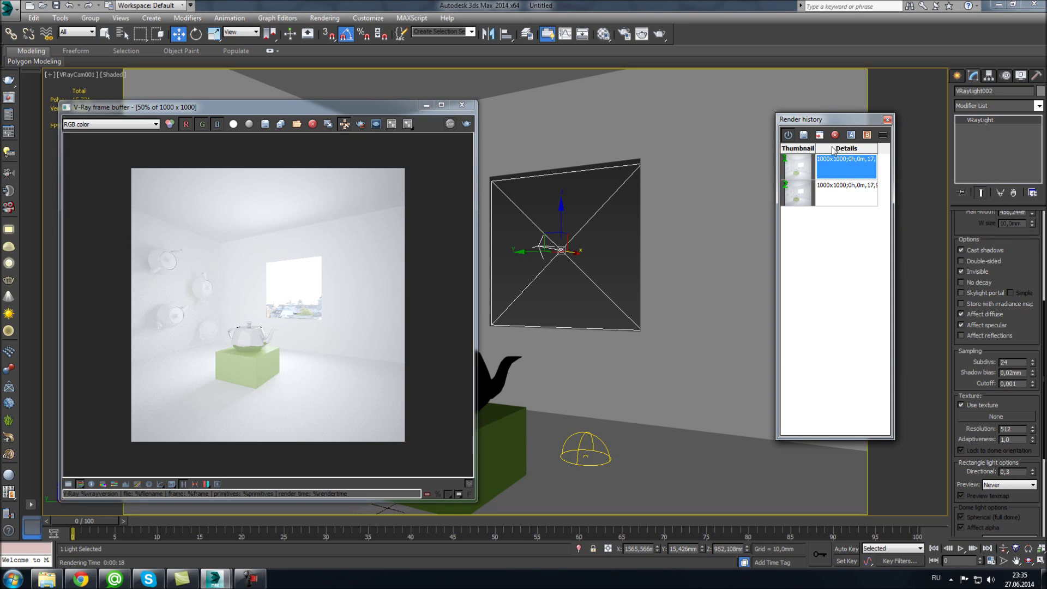
pyautogui.click(852, 136)
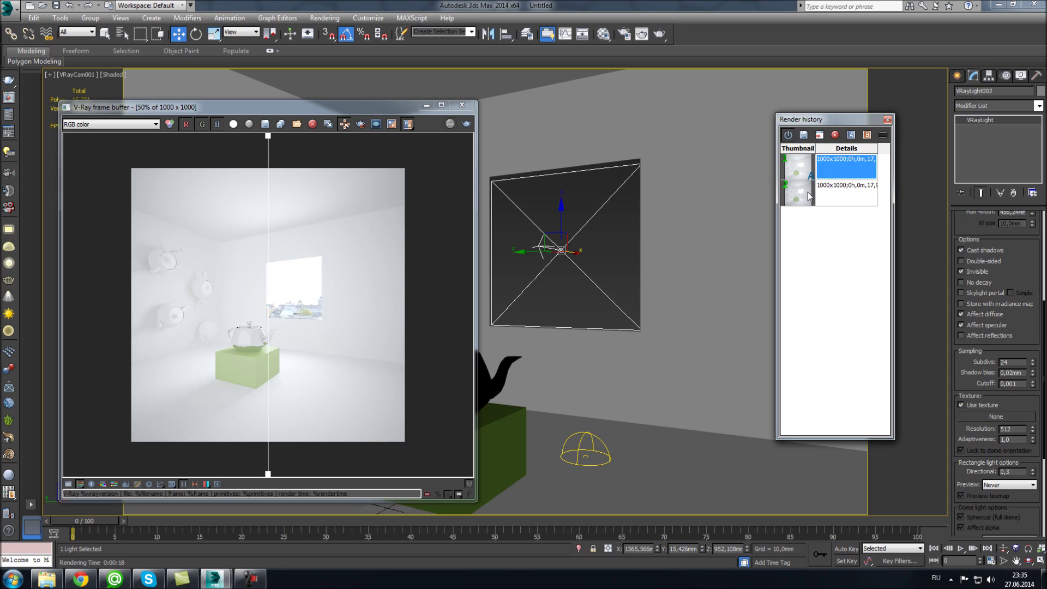
pyautogui.click(813, 197)
pyautogui.click(866, 135)
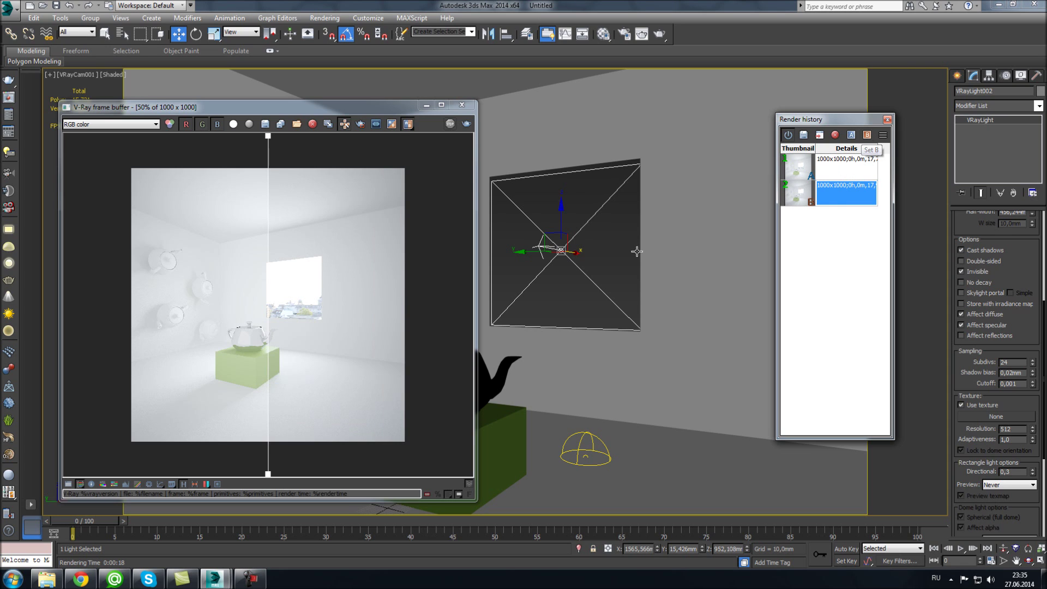
# Step: Compare renders A and B at 100% across the whole maximized image, and close the render history and the frame buffer
pyautogui.click(442, 105)
pyautogui.click(442, 105)
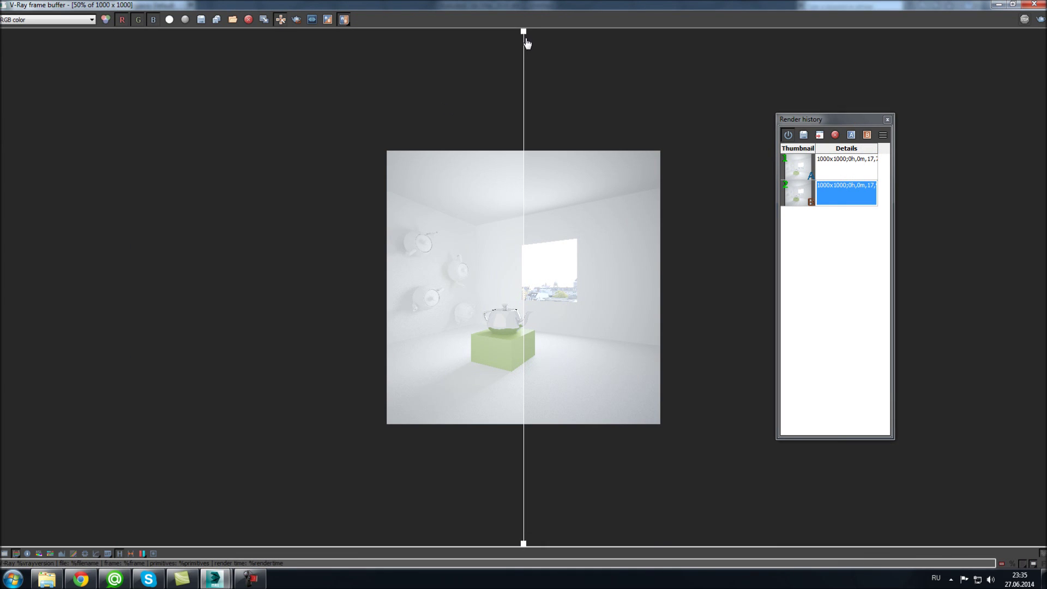
pyautogui.doubleClick(518, 185)
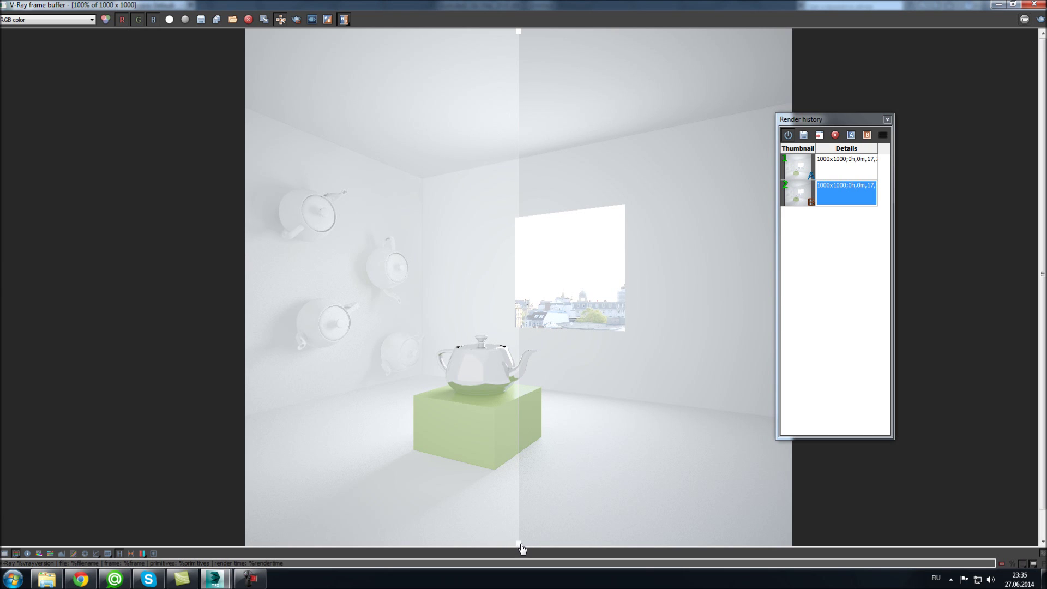
pyautogui.moveTo(519, 547); pyautogui.dragTo(247, 528)
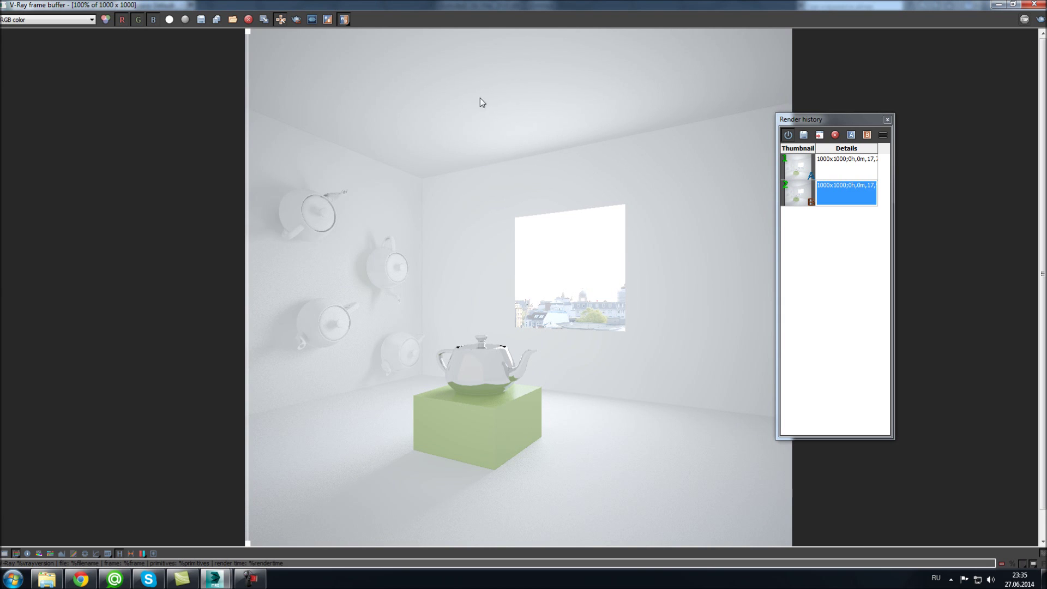
pyautogui.moveTo(251, 548); pyautogui.dragTo(735, 521)
pyautogui.moveTo(607, 518); pyautogui.dragTo(196, 514)
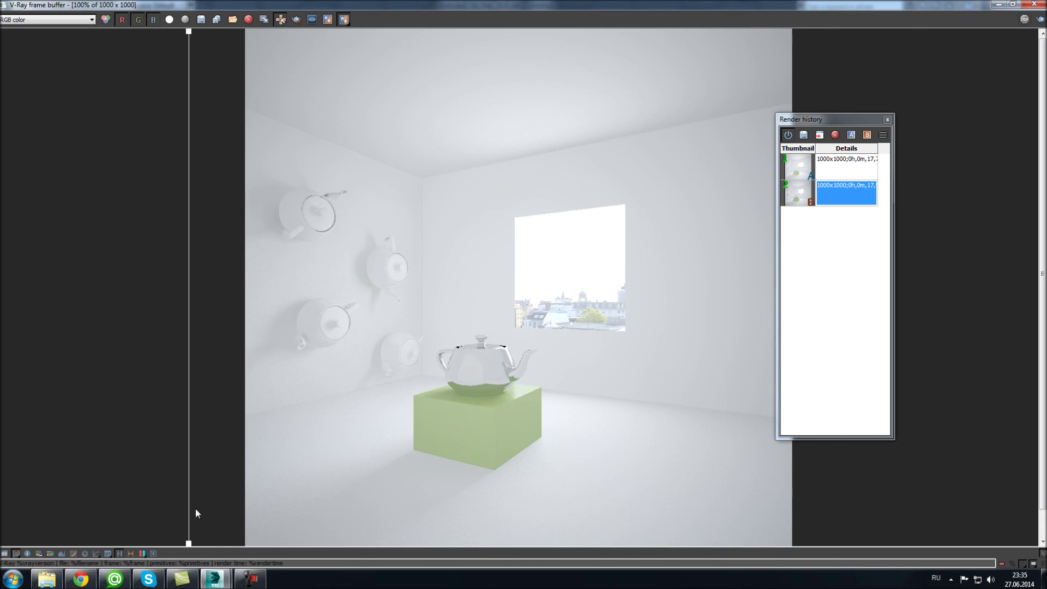
pyautogui.click(888, 119)
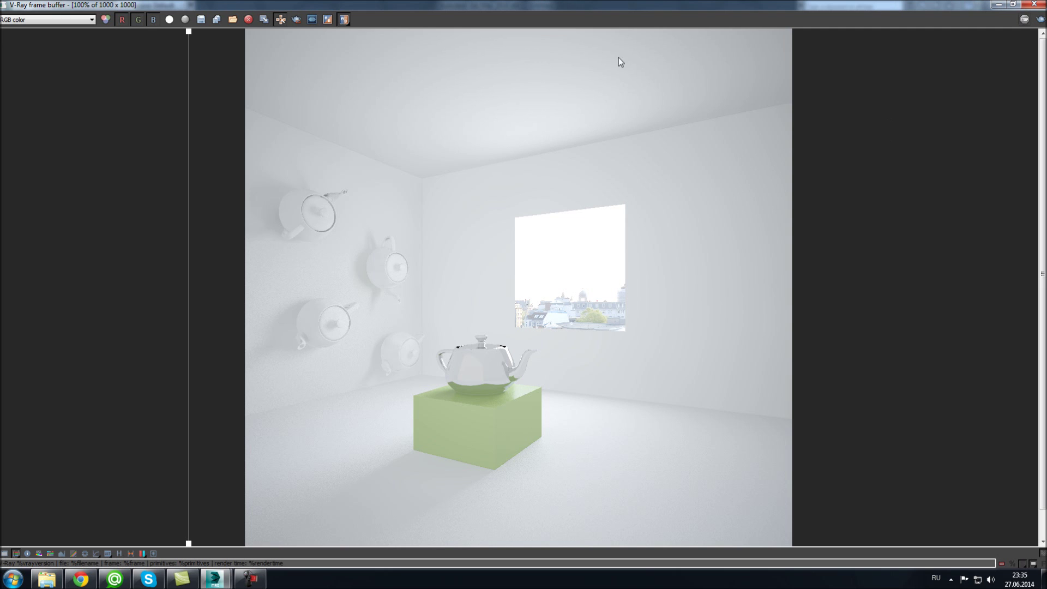
pyautogui.click(1034, 4)
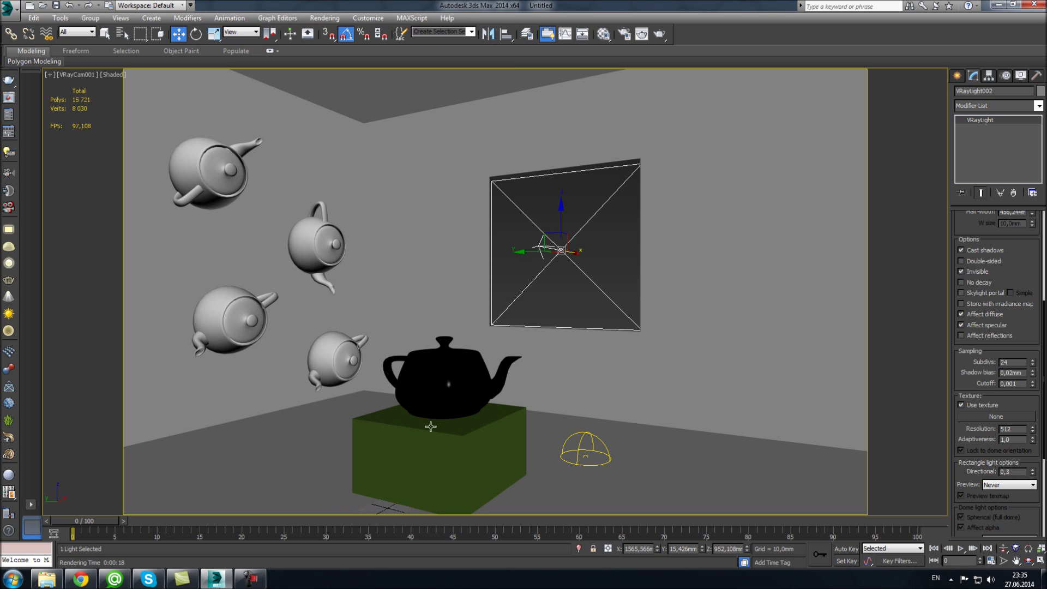
# Step: Look over the VRayHDRI environment map's settings in the Material Editor, then reopen and enlarge the V-Ray frame buffer
pyautogui.press('m')
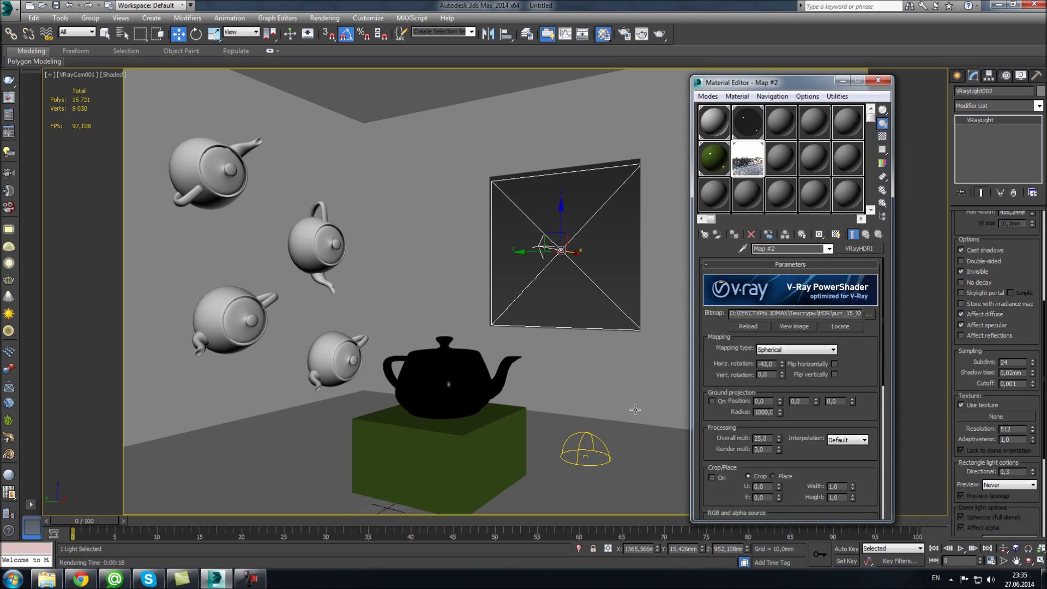
pyautogui.moveTo(827, 423); pyautogui.dragTo(828, 394)
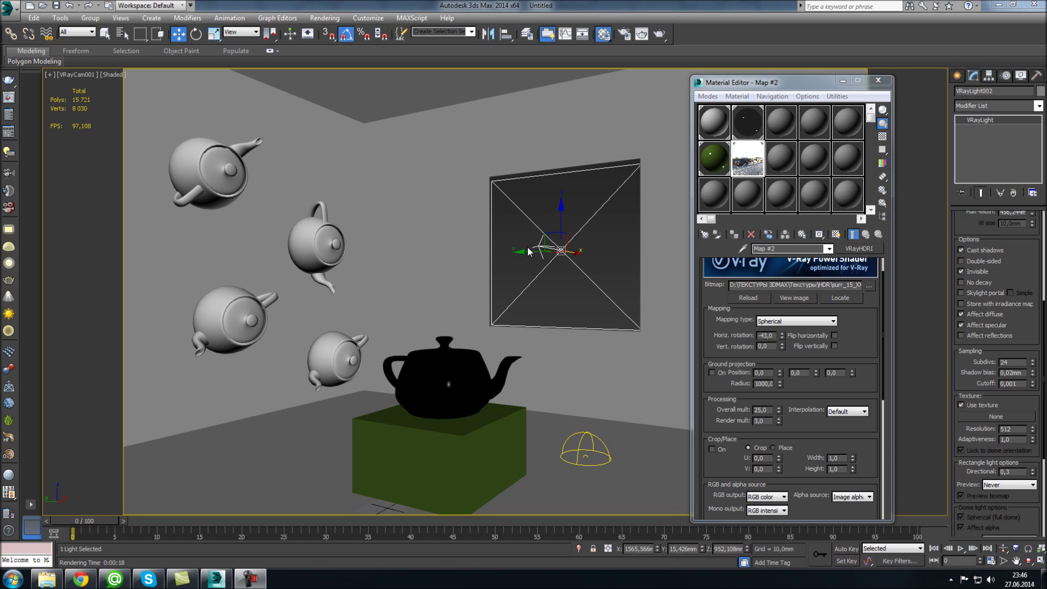
pyautogui.rightClick(528, 247)
pyautogui.click(546, 383)
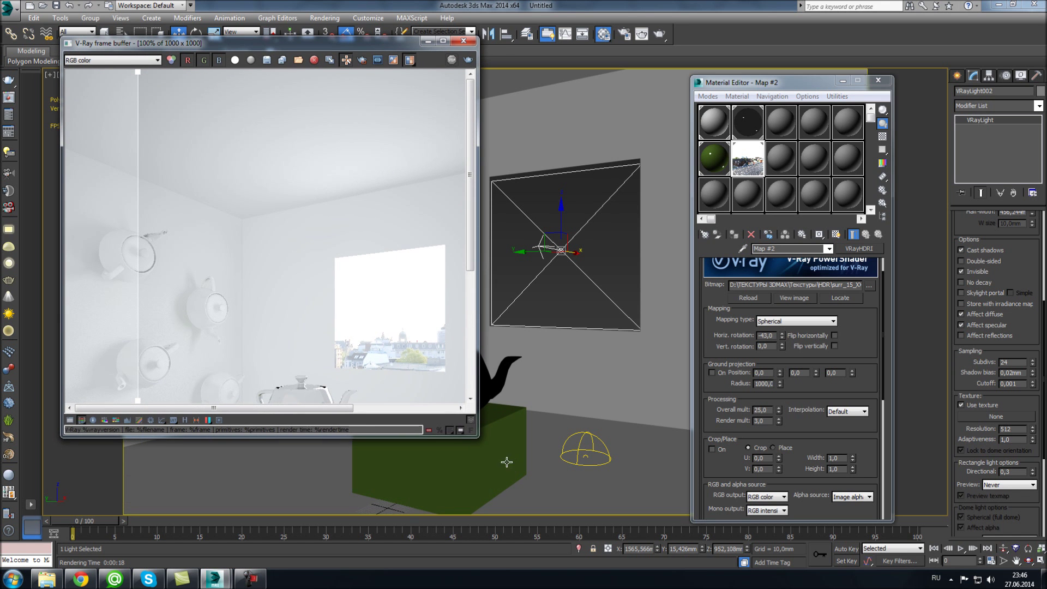
pyautogui.moveTo(477, 439); pyautogui.dragTo(697, 552)
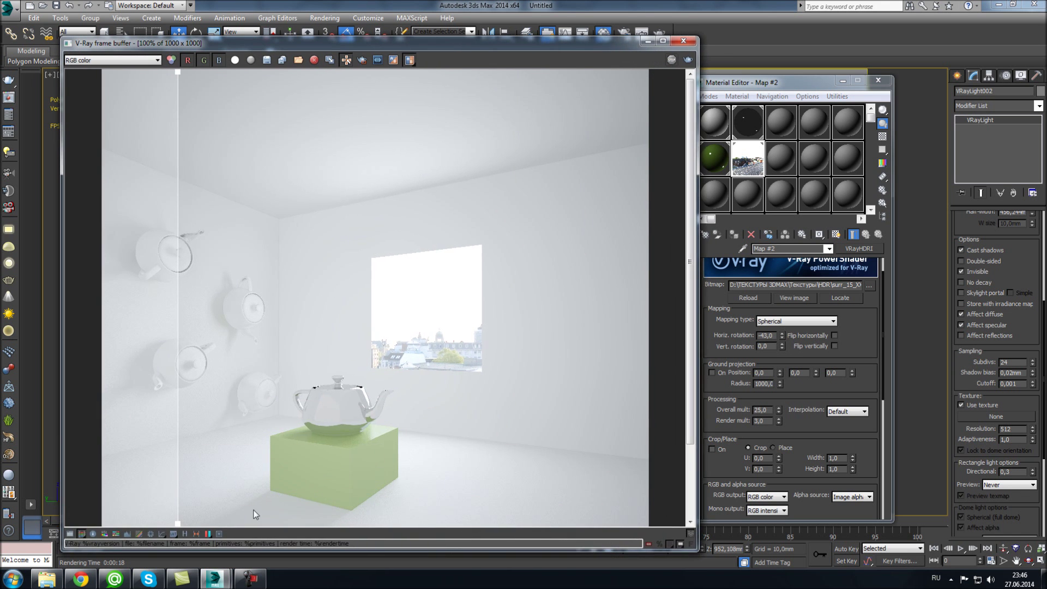
# Step: Delete both saved renders from the render history and close it
pyautogui.click(192, 536)
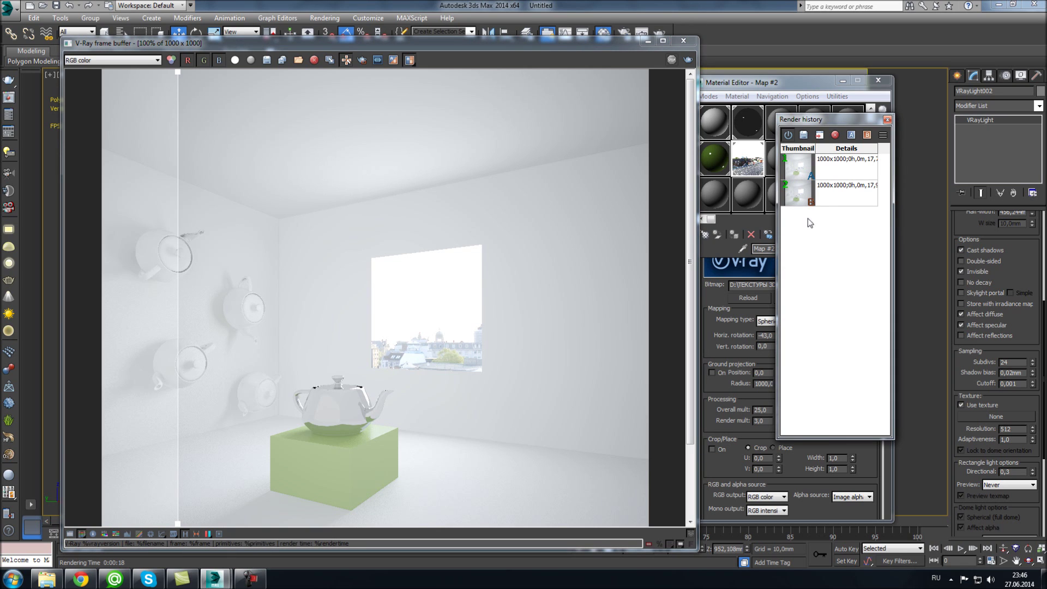
pyautogui.click(826, 195)
pyautogui.click(835, 136)
pyautogui.doubleClick(833, 160)
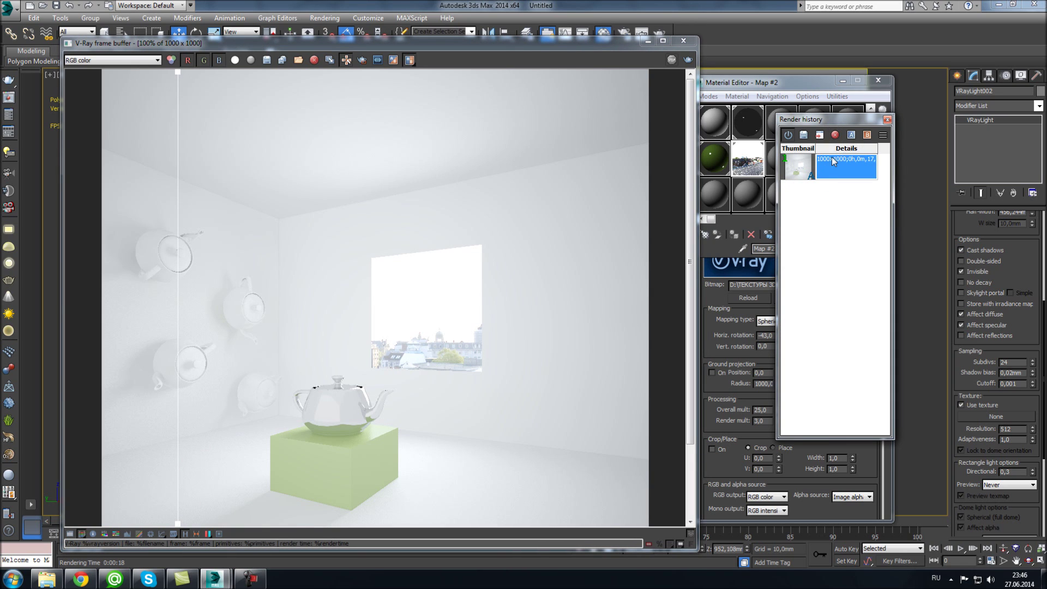
pyautogui.click(836, 135)
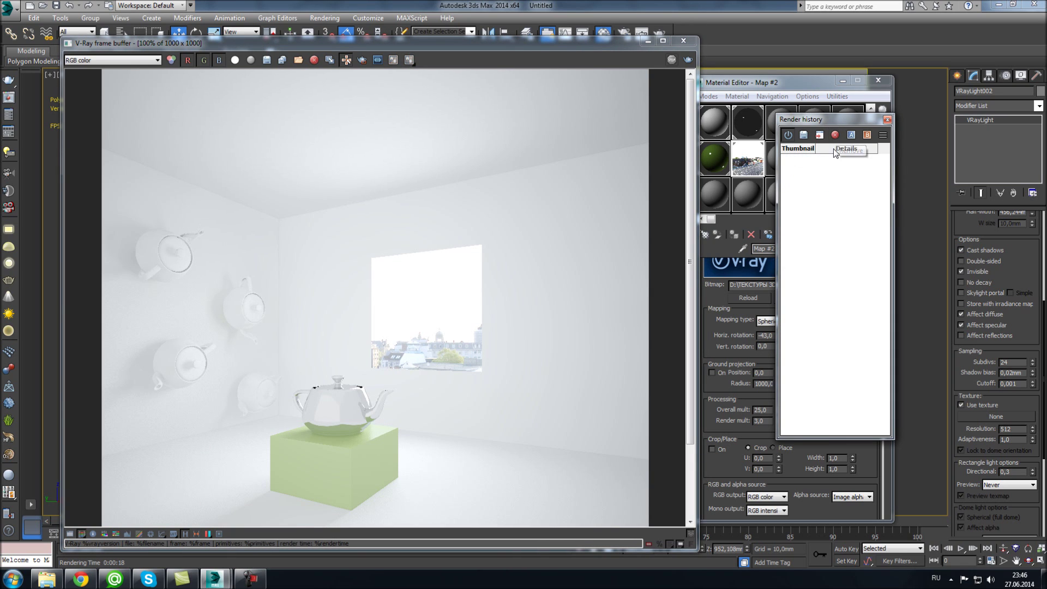
pyautogui.click(888, 120)
# Step: Open the frame buffer's color corrections and try a lower exposure contrast on the render
pyautogui.click(72, 537)
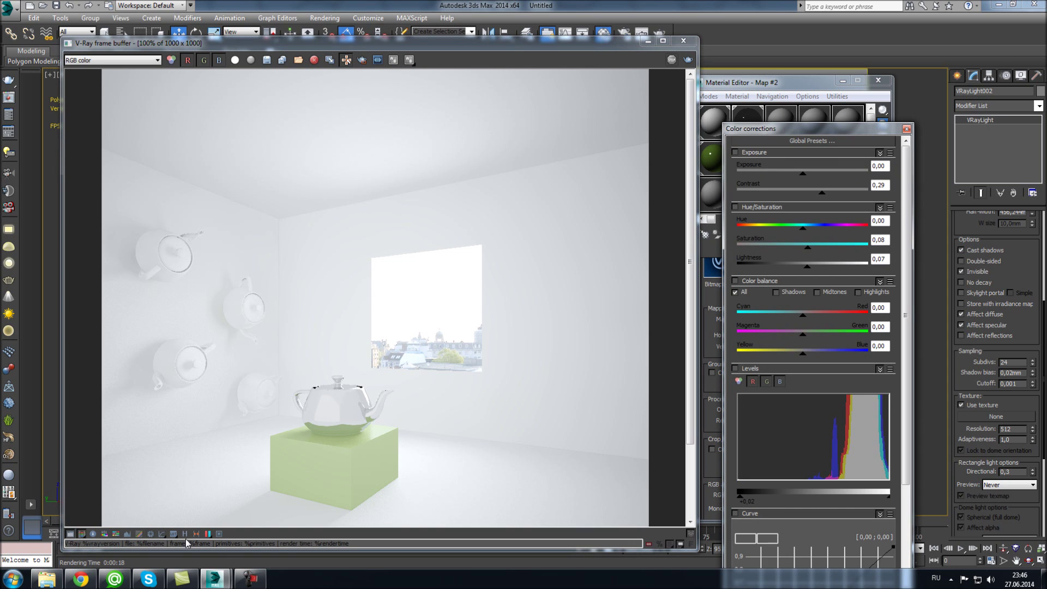
pyautogui.moveTo(823, 125); pyautogui.dragTo(815, 113)
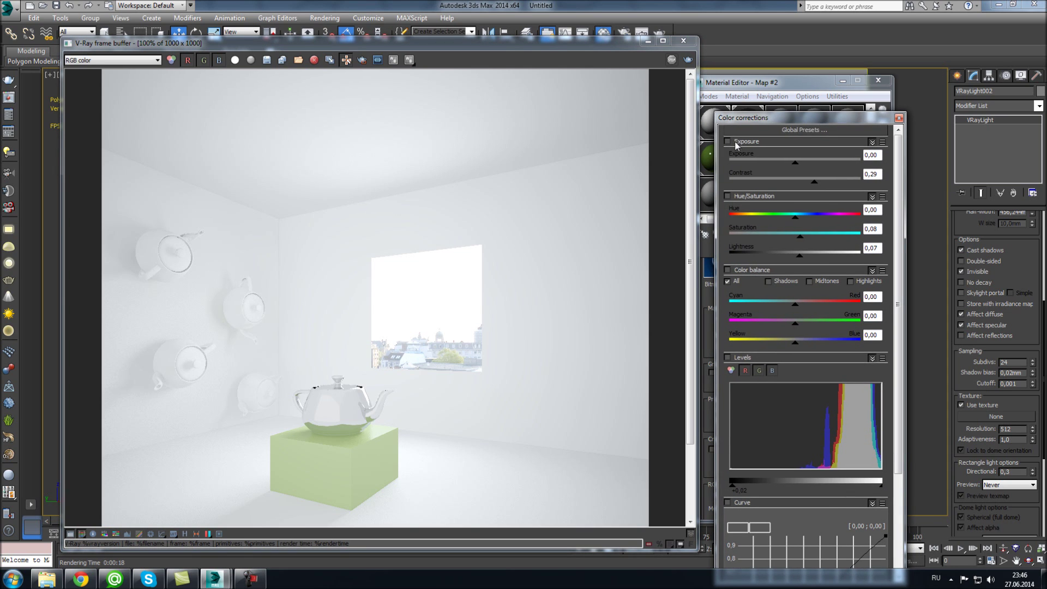
pyautogui.click(743, 142)
pyautogui.click(743, 142)
pyautogui.moveTo(815, 185); pyautogui.dragTo(787, 184)
pyautogui.click(736, 143)
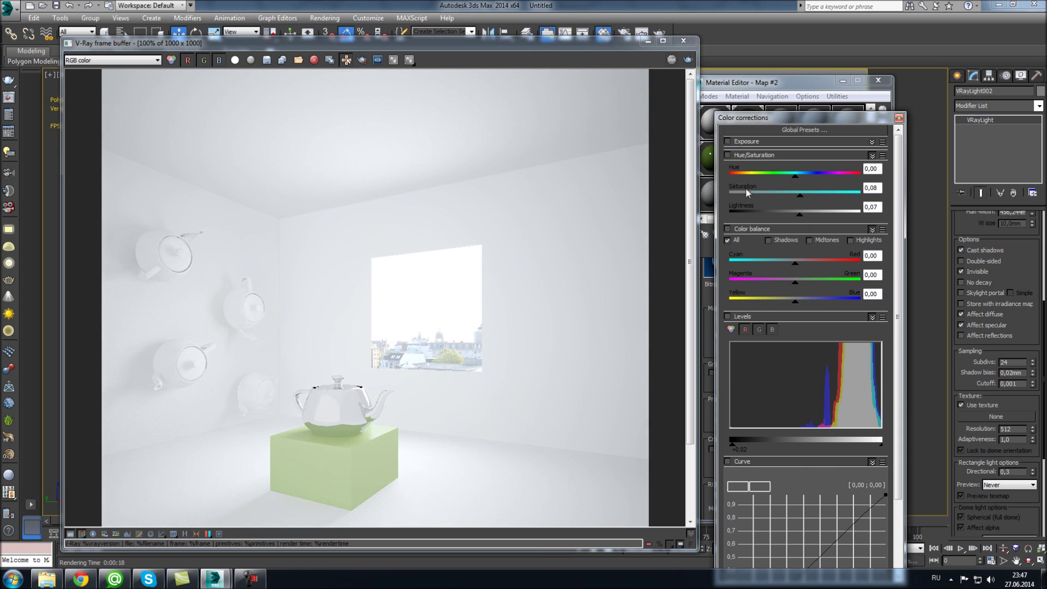
# Step: Darken the render with the Levels correction by raising its black point to about 0,39
pyautogui.moveTo(736, 448); pyautogui.dragTo(744, 446)
pyautogui.moveTo(748, 447); pyautogui.dragTo(790, 448)
pyautogui.moveTo(754, 116); pyautogui.dragTo(745, 58)
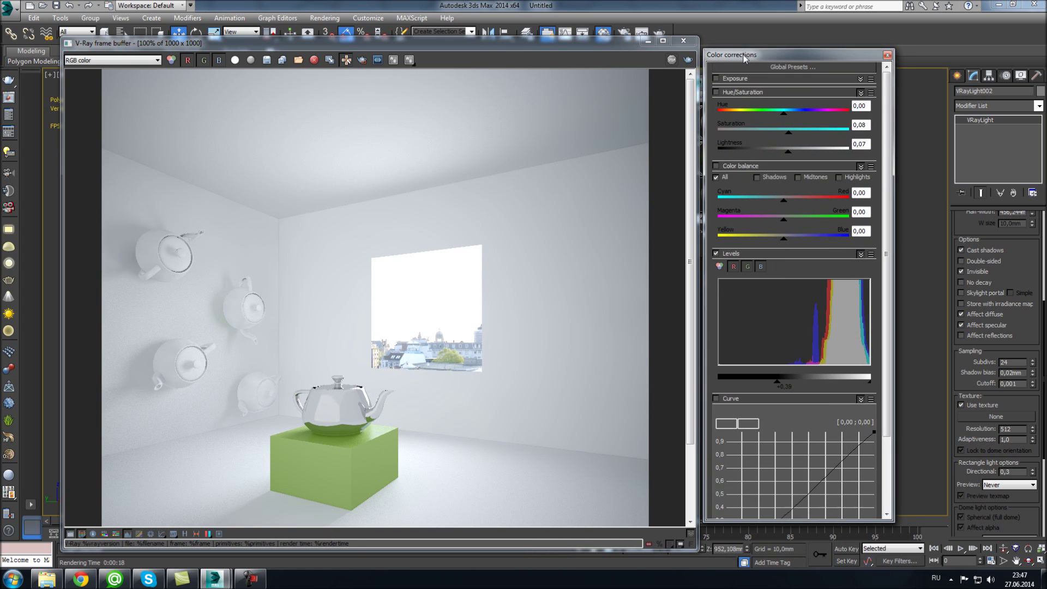
# Step: Enable the Curve correction and reshape it with the handles of both end points, lifting the lower part to brighten the shadows
pyautogui.click(715, 399)
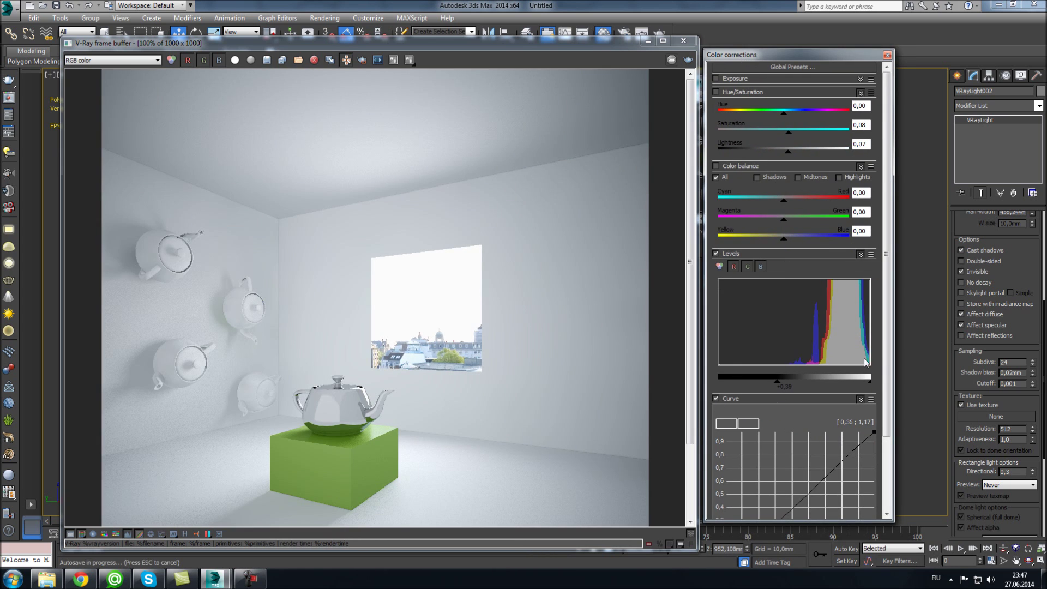
pyautogui.moveTo(886, 363); pyautogui.dragTo(904, 448)
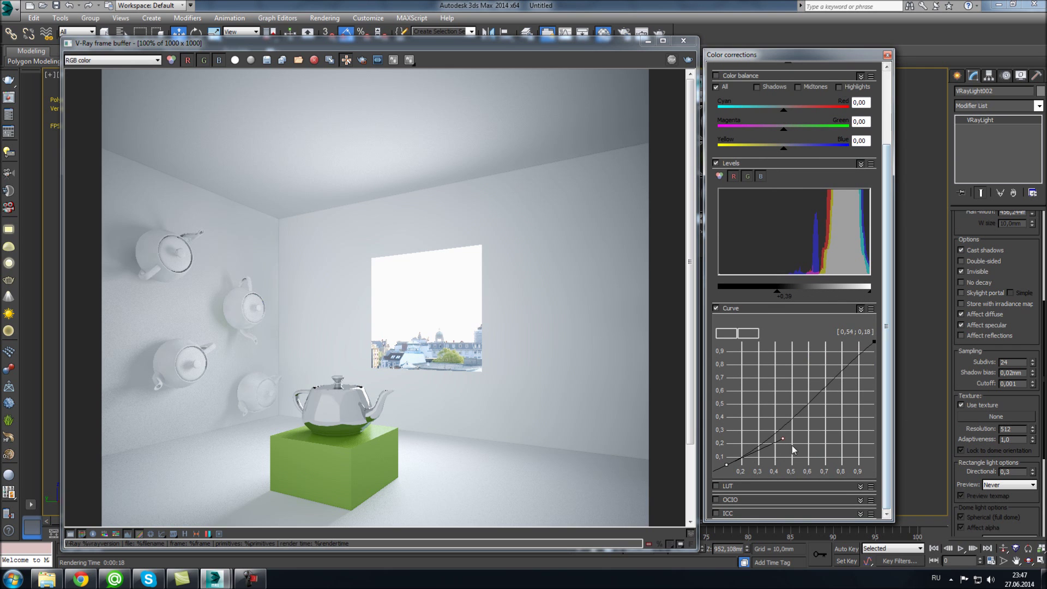
pyautogui.moveTo(783, 438)
pyautogui.mouseDown()
pyautogui.moveTo(790, 463)
pyautogui.moveTo(787, 447)
pyautogui.mouseUp()
pyautogui.click(873, 343)
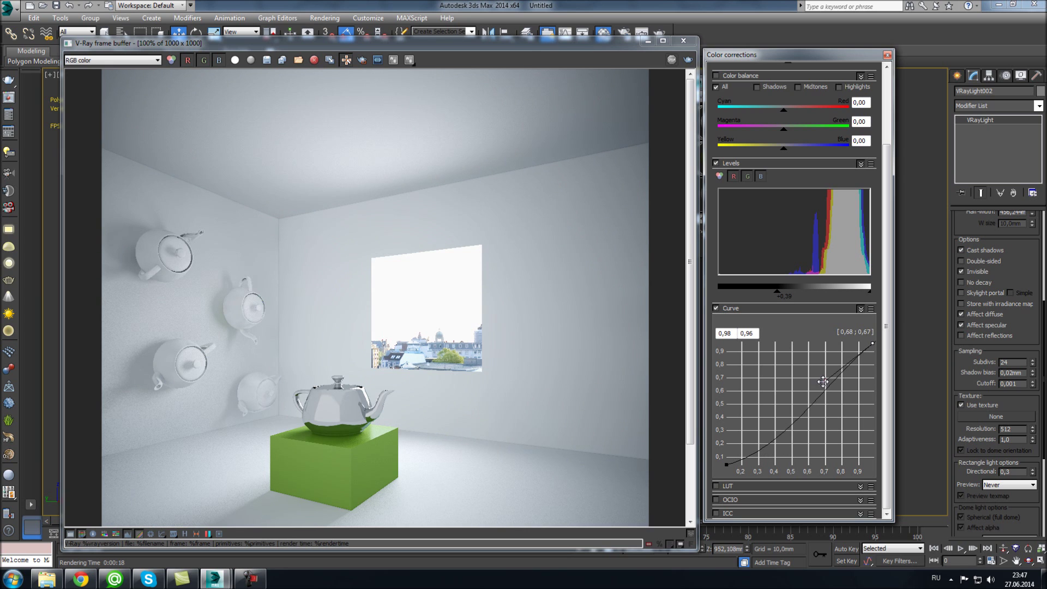
pyautogui.moveTo(823, 382); pyautogui.dragTo(830, 392)
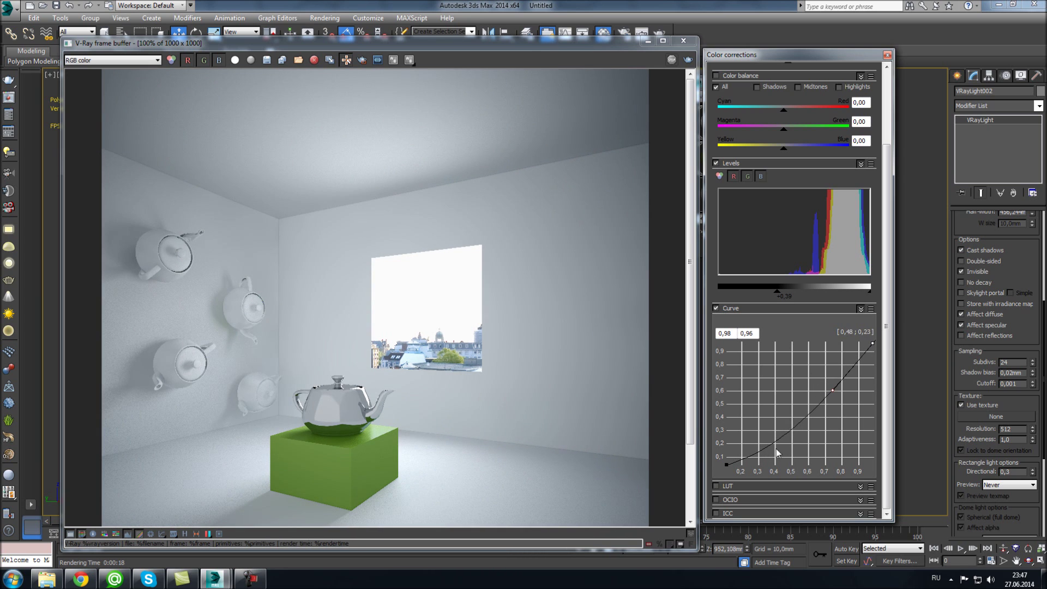
pyautogui.moveTo(787, 446); pyautogui.dragTo(776, 420)
pyautogui.moveTo(771, 406); pyautogui.dragTo(772, 408)
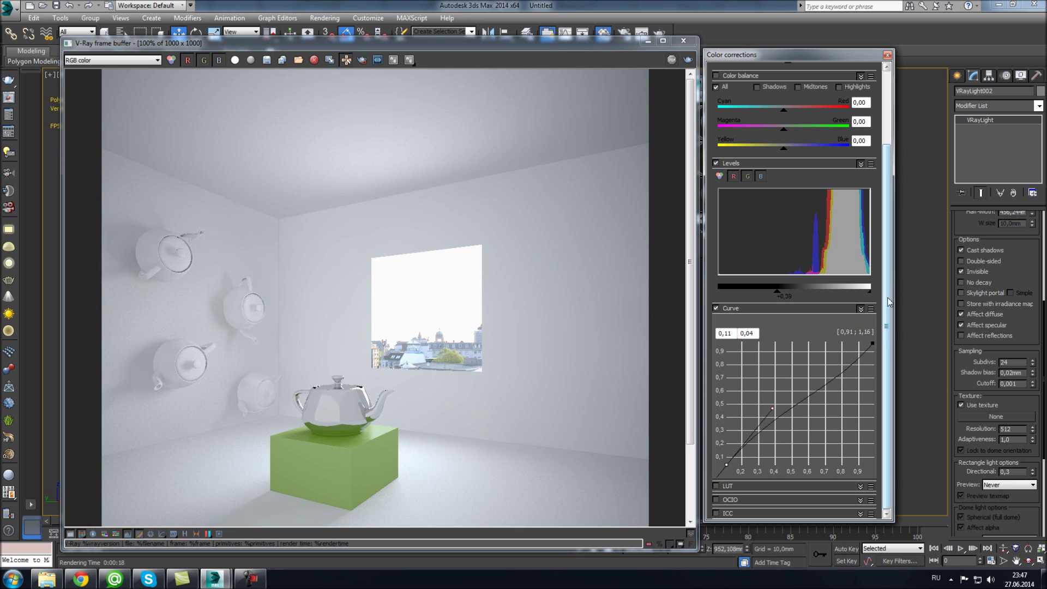
# Step: Enable the Exposure correction with the contrast at 0,23 and close the color corrections
pyautogui.scroll(3, 878, 209)
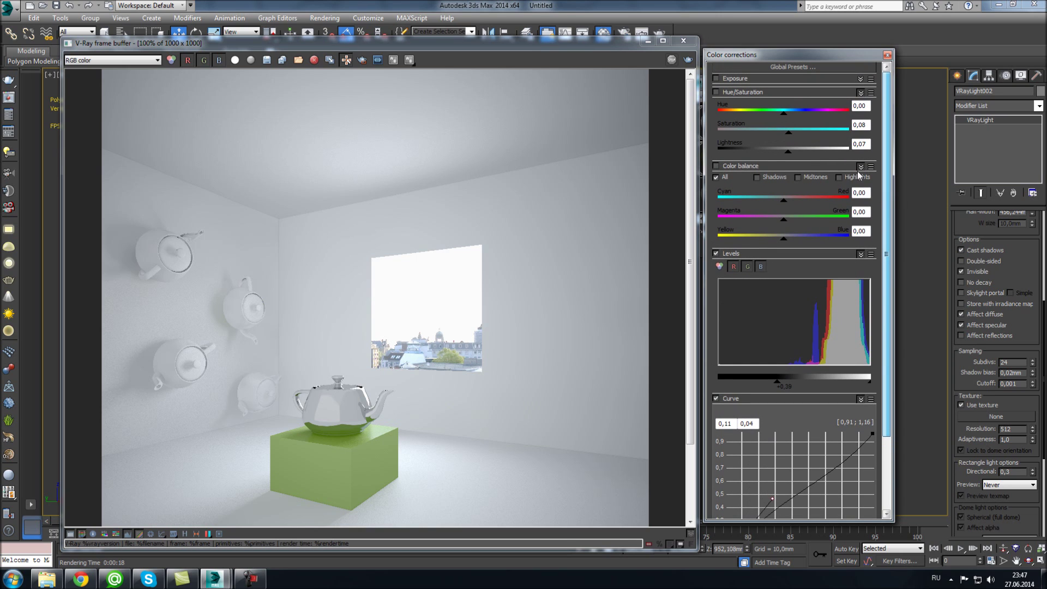
pyautogui.click(732, 166)
pyautogui.click(729, 167)
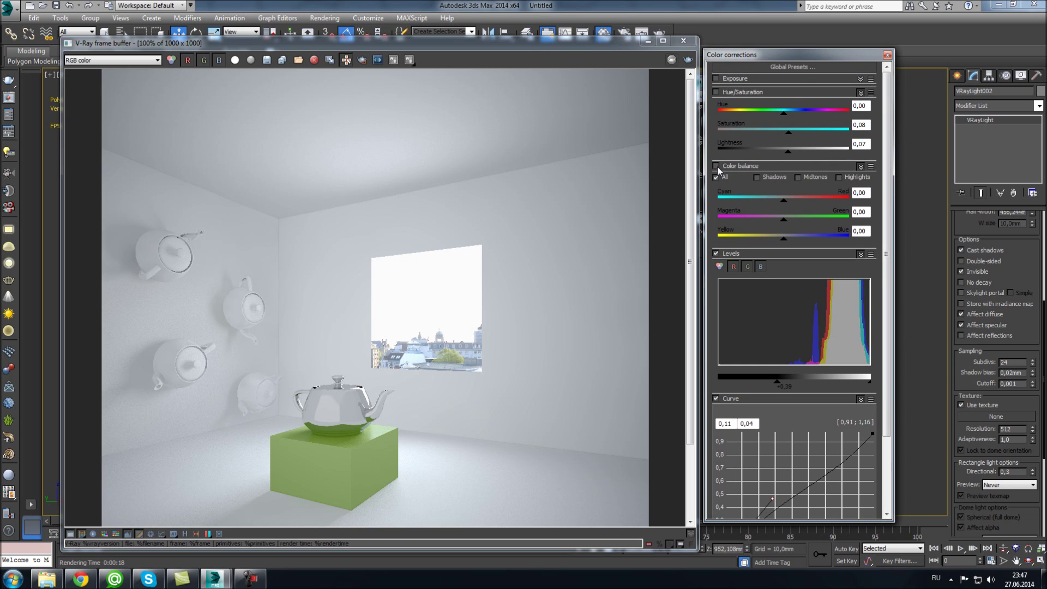
pyautogui.click(717, 167)
pyautogui.click(734, 79)
pyautogui.moveTo(785, 99); pyautogui.dragTo(800, 123)
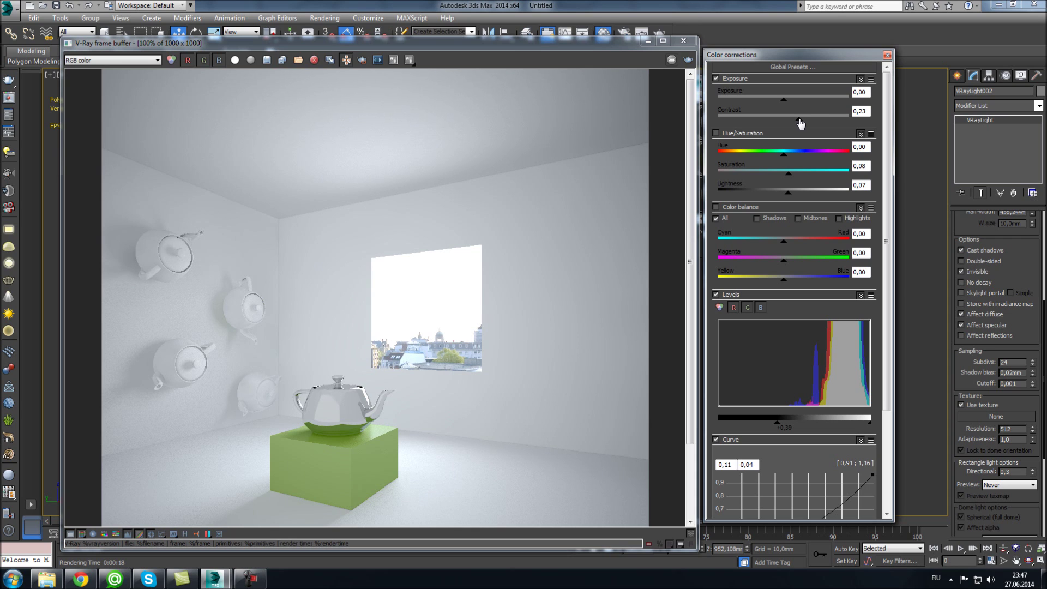
pyautogui.click(888, 55)
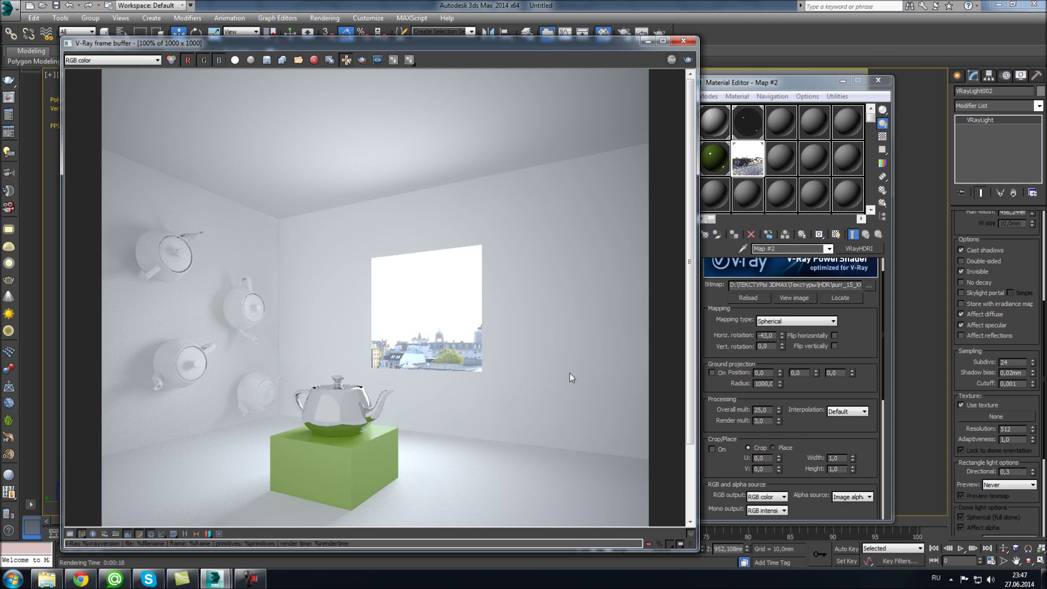